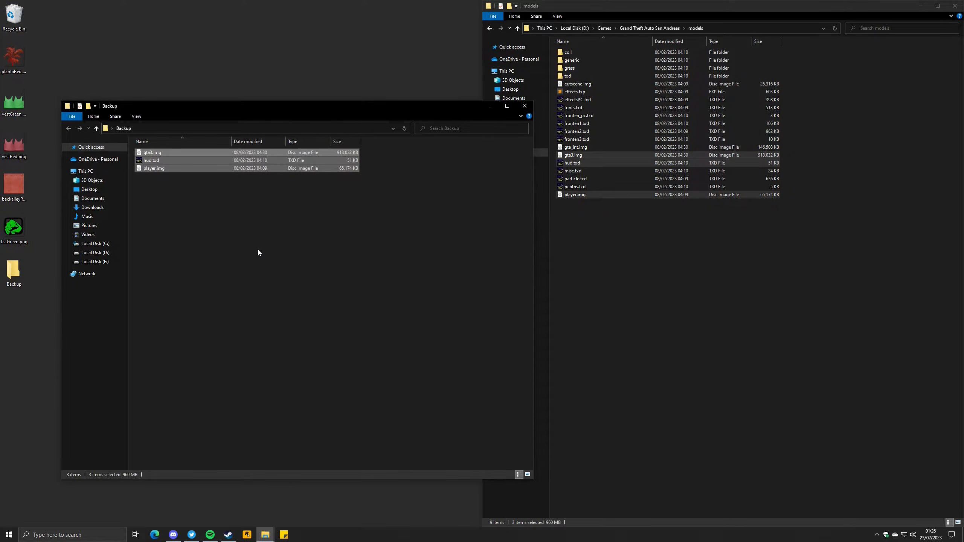
# Create a new folder on the desktop and name it TJGM Video
pyautogui.click(258, 251)
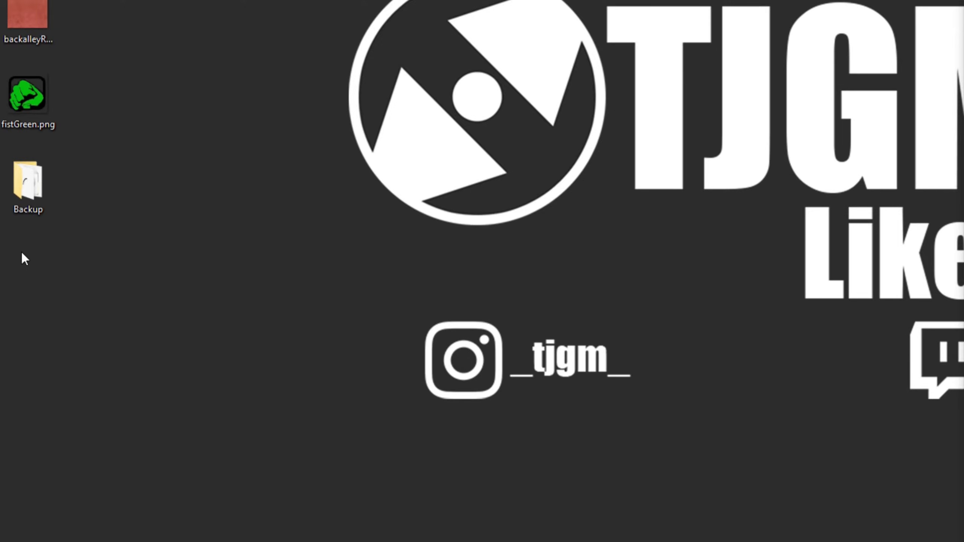
pyautogui.rightClick(21, 254)
pyautogui.moveTo(83, 415)
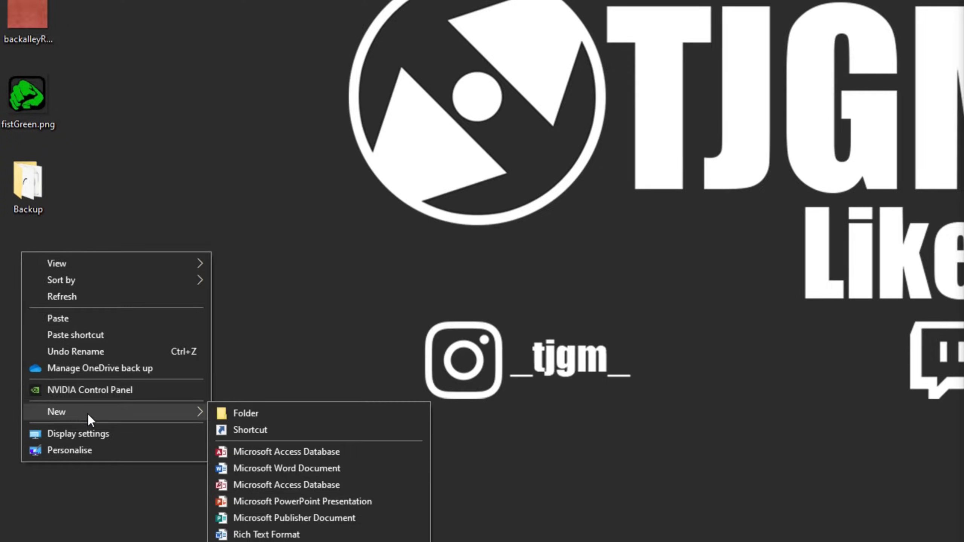
pyautogui.click(246, 414)
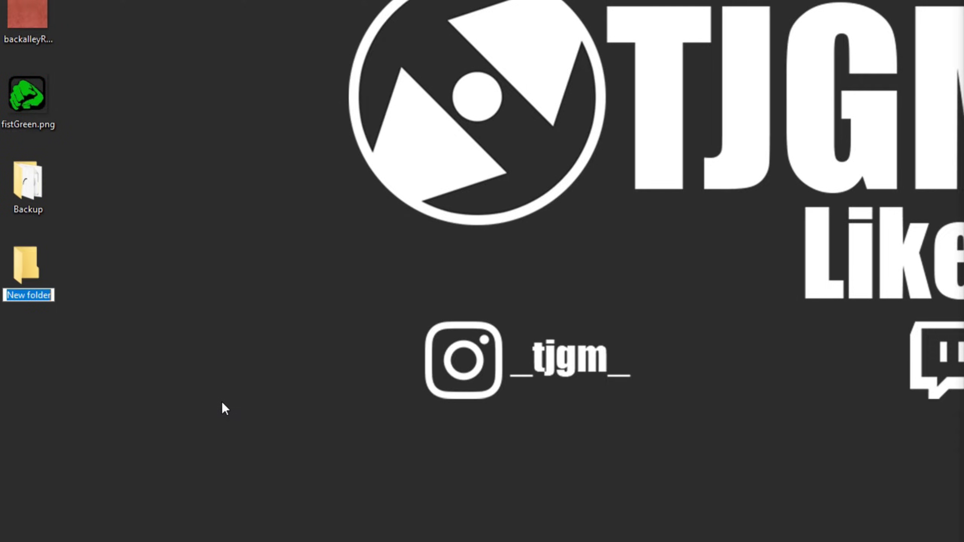
pyautogui.write('TJGM V')
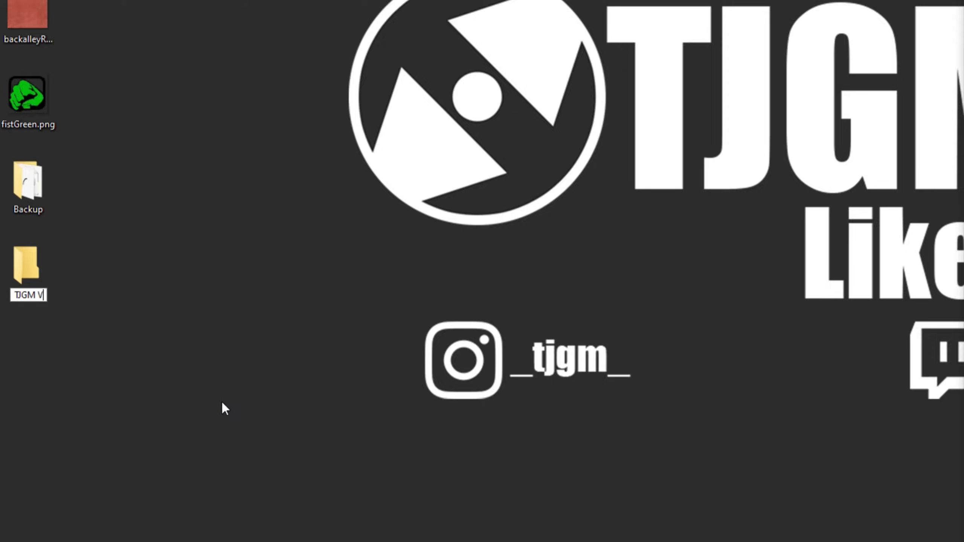
pyautogui.write('ideo')
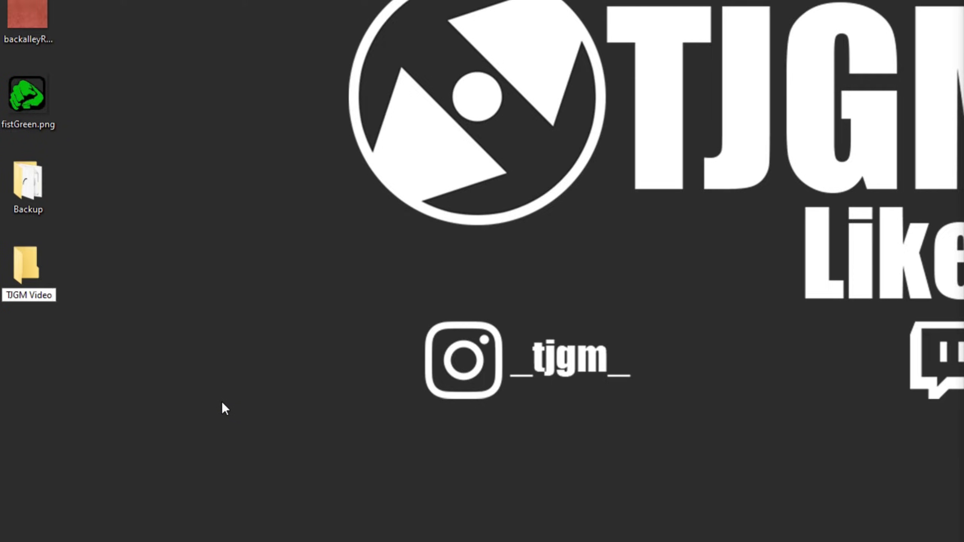
pyautogui.press('Return')
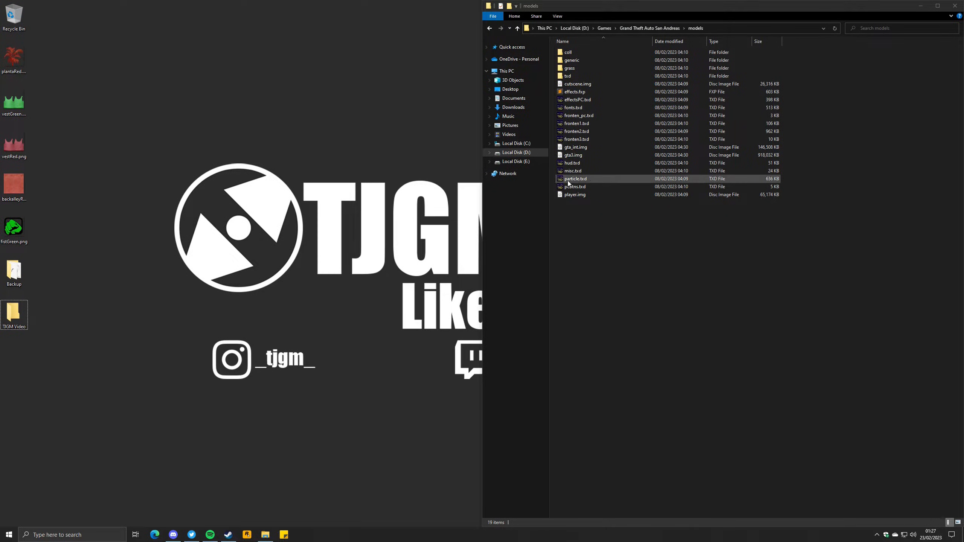
# Copy hud.txd from the game's models folder into the TJGM Video folder and open the copy in Magic.TXD
pyautogui.click(585, 164)
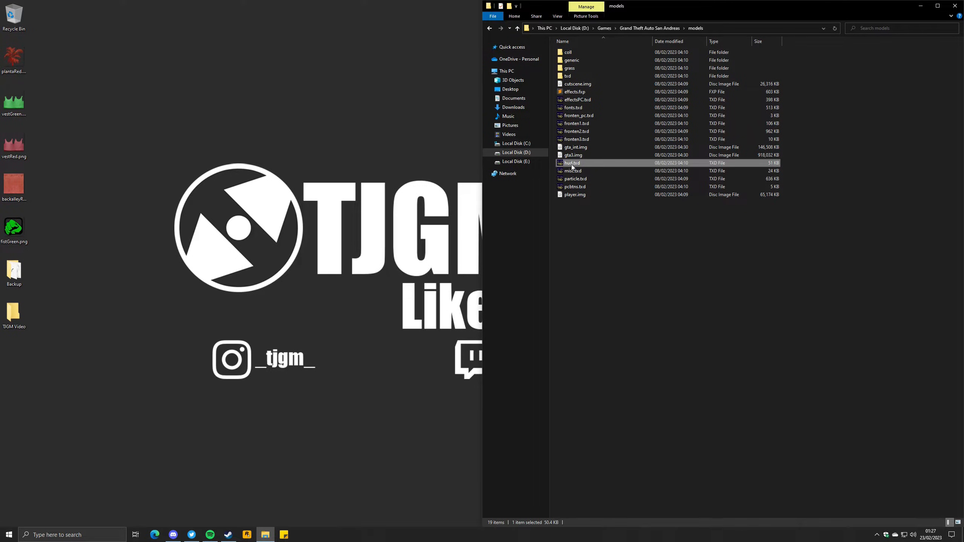
pyautogui.rightClick(583, 163)
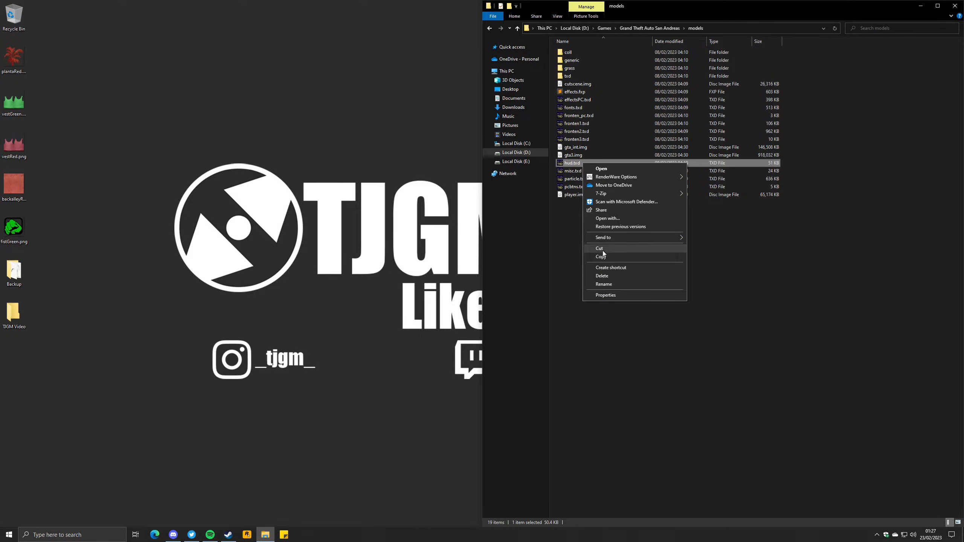
pyautogui.click(610, 258)
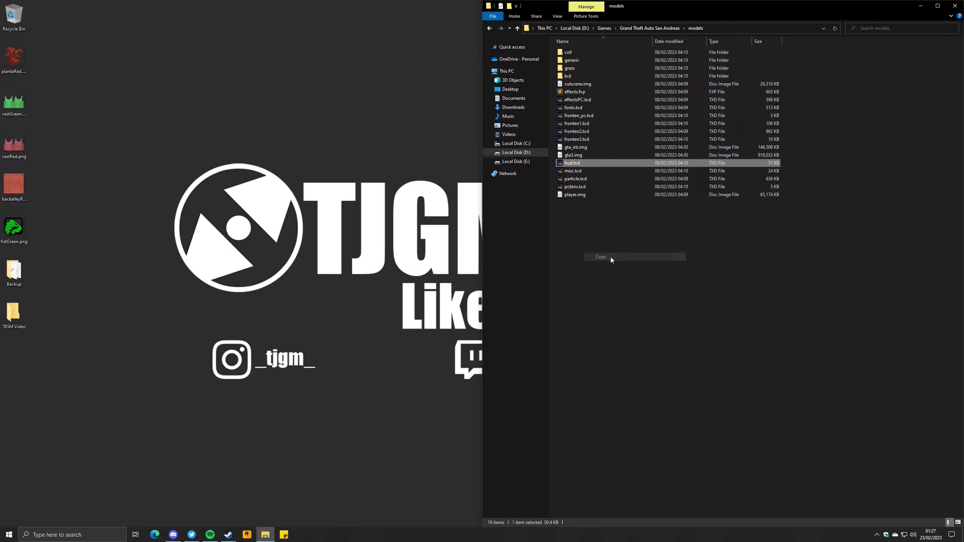
pyautogui.doubleClick(22, 315)
pyautogui.rightClick(220, 249)
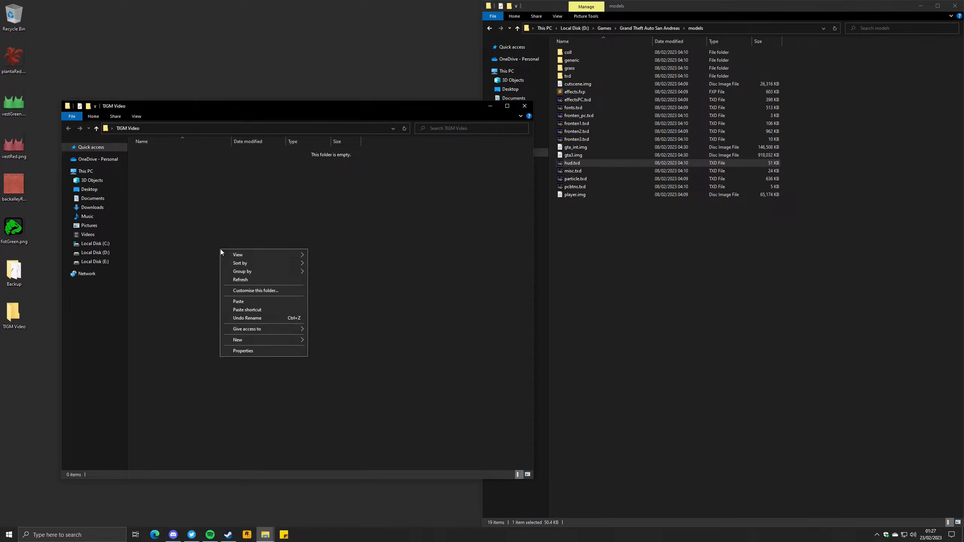
pyautogui.click(238, 302)
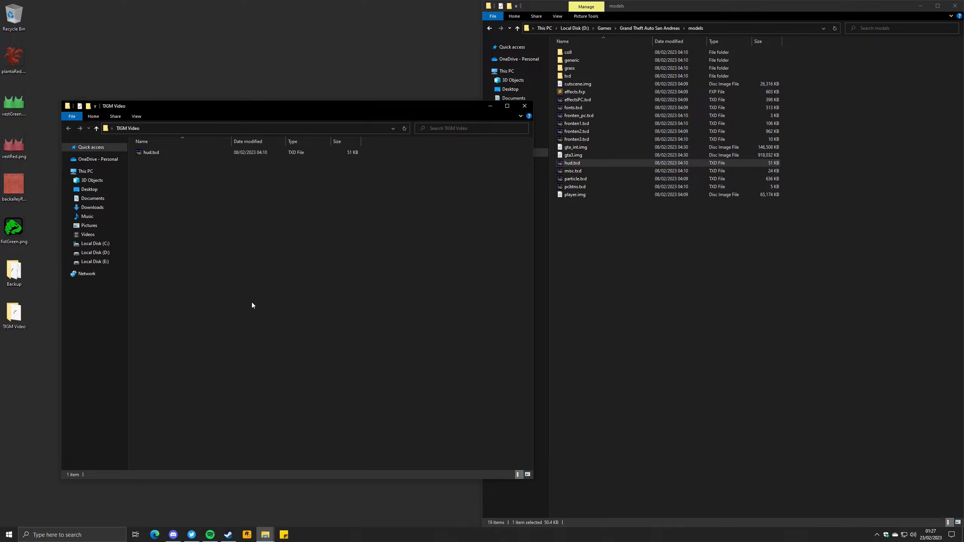
pyautogui.doubleClick(165, 153)
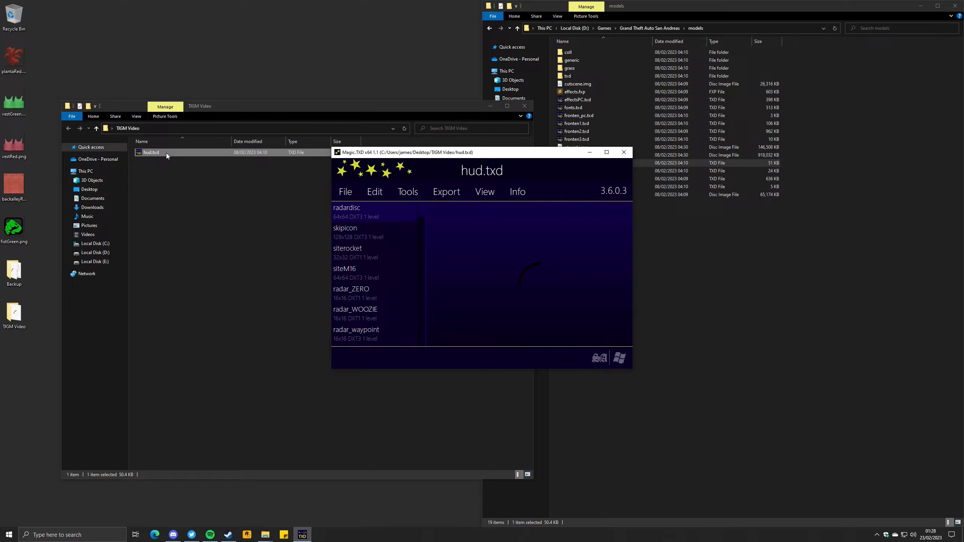
# Look through the textures in hud.txd, previewing several of the HUD and radar icons
pyautogui.click(371, 229)
pyautogui.click(383, 252)
pyautogui.click(389, 279)
pyautogui.click(395, 298)
pyautogui.scroll(-2, 395, 302)
pyautogui.click(395, 304)
pyautogui.click(398, 308)
pyautogui.scroll(-1, 397, 308)
pyautogui.click(393, 299)
pyautogui.click(389, 313)
pyautogui.scroll(-1, 385, 314)
pyautogui.click(383, 312)
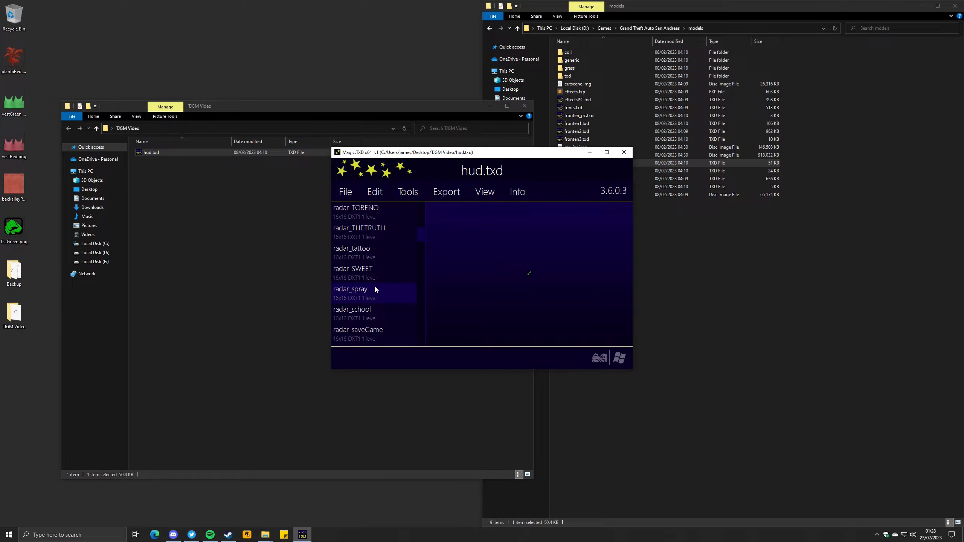
pyautogui.scroll(-10, 375, 288)
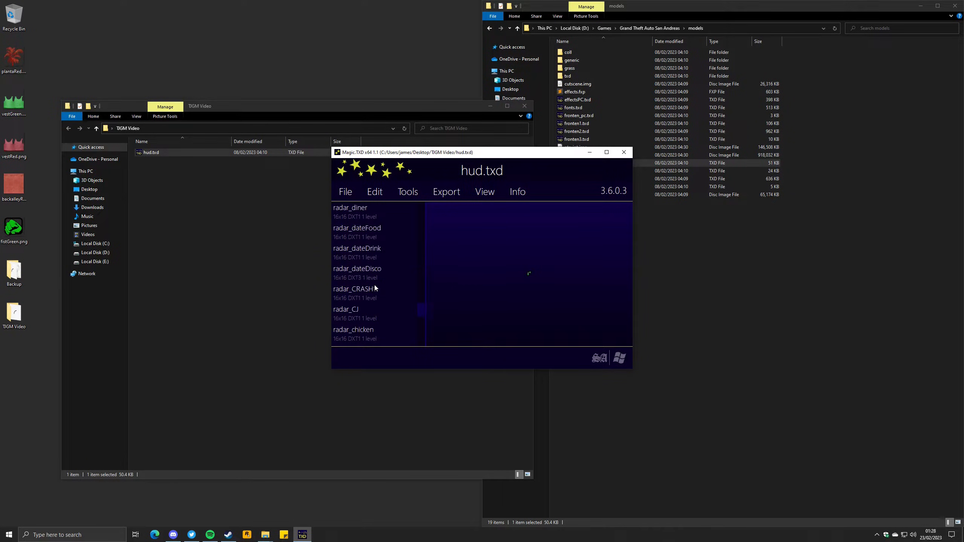
# Replace the fist texture with fistGreen.png from the desktop, keeping the texture name fist, and save hud.txd
pyautogui.click(361, 319)
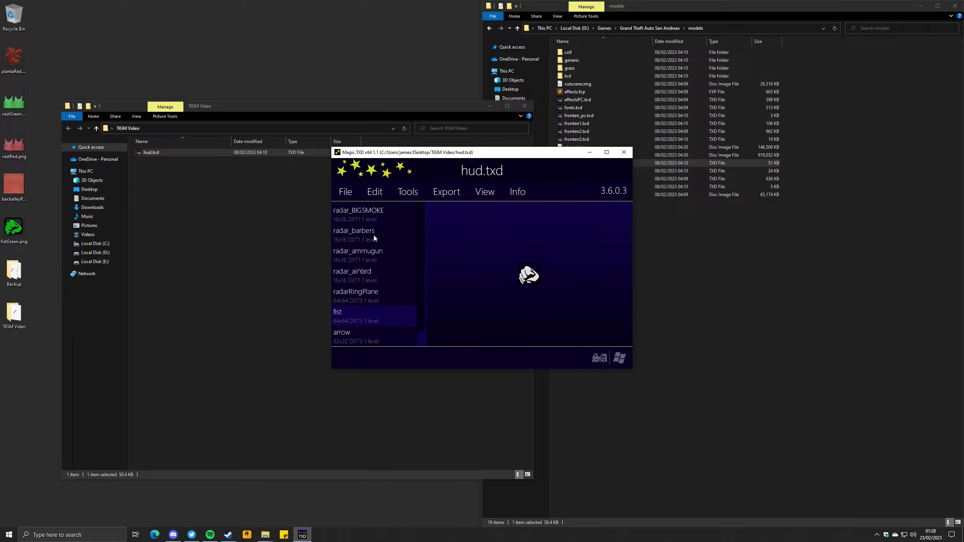
pyautogui.click(374, 194)
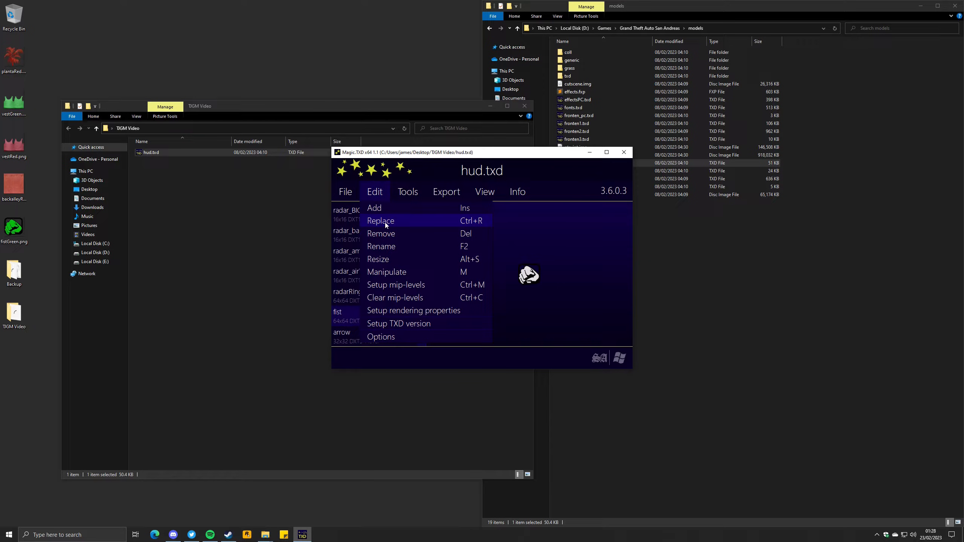
pyautogui.click(399, 222)
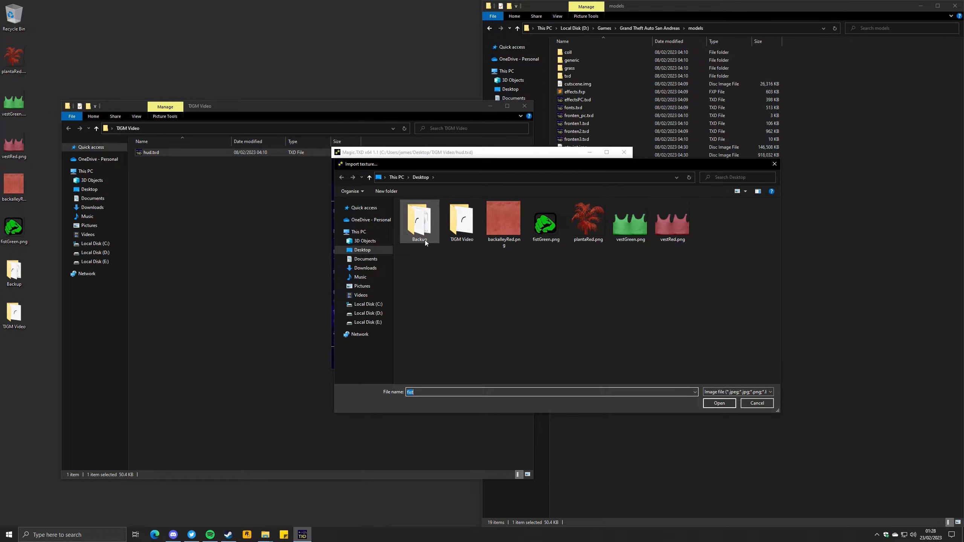
pyautogui.click(546, 227)
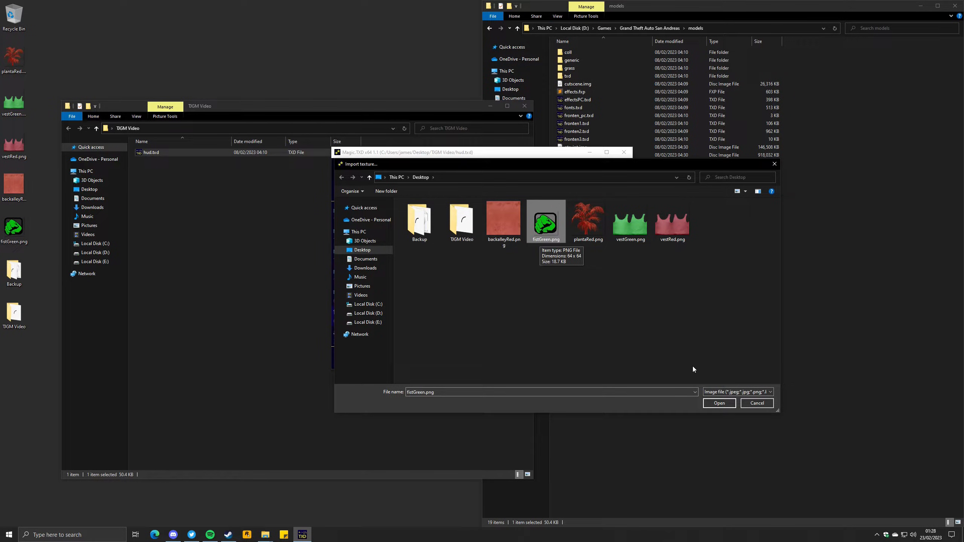
pyautogui.click(715, 404)
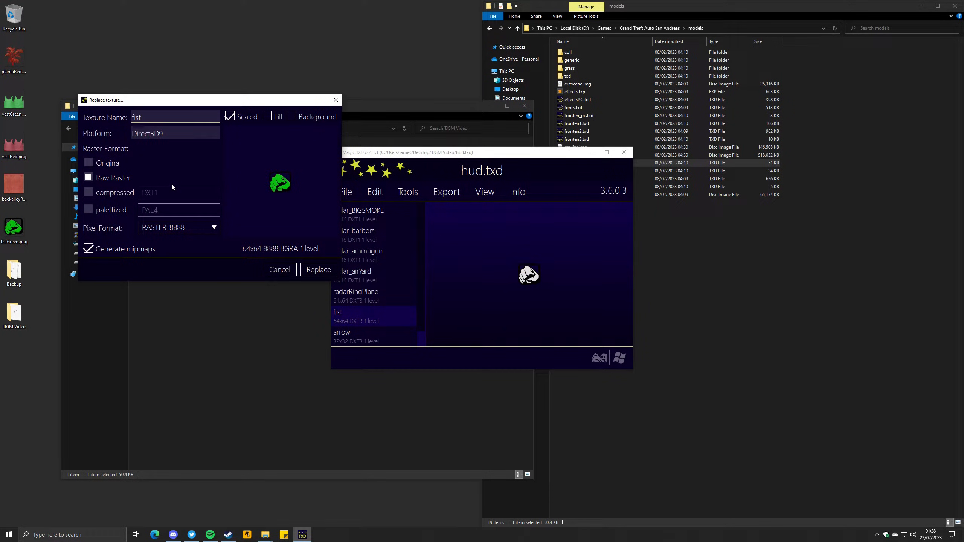
pyautogui.moveTo(147, 118); pyautogui.dragTo(127, 119)
pyautogui.click(148, 118)
pyautogui.click(159, 118)
pyautogui.click(316, 271)
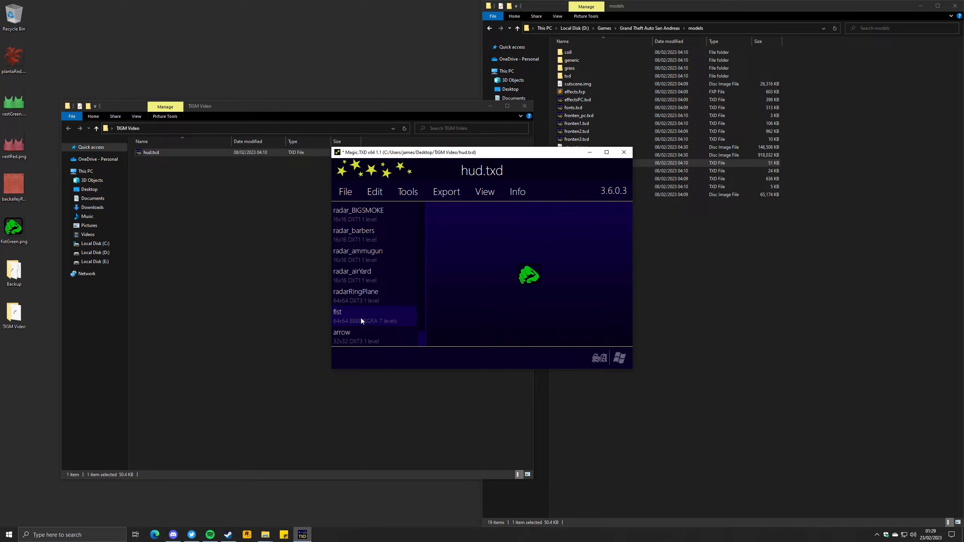
pyautogui.click(344, 193)
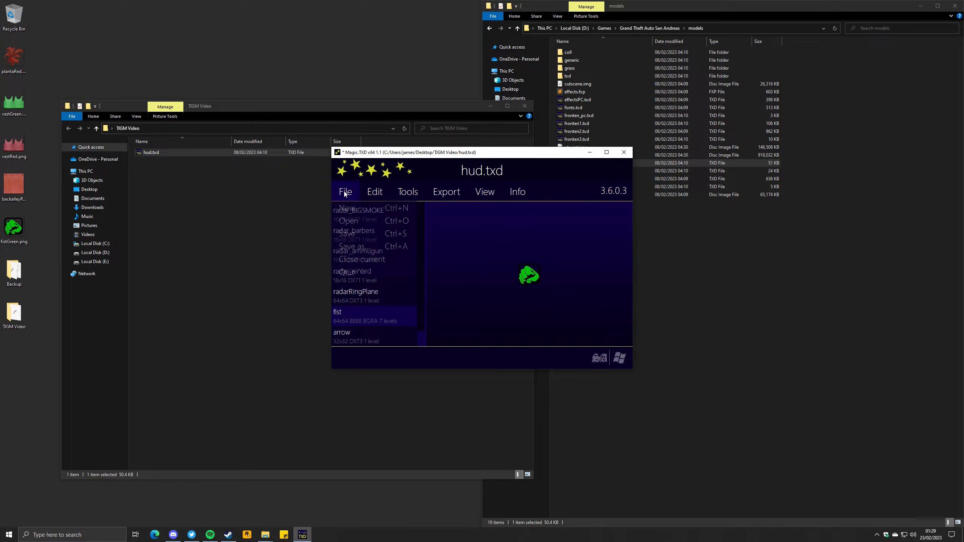
pyautogui.click(347, 236)
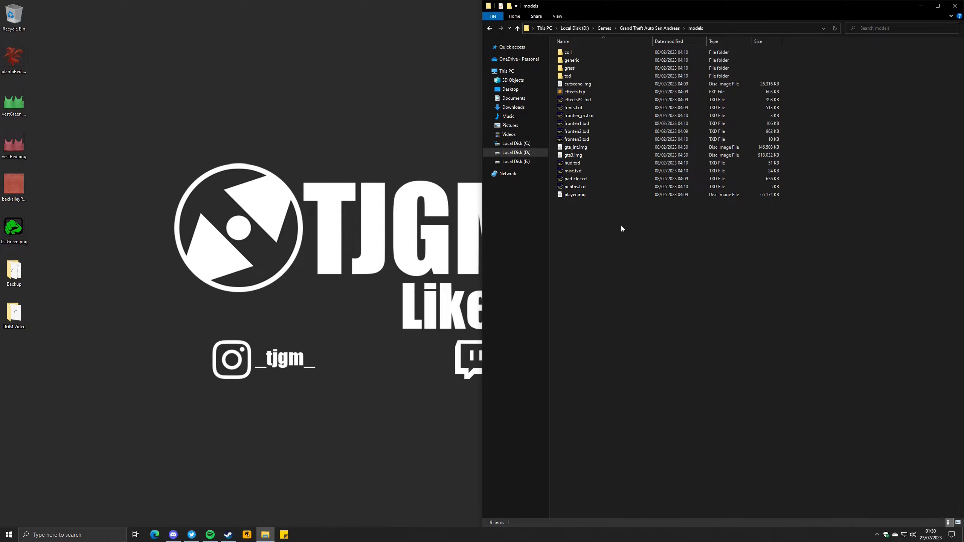
# Through player.img's properties, set .img files to open with IMG Factory 1.2.exe from Program Files (x86)\IMG Factory\1.2
pyautogui.rightClick(598, 196)
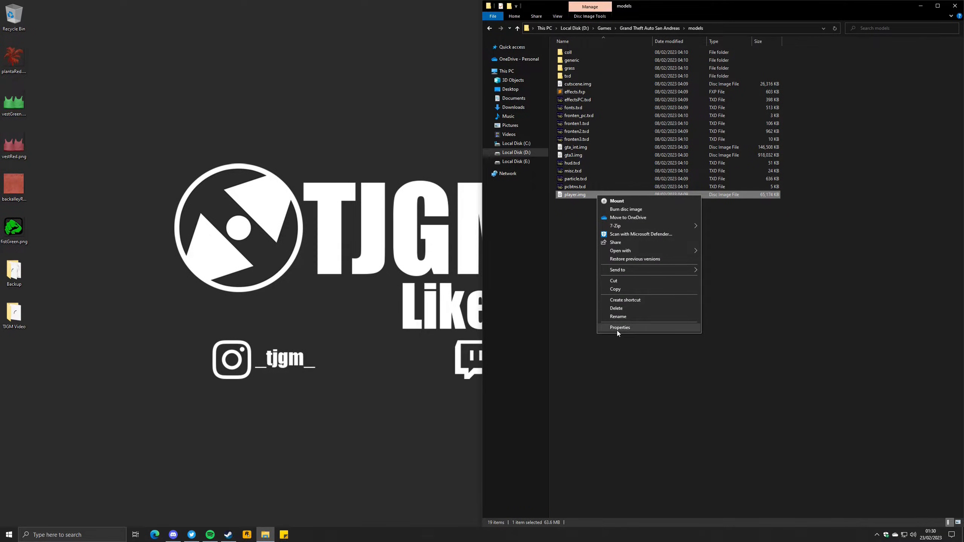
pyautogui.click(638, 328)
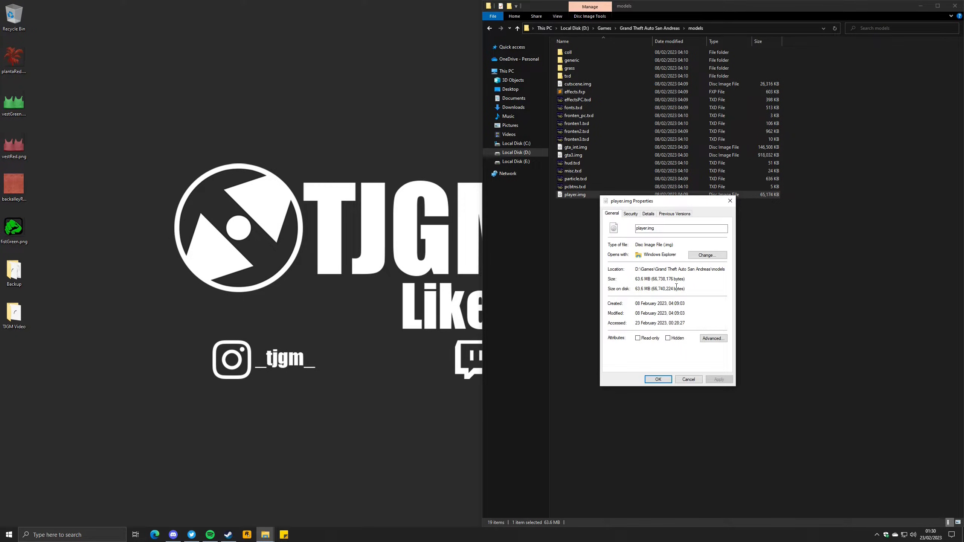
pyautogui.click(705, 259)
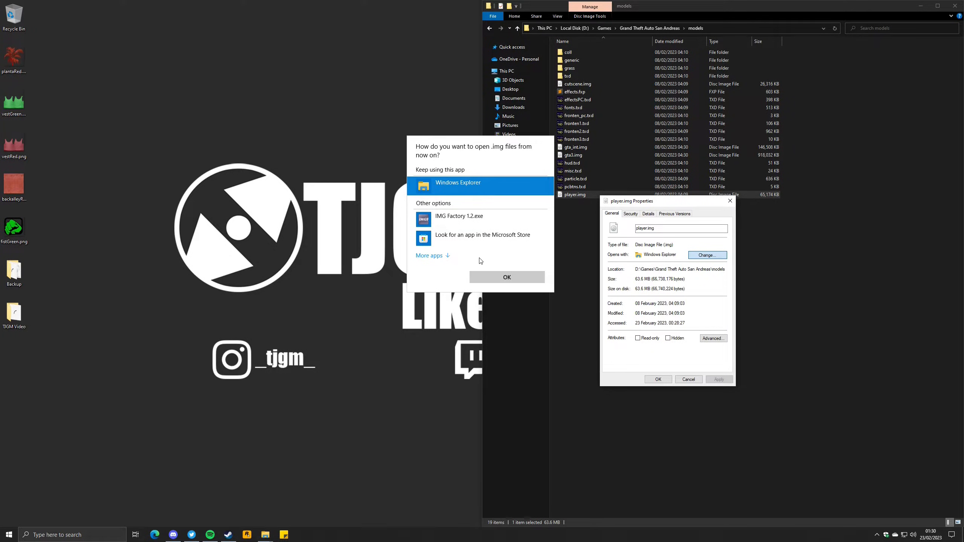
pyautogui.click(440, 254)
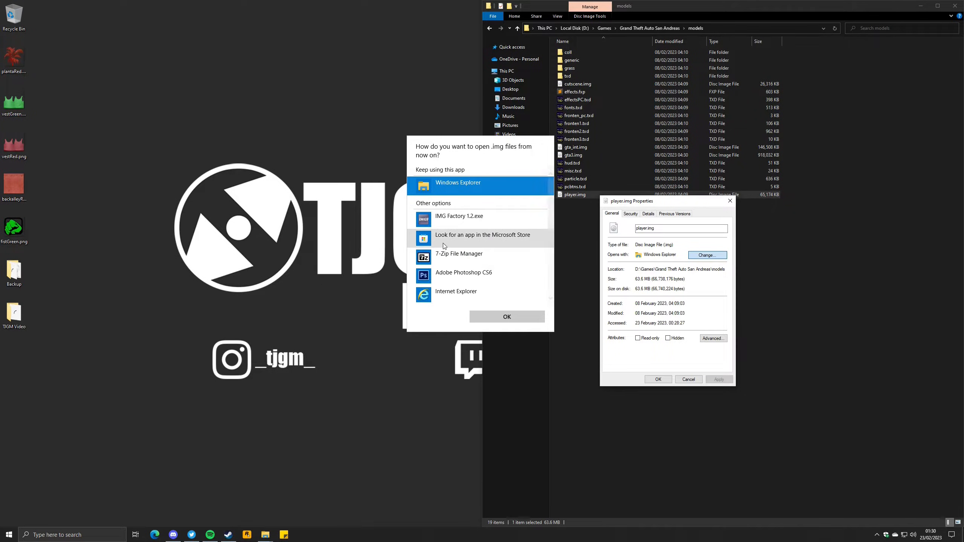
pyautogui.scroll(-5, 442, 258)
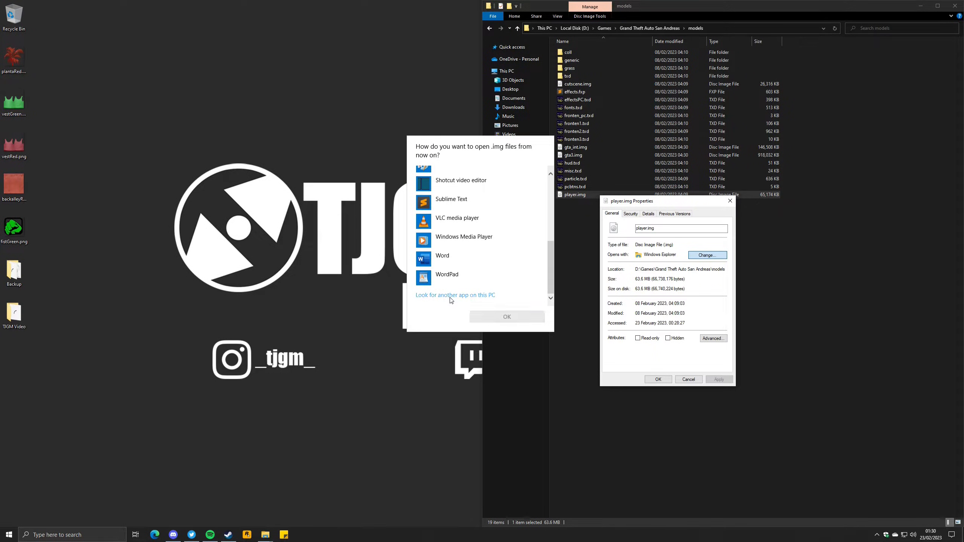
pyautogui.click(451, 296)
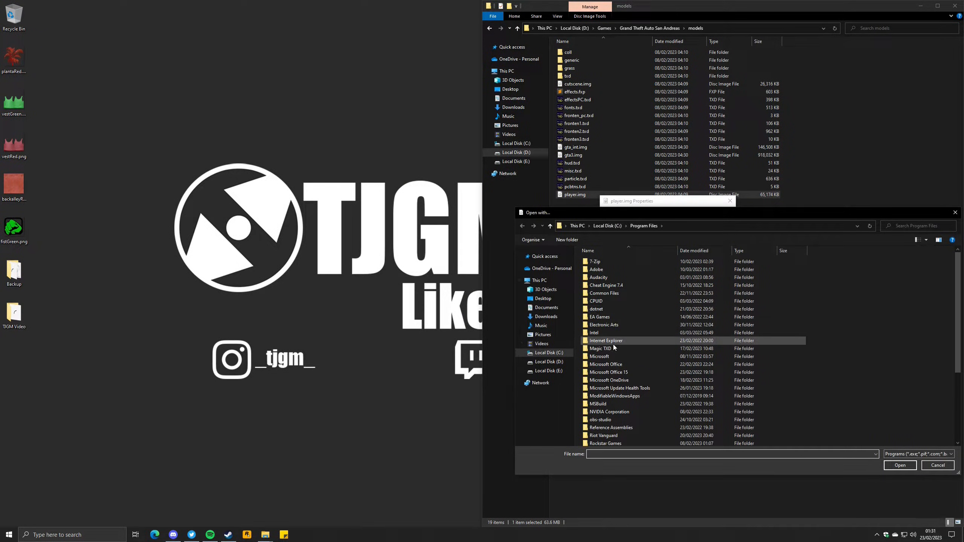
pyautogui.click(607, 225)
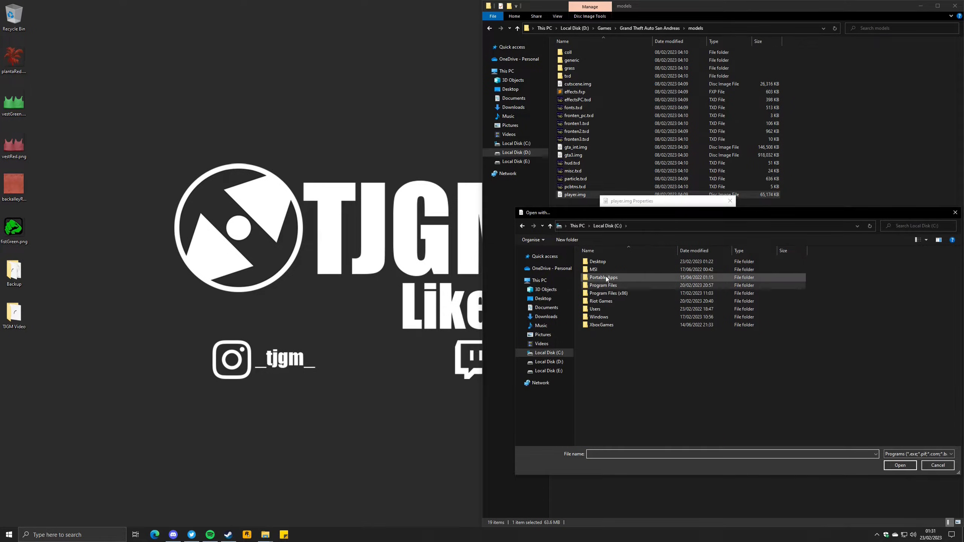
pyautogui.doubleClick(615, 294)
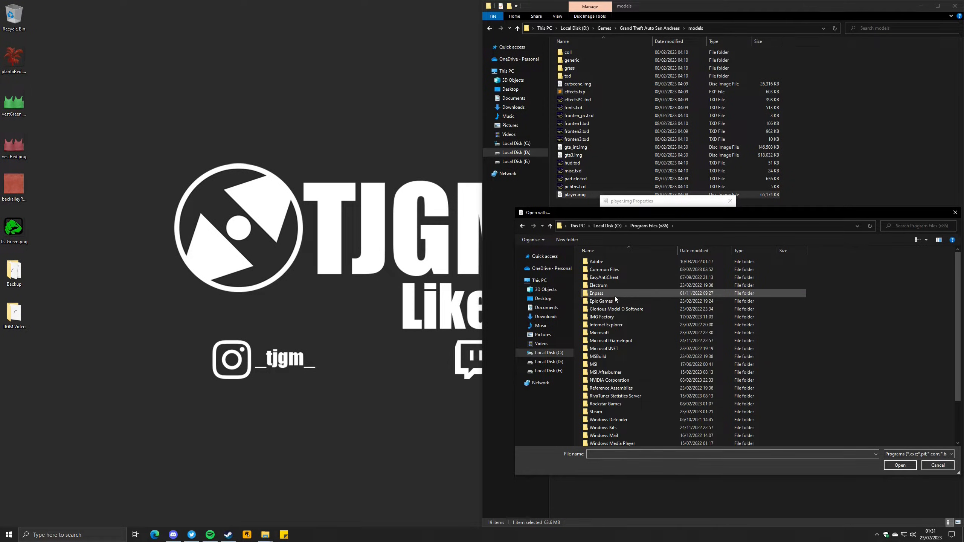
pyautogui.doubleClick(601, 318)
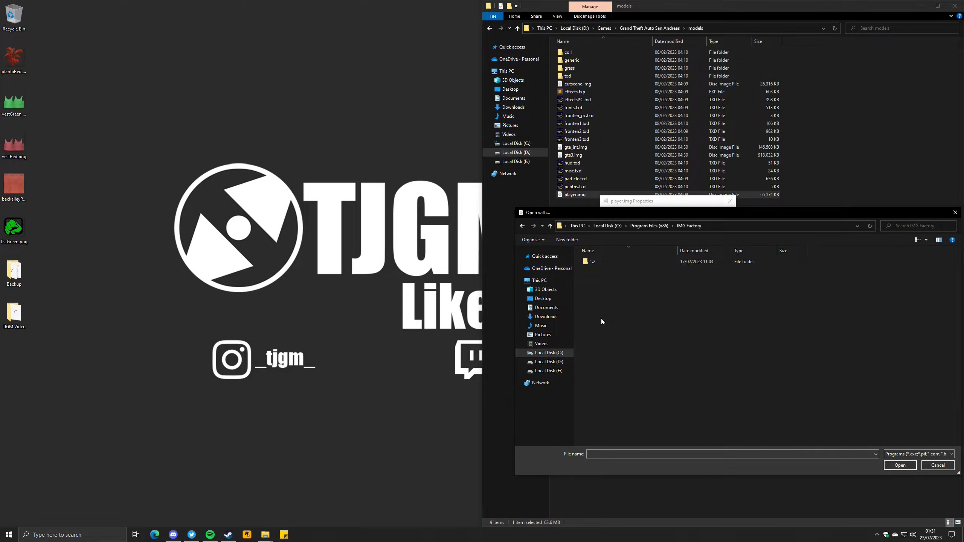
pyautogui.doubleClick(593, 263)
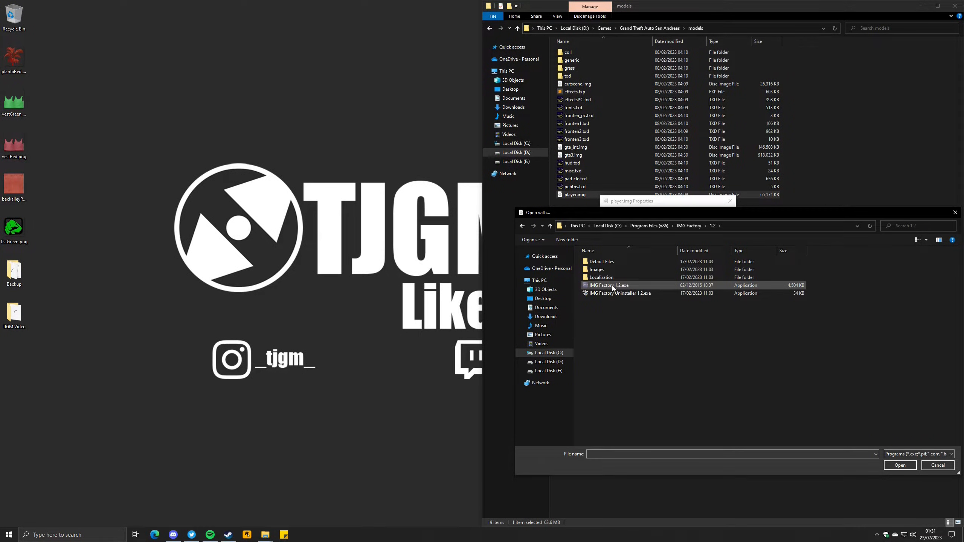
pyautogui.doubleClick(606, 285)
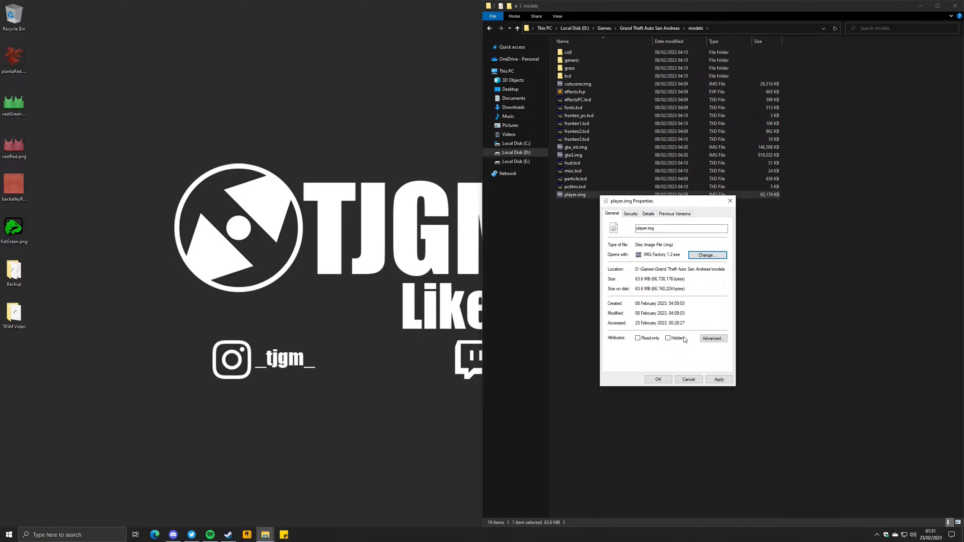
pyautogui.click(718, 381)
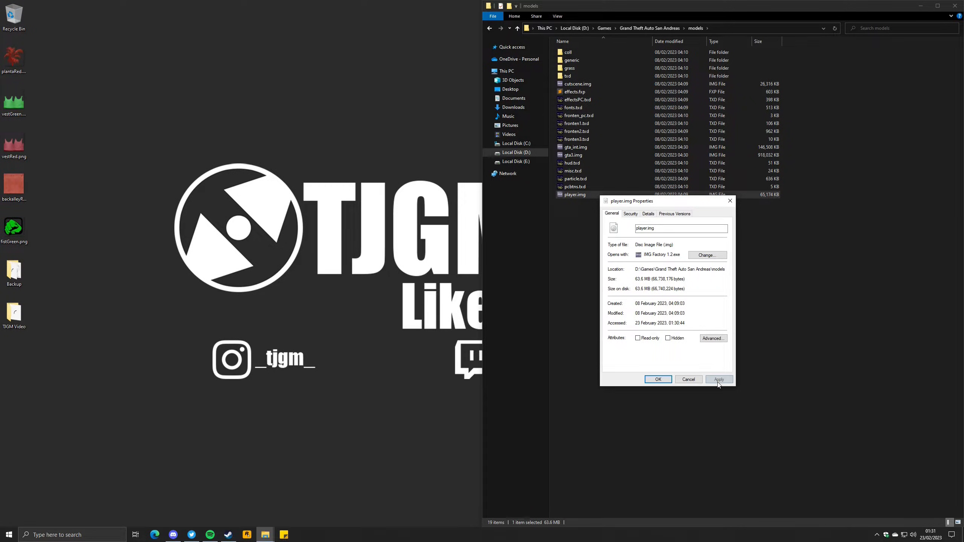
pyautogui.click(659, 380)
pyautogui.click(611, 262)
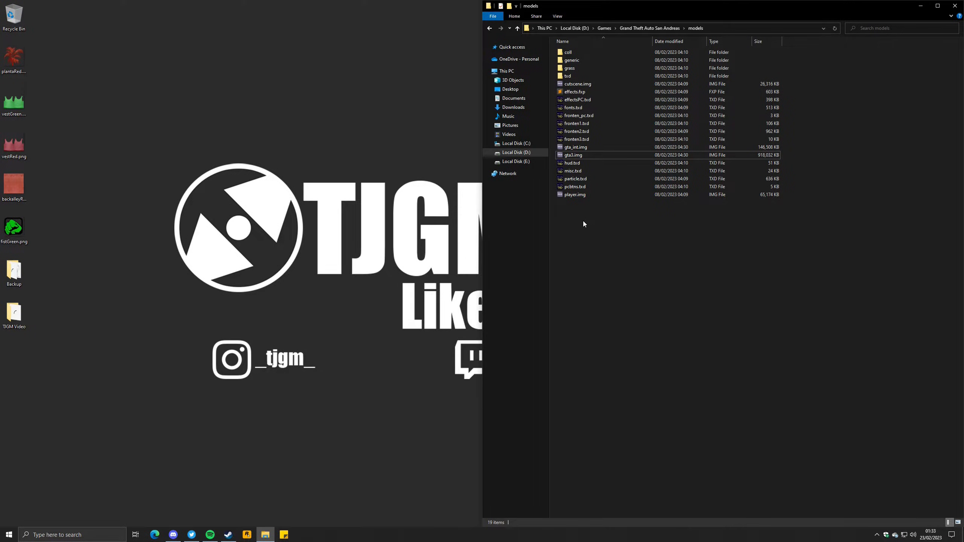
# Open gta3.img from the game's models folder in IMG Factory and search it for jeffers4_lae.txd
pyautogui.click(572, 156)
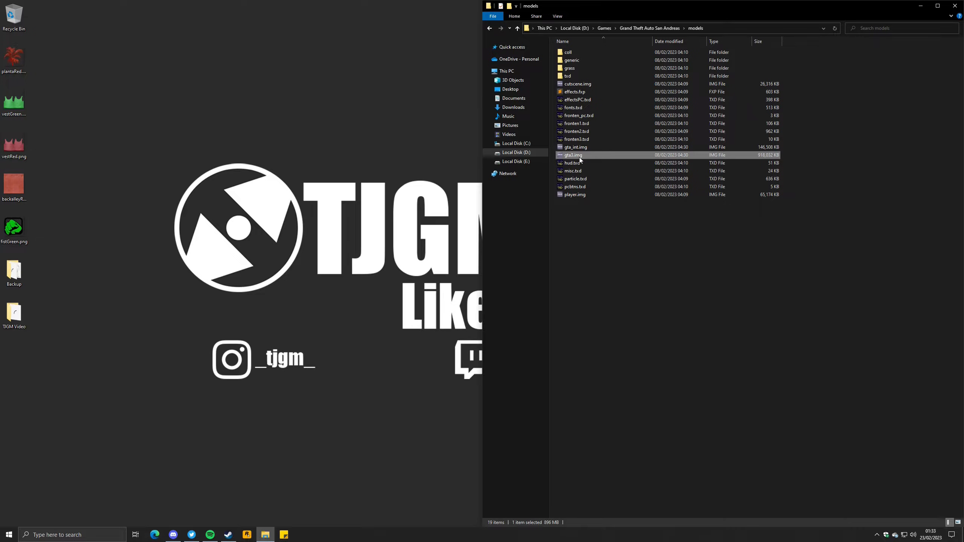
pyautogui.doubleClick(579, 156)
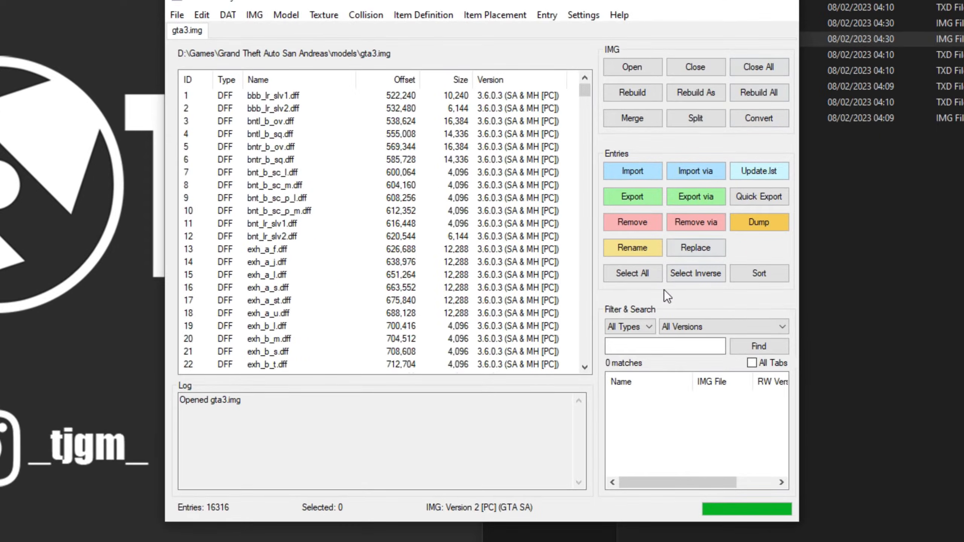
pyautogui.click(548, 308)
pyautogui.write('jeffers4')
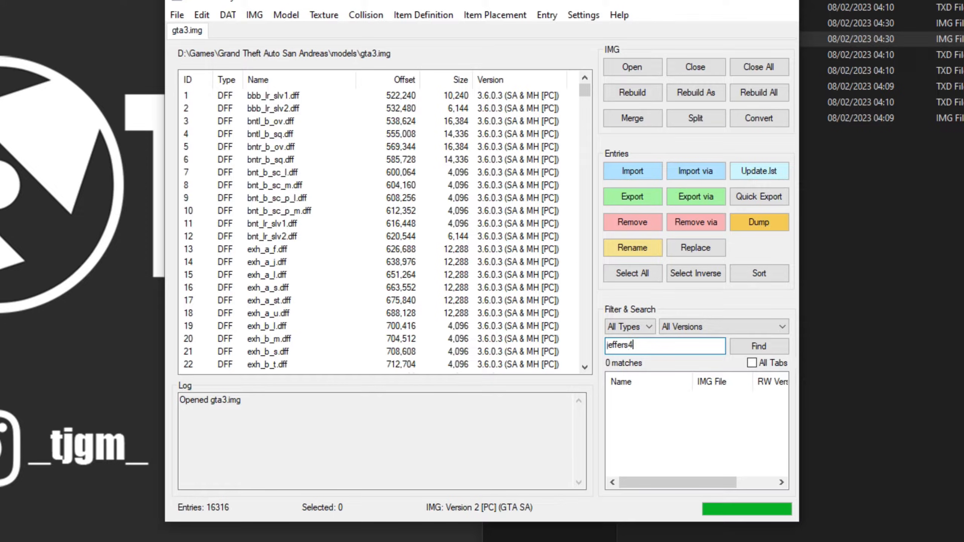
pyautogui.write('_lae.txd')
pyautogui.click(745, 350)
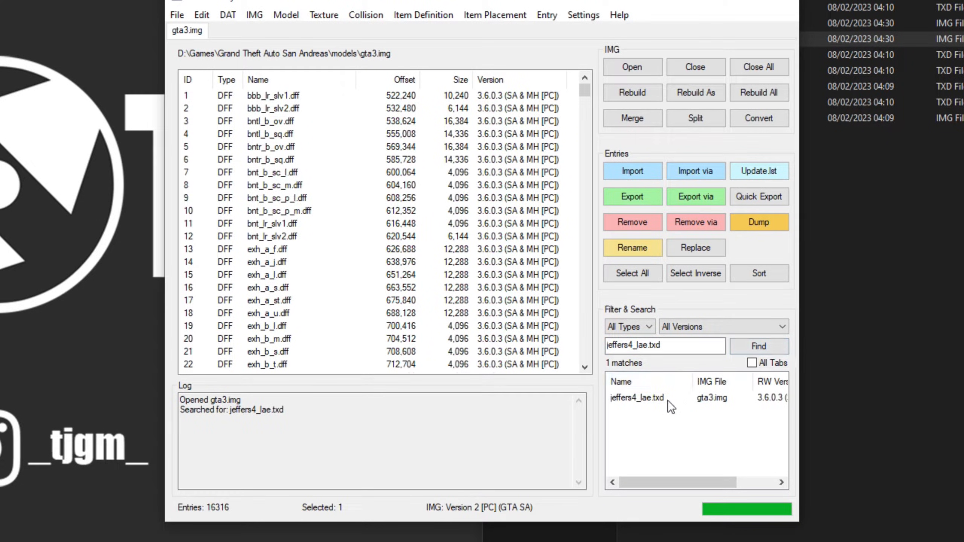
# Export the jeffers4_lae.txd entry to the TJGM Video folder on the desktop
pyautogui.click(641, 399)
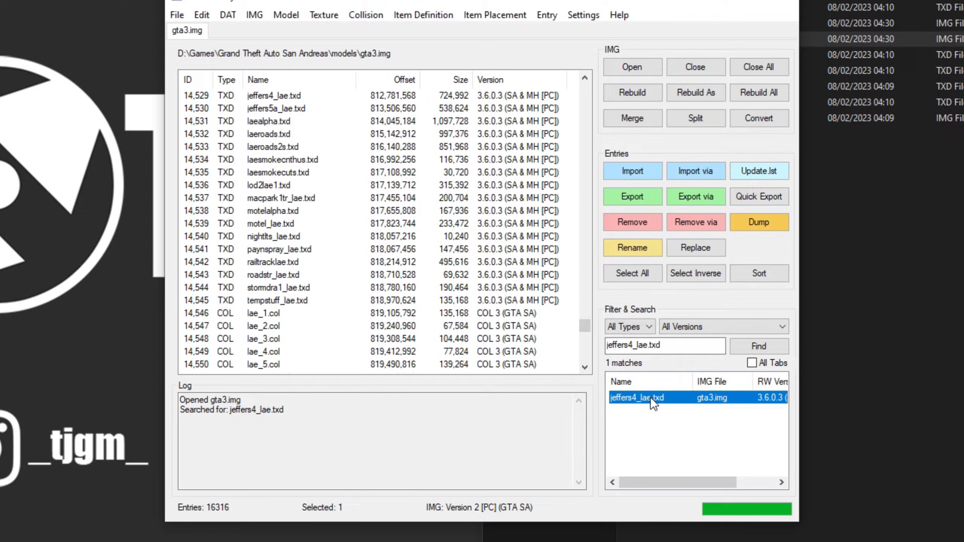
pyautogui.click(634, 195)
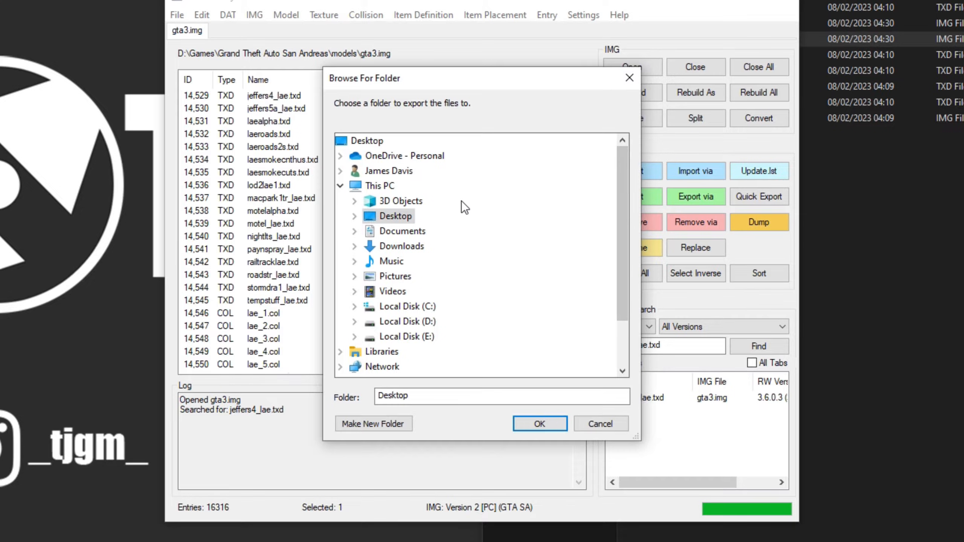
pyautogui.click(410, 219)
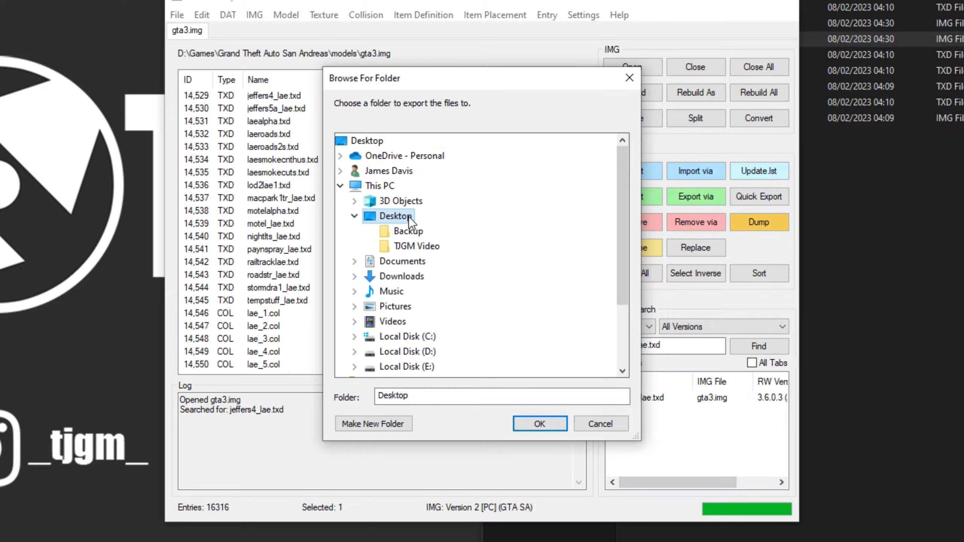
pyautogui.click(403, 248)
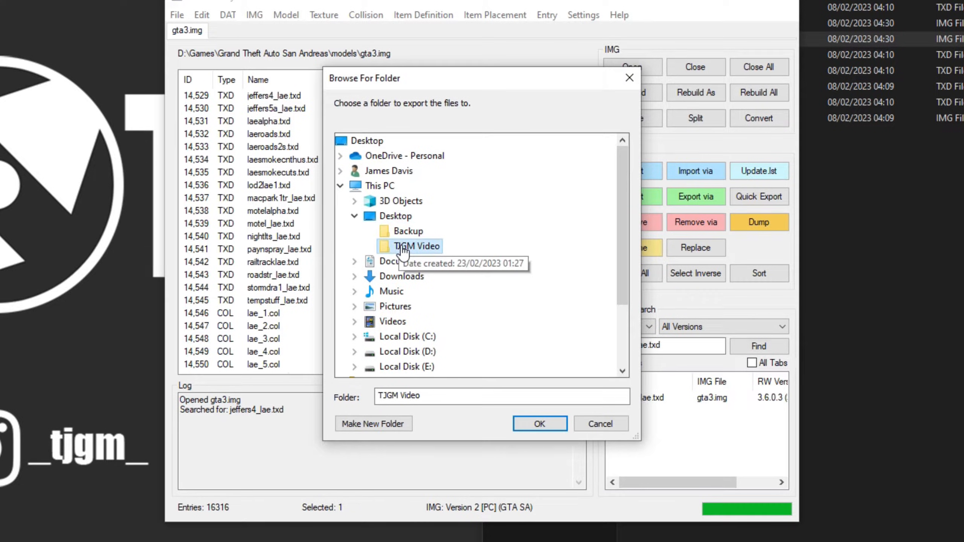
pyautogui.click(536, 423)
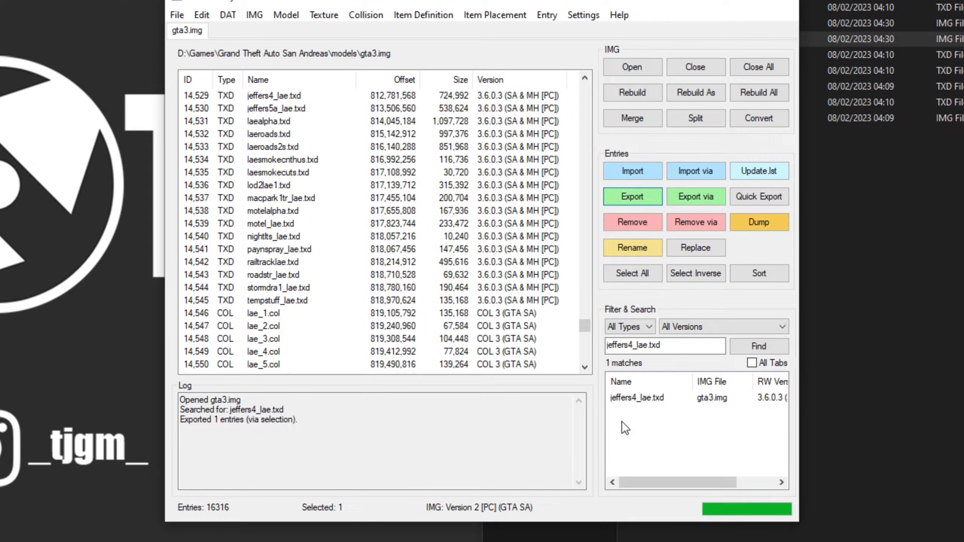
# Find gta_tree_palm.txd in gta3.img, export it to the desktop's TJGM Video folder and close IMG Factory
pyautogui.moveTo(668, 346); pyautogui.dragTo(605, 349)
pyautogui.press('BackSpace')
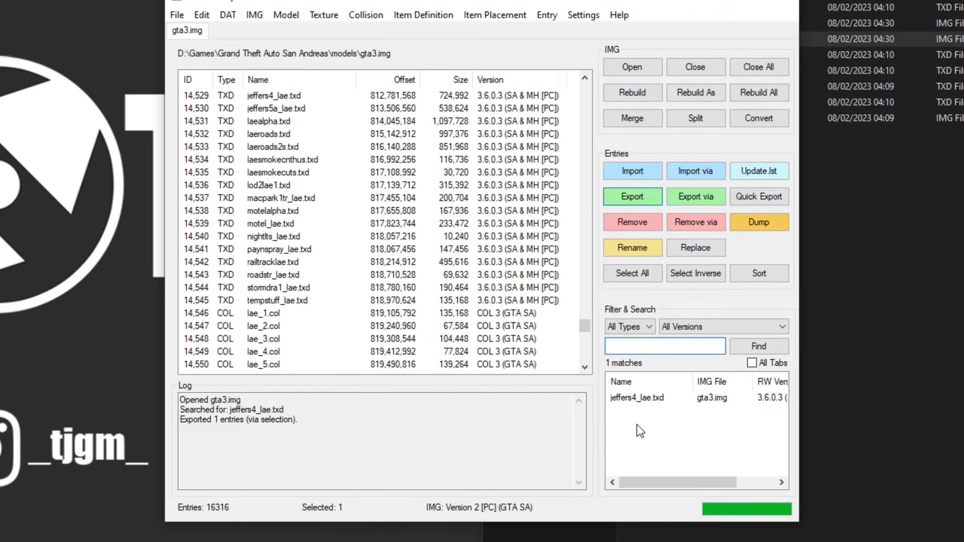
pyautogui.write('gta_tree_palm.txd')
pyautogui.click(751, 349)
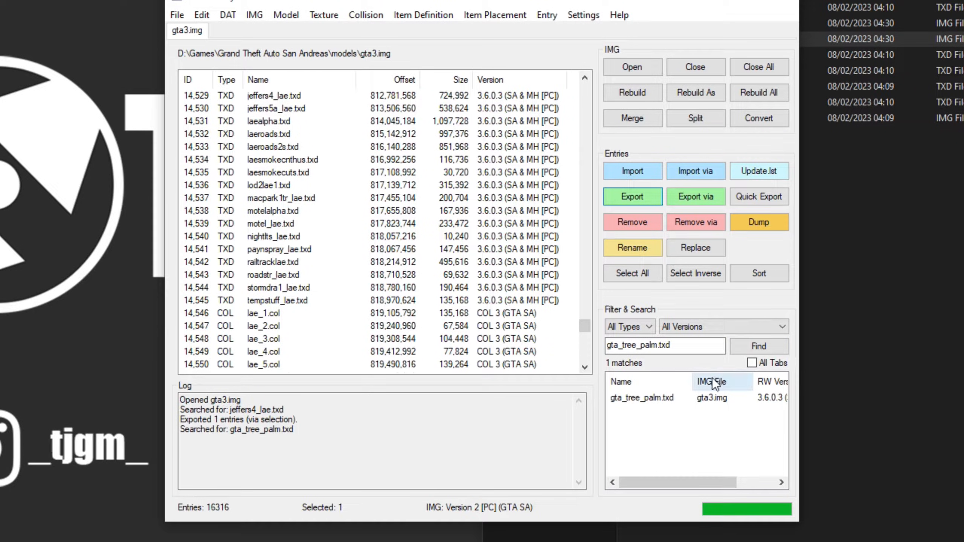
pyautogui.click(654, 400)
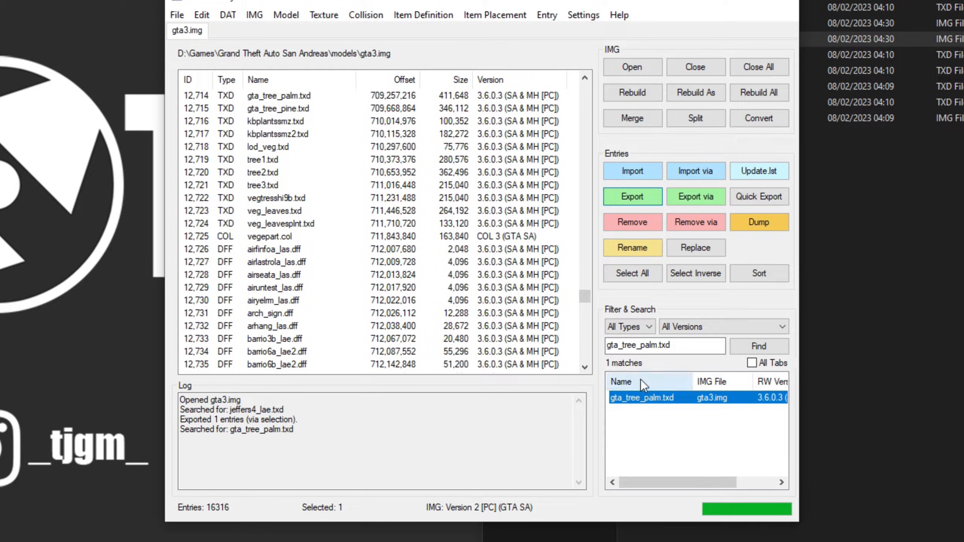
pyautogui.click(634, 200)
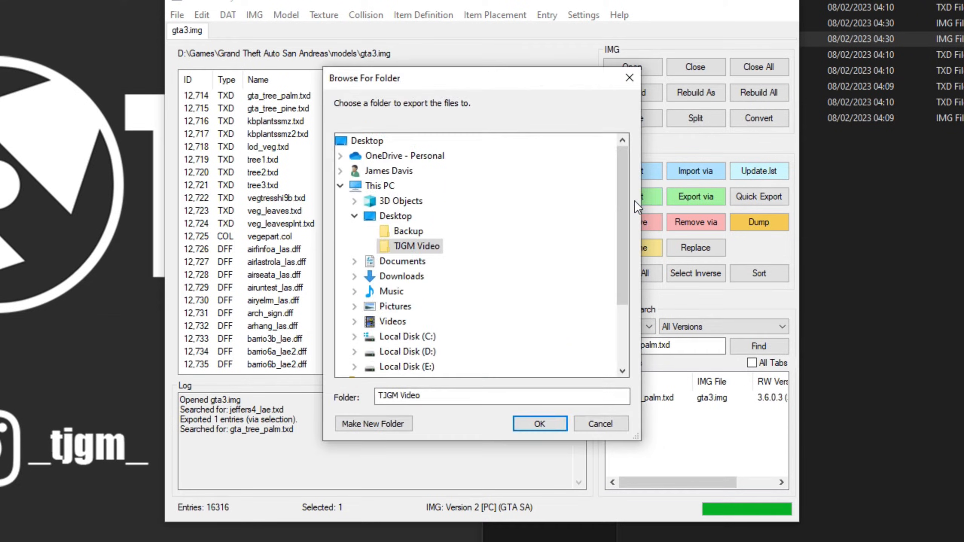
pyautogui.click(420, 247)
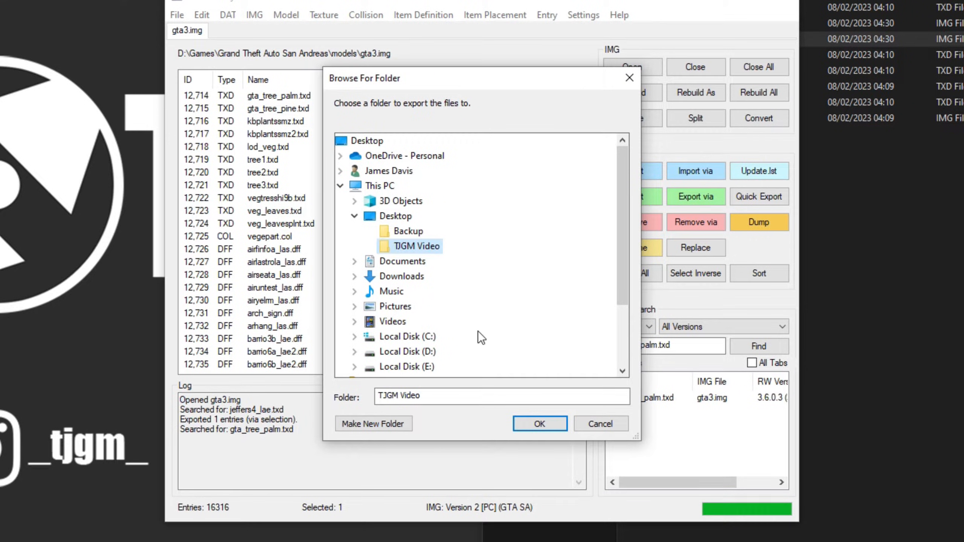
pyautogui.click(539, 420)
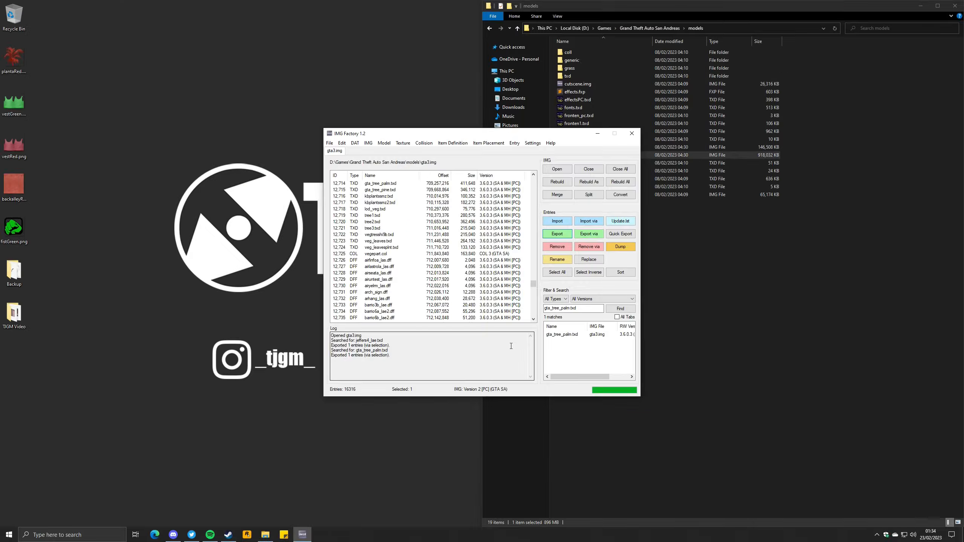
pyautogui.click(628, 135)
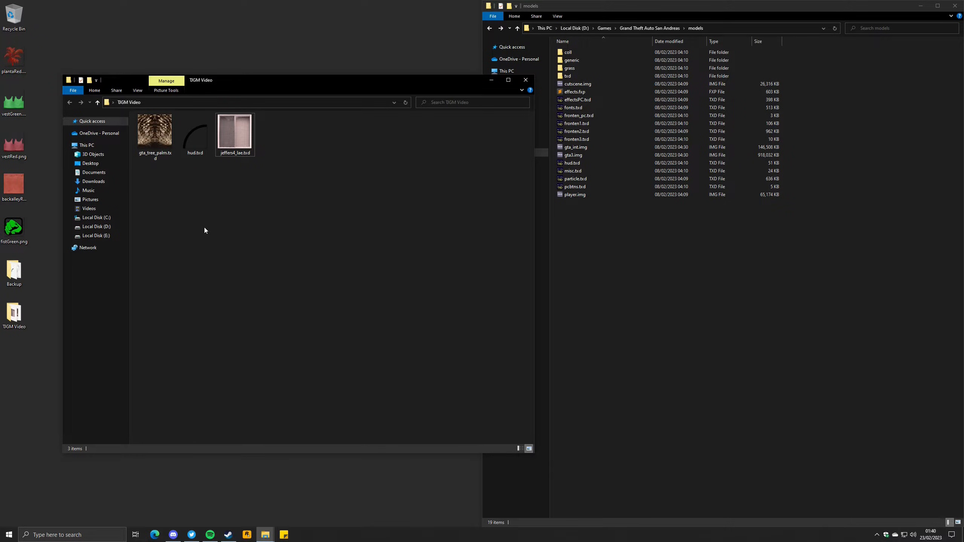
# Open the exported jeffers4_lae.txd in Magic.TXD and replace its backalley1_LAe texture with backalleyRed.png from the desktop, keeping the texture name
pyautogui.doubleClick(232, 142)
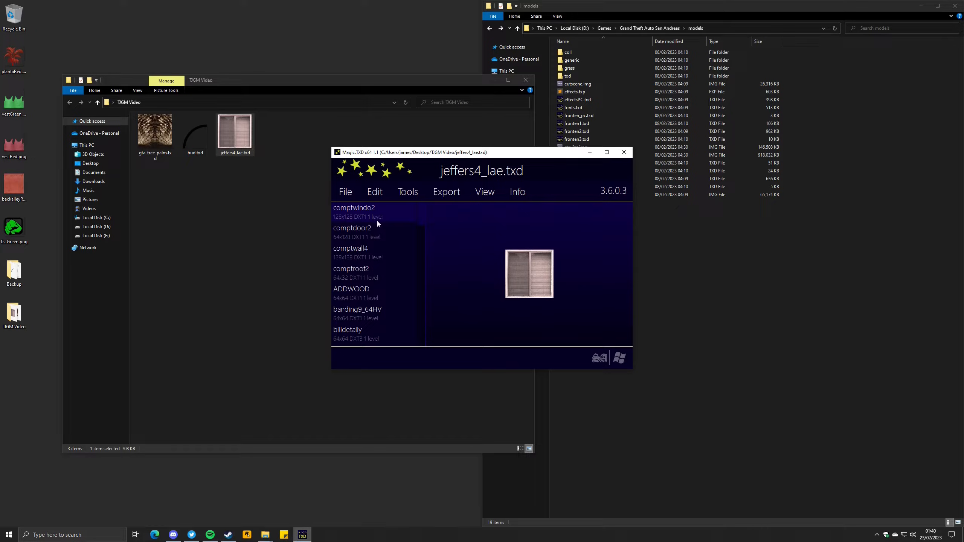
pyautogui.scroll(-10, 419, 219)
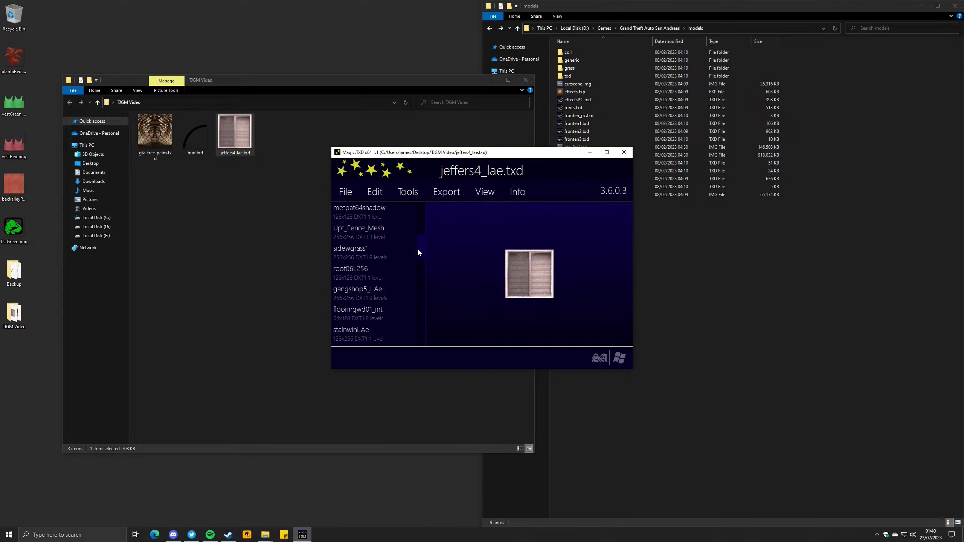
pyautogui.moveTo(418, 261); pyautogui.dragTo(404, 308)
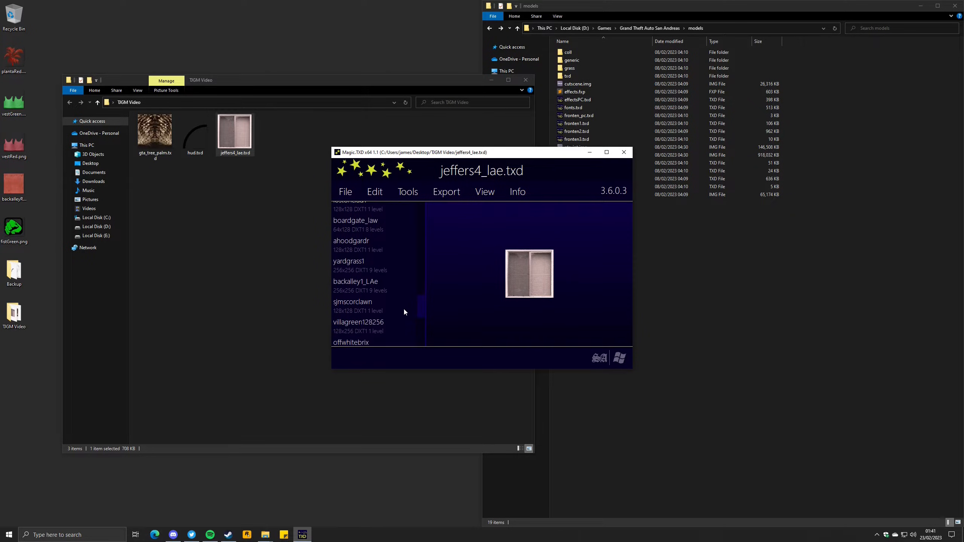
pyautogui.click(359, 288)
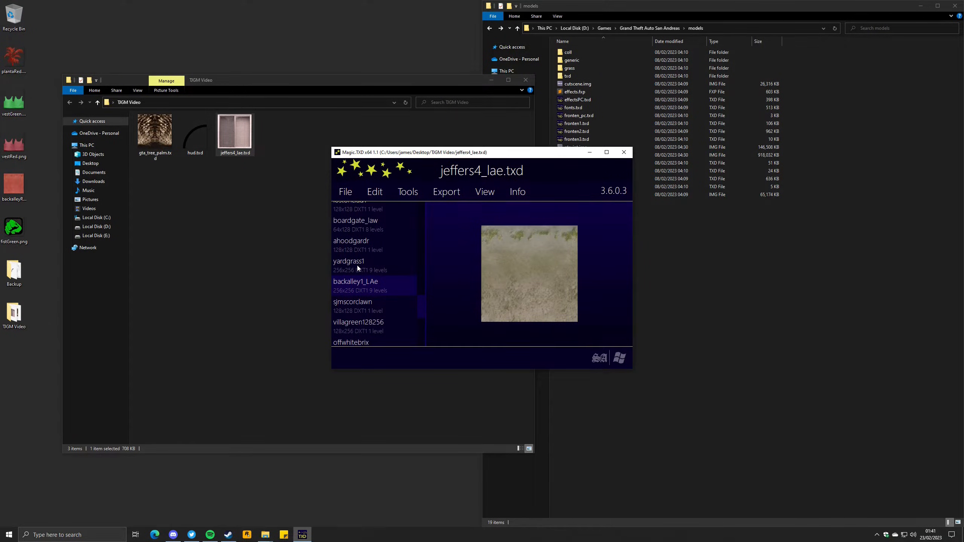
pyautogui.click(376, 193)
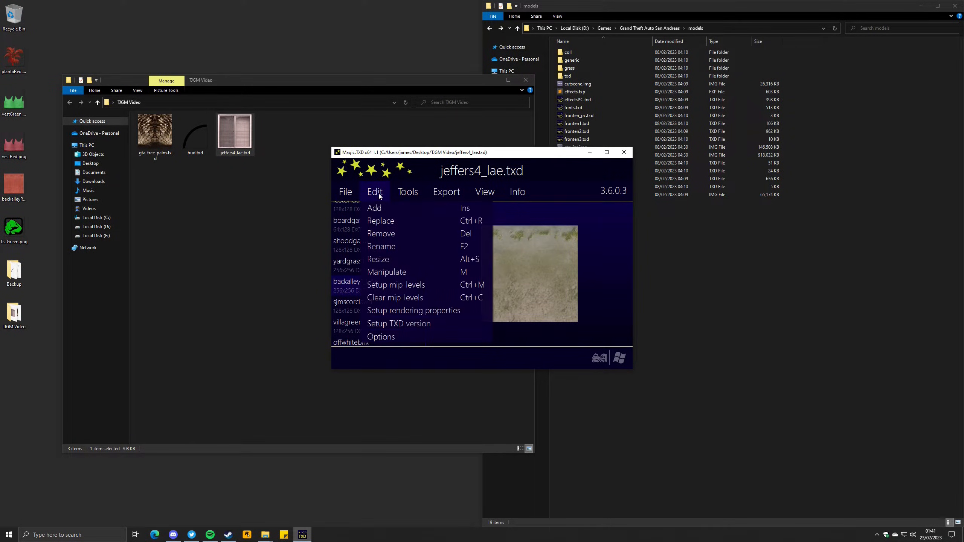
pyautogui.click(385, 225)
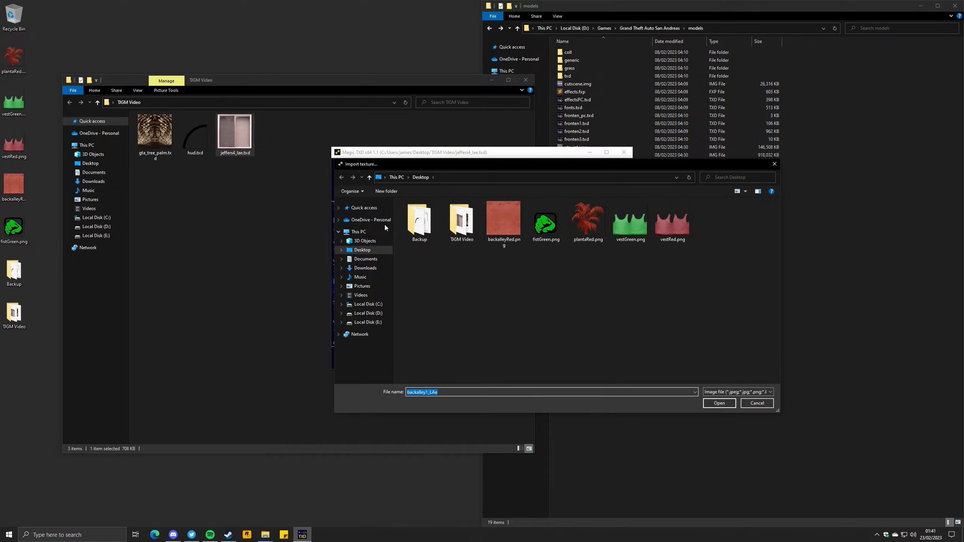
pyautogui.click(498, 227)
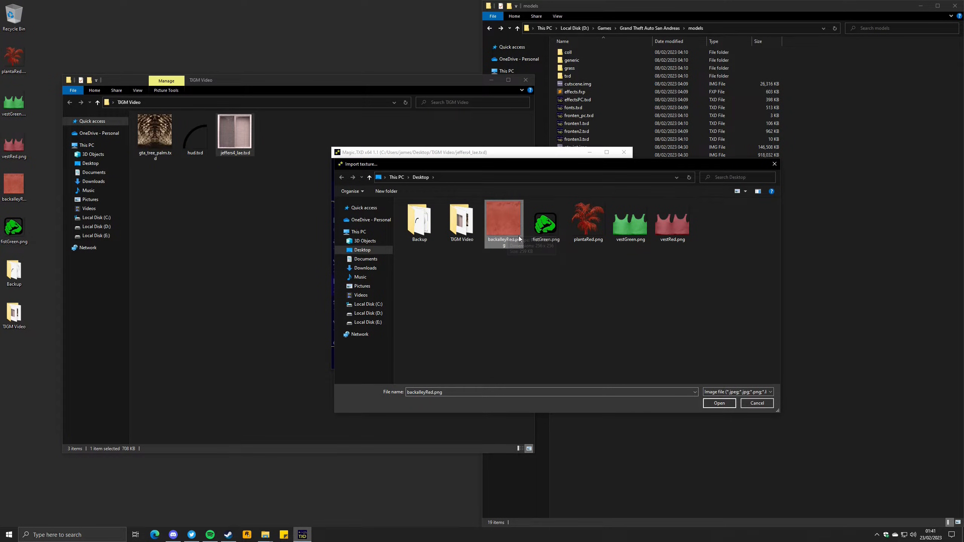
pyautogui.doubleClick(512, 233)
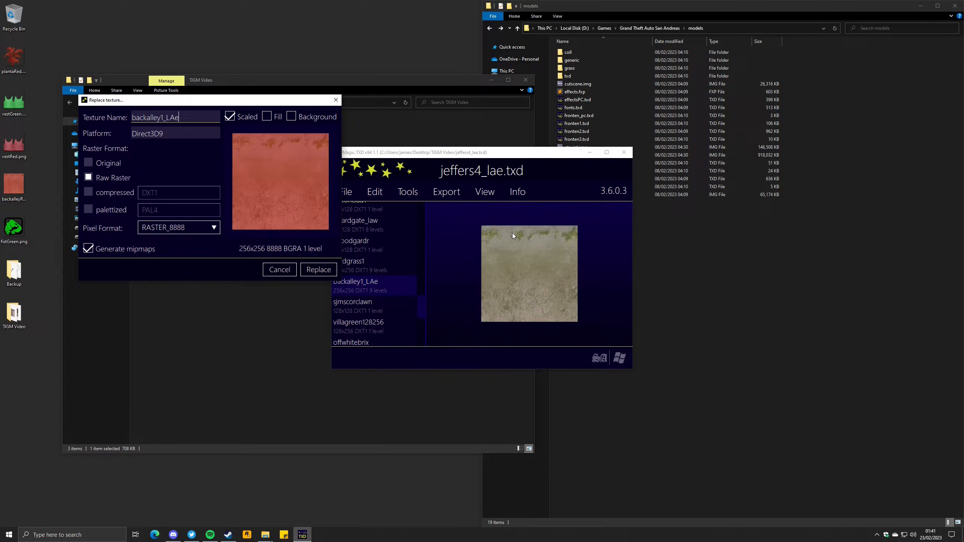
pyautogui.click(319, 270)
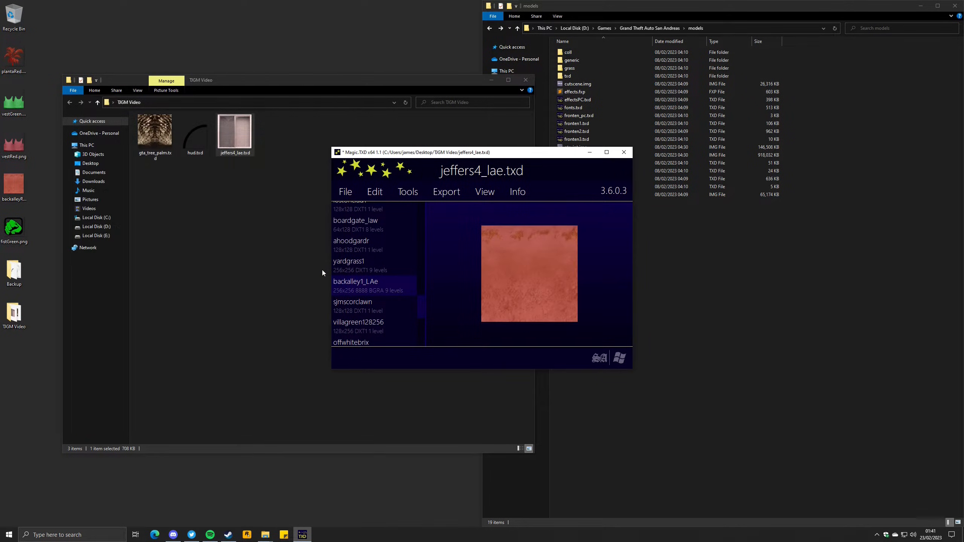
# Save jeffers4_lae.txd and close Magic.TXD
pyautogui.click(350, 195)
pyautogui.click(353, 236)
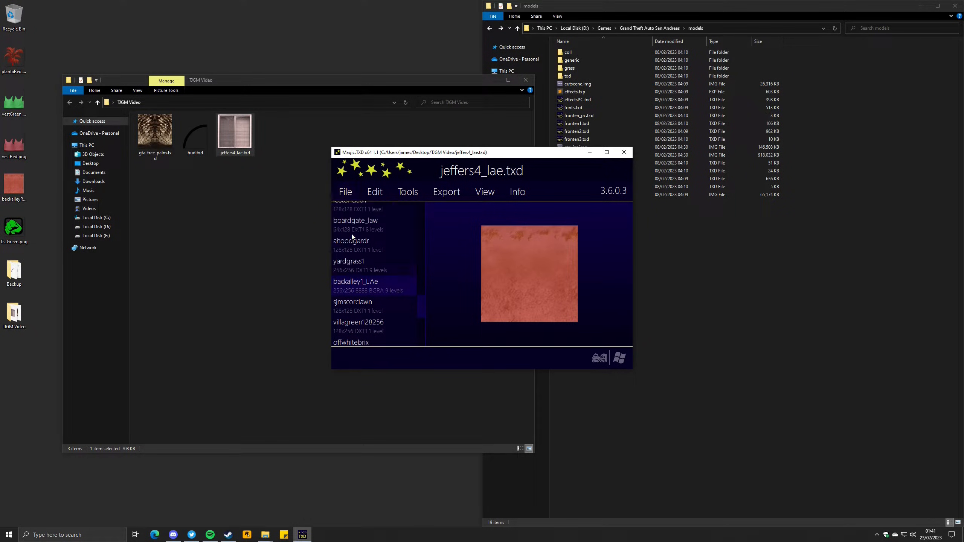
pyautogui.click(624, 152)
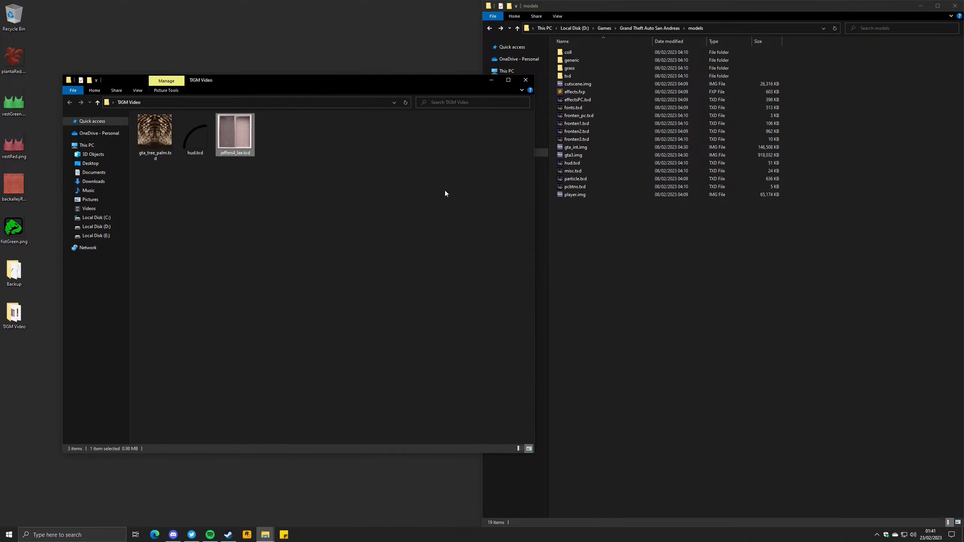
pyautogui.click(234, 219)
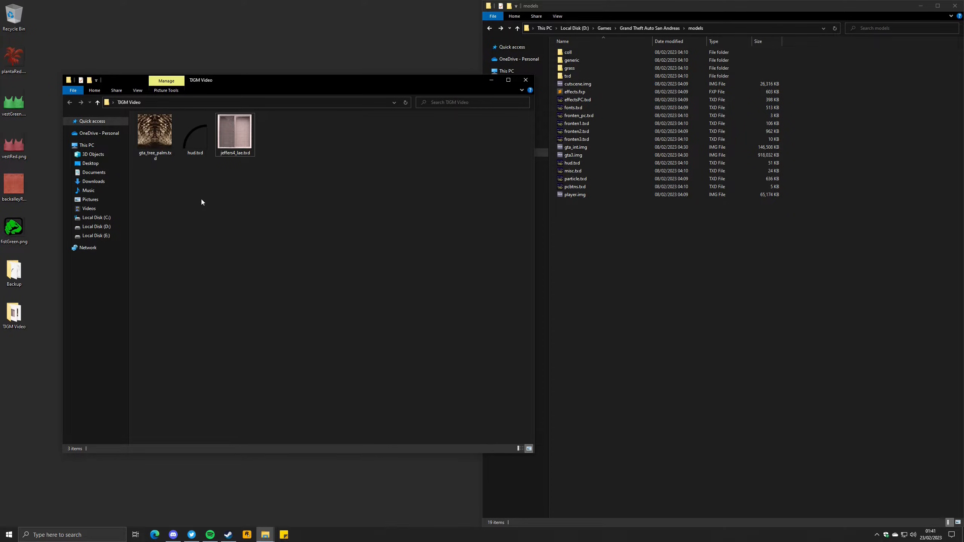
# Open gta_tree_palm.txd from the TJGM Video folder and replace its planta256 texture with plantaRed.png, keeping the texture name
pyautogui.click(150, 142)
pyautogui.doubleClick(156, 146)
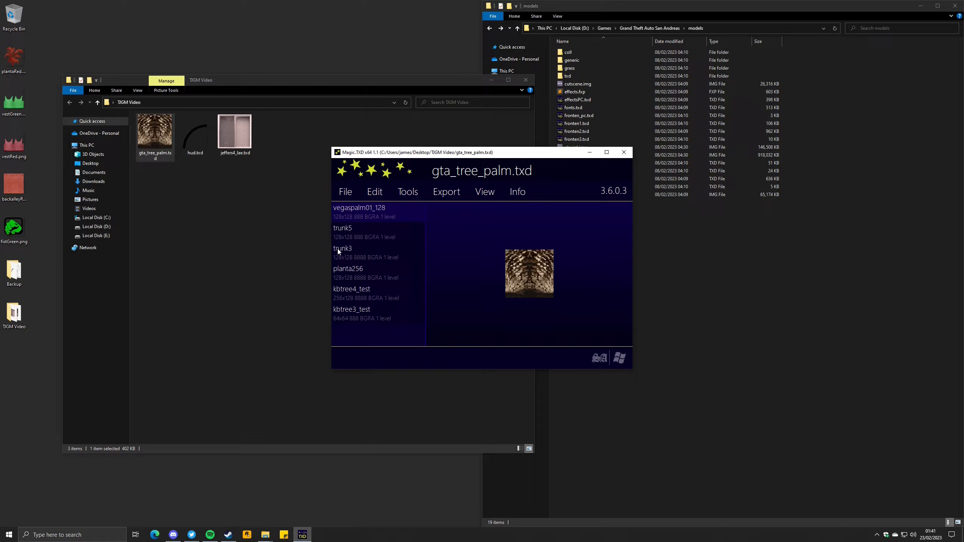
pyautogui.click(350, 279)
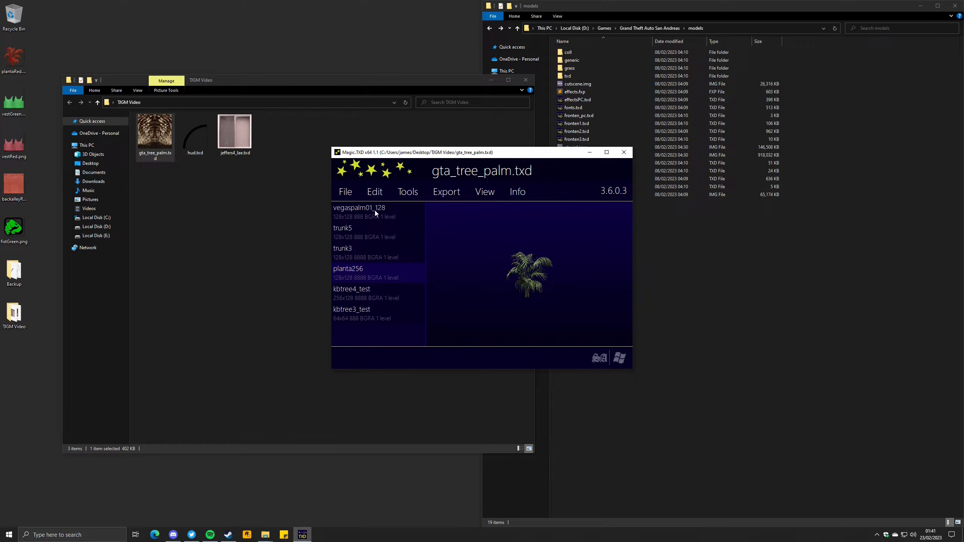
pyautogui.click(376, 194)
pyautogui.click(383, 218)
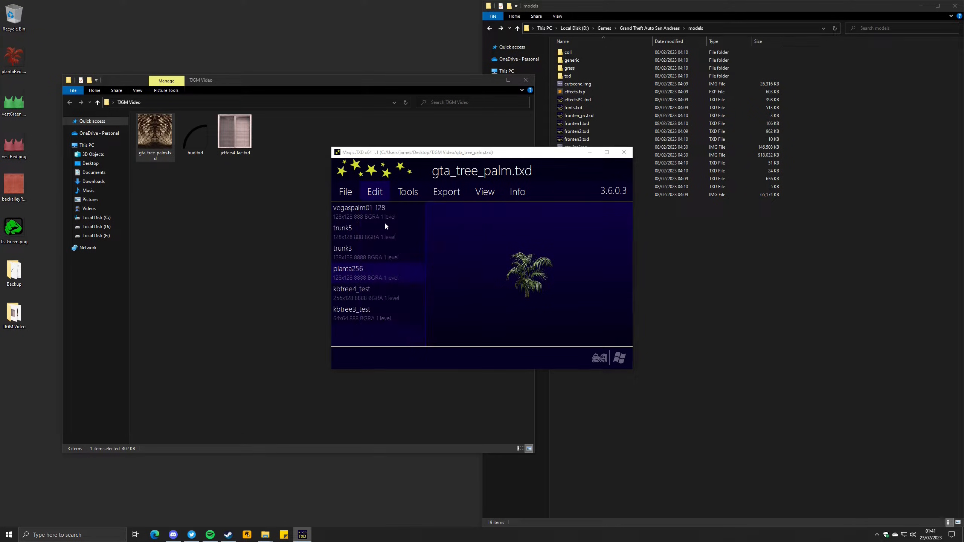
pyautogui.click(584, 227)
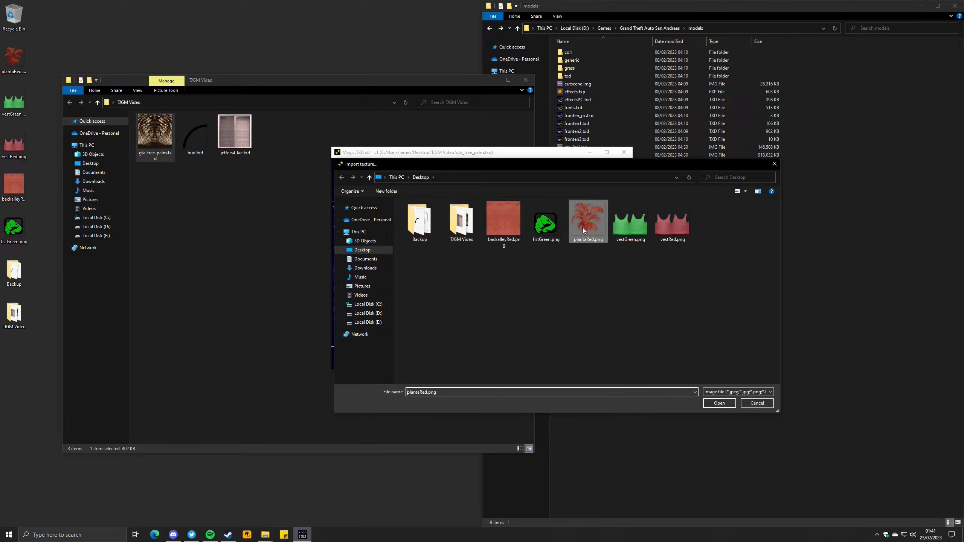
pyautogui.click(724, 404)
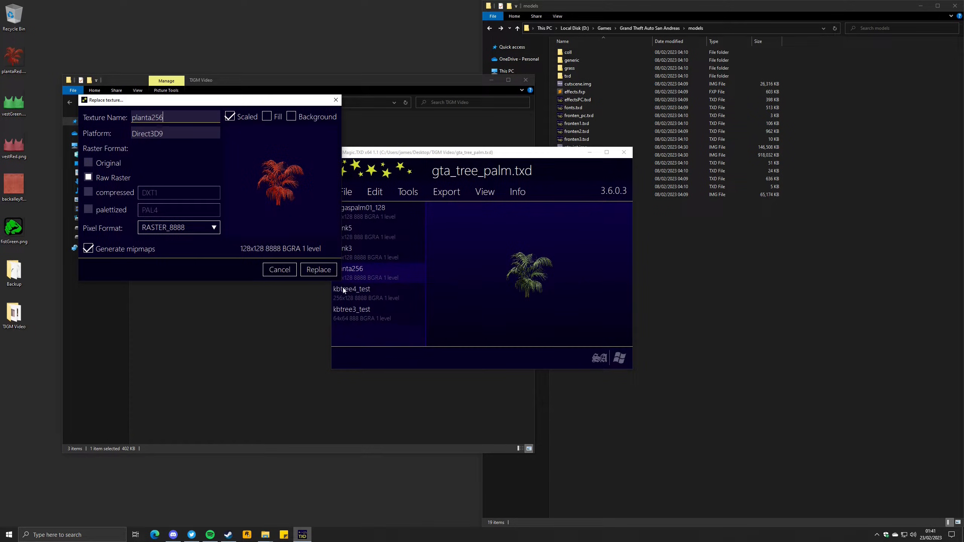
pyautogui.click(318, 269)
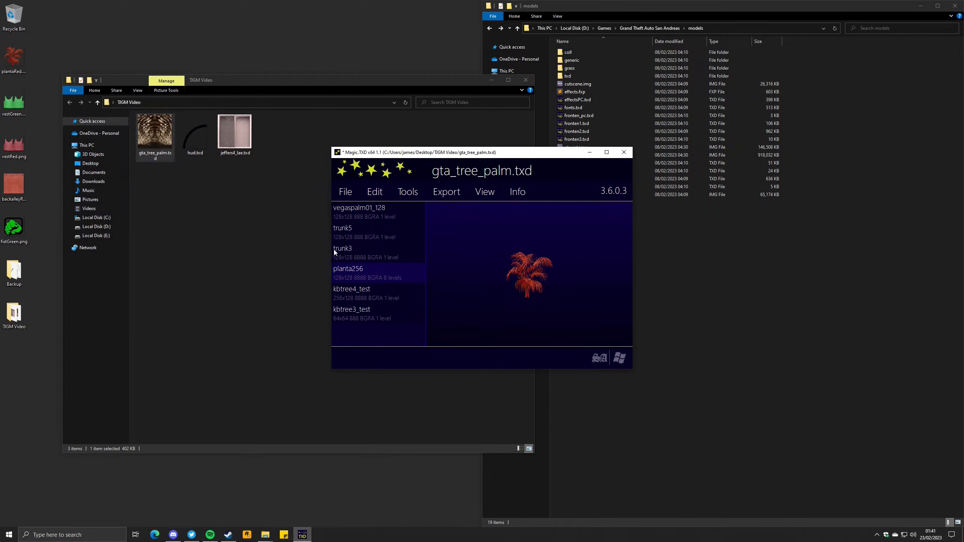
# Save the edited gta_tree_palm.txd and close Magic.TXD
pyautogui.click(346, 197)
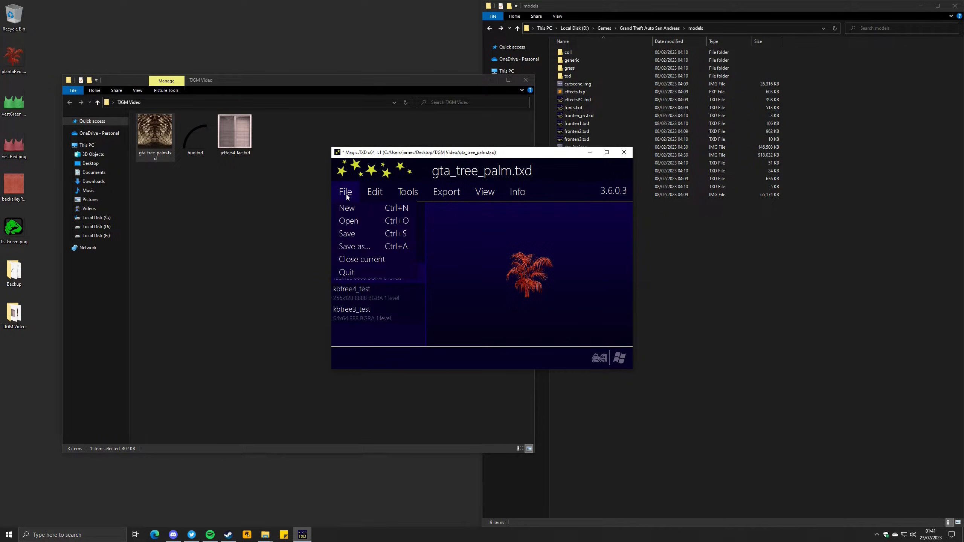
pyautogui.click(351, 234)
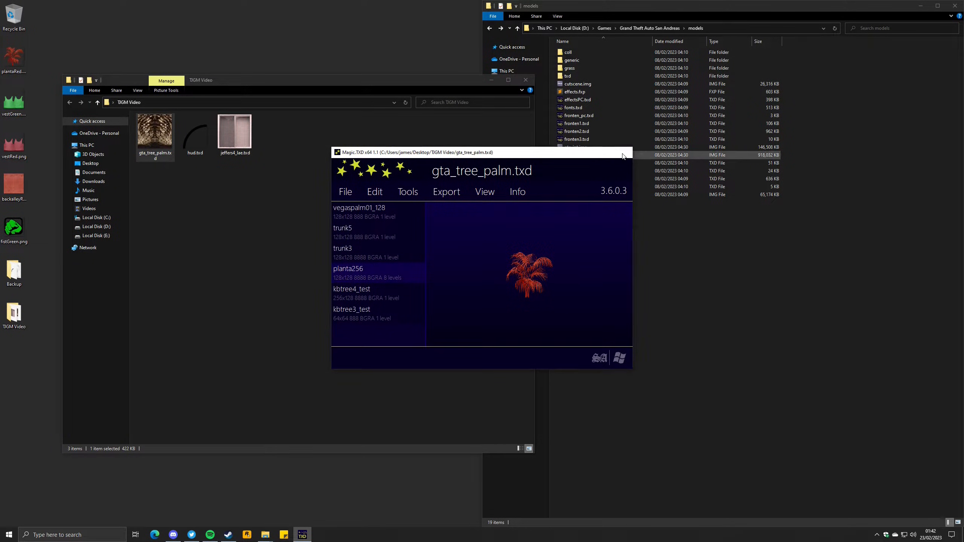
pyautogui.click(624, 152)
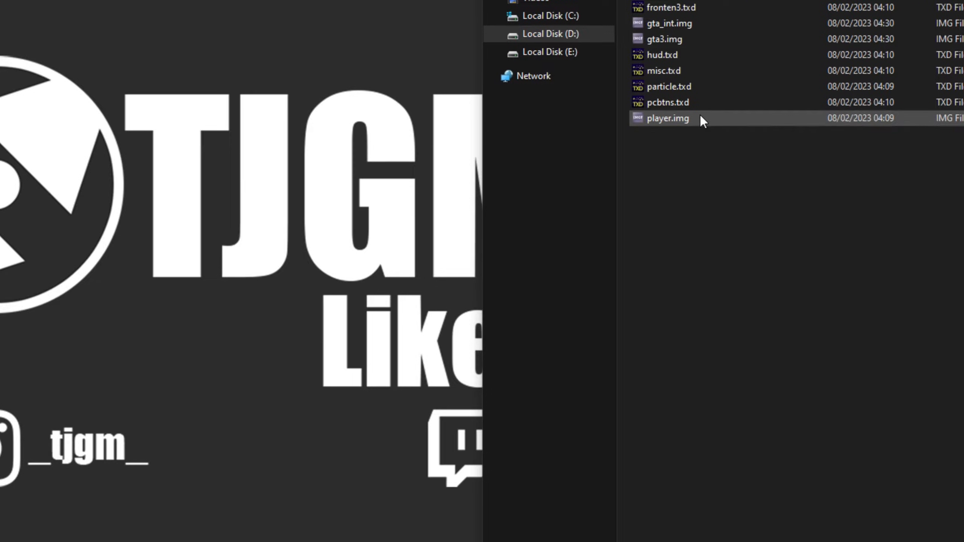
# Open player.img in IMG Factory, export its vest.txd entry to the desktop's TJGM Video folder and close IMG Factory
pyautogui.doubleClick(700, 116)
pyautogui.click(651, 346)
pyautogui.write('vest.txd')
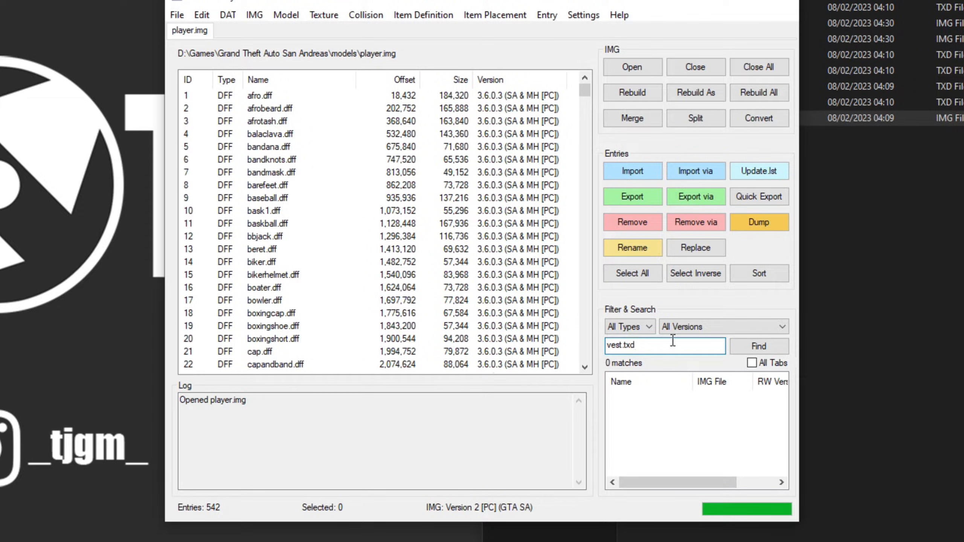
pyautogui.click(744, 346)
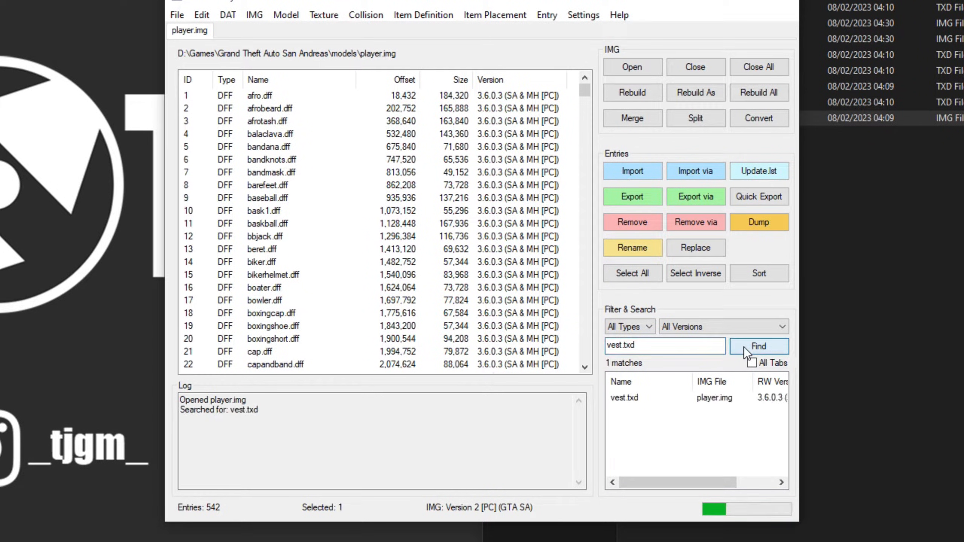
pyautogui.click(628, 399)
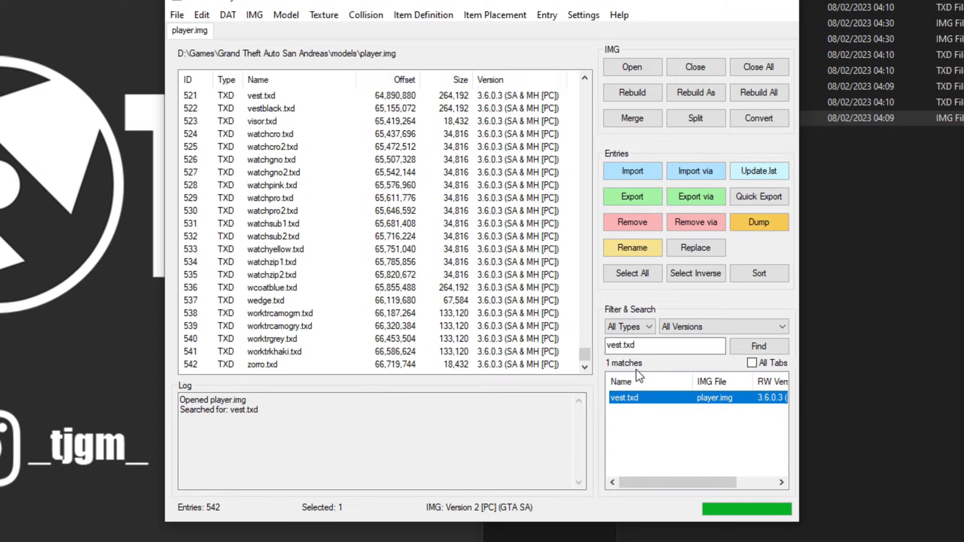
pyautogui.click(635, 202)
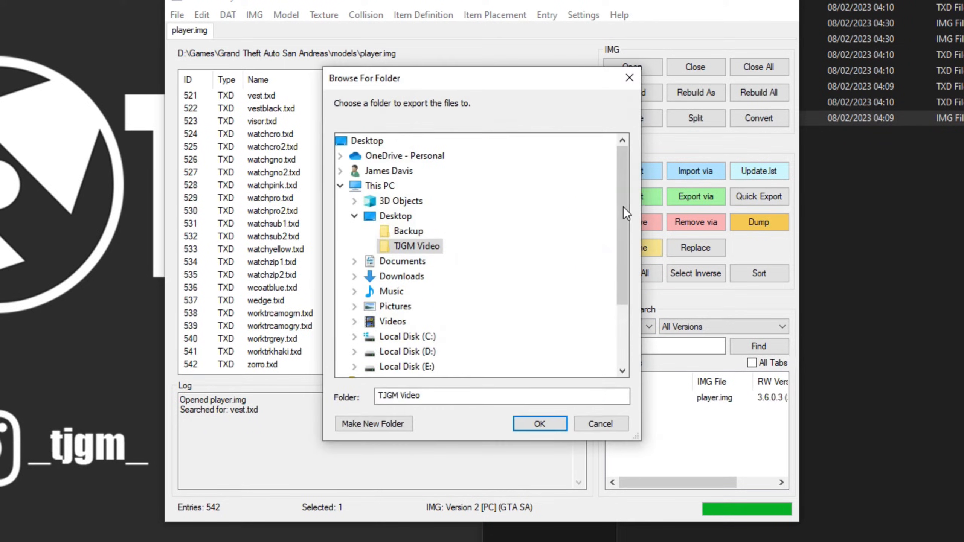
pyautogui.click(541, 425)
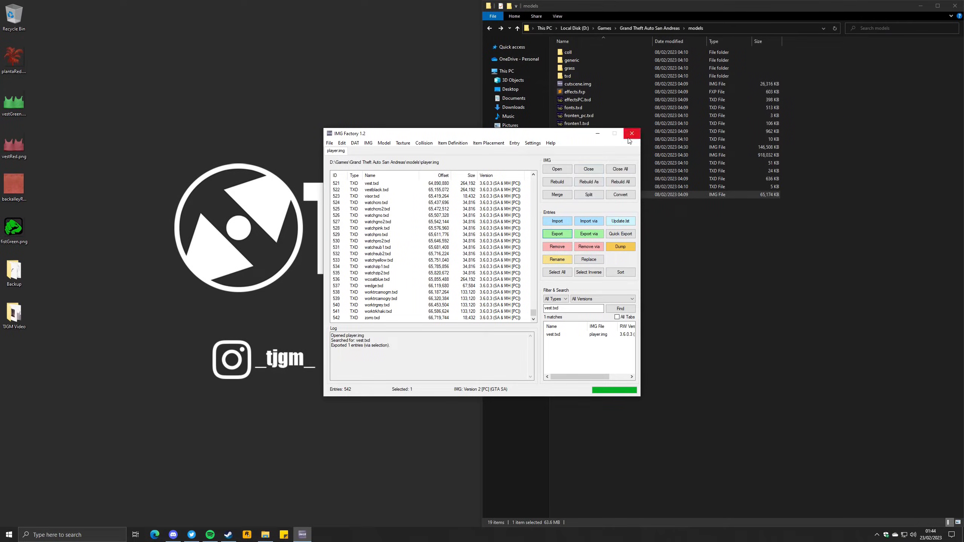
pyautogui.click(629, 138)
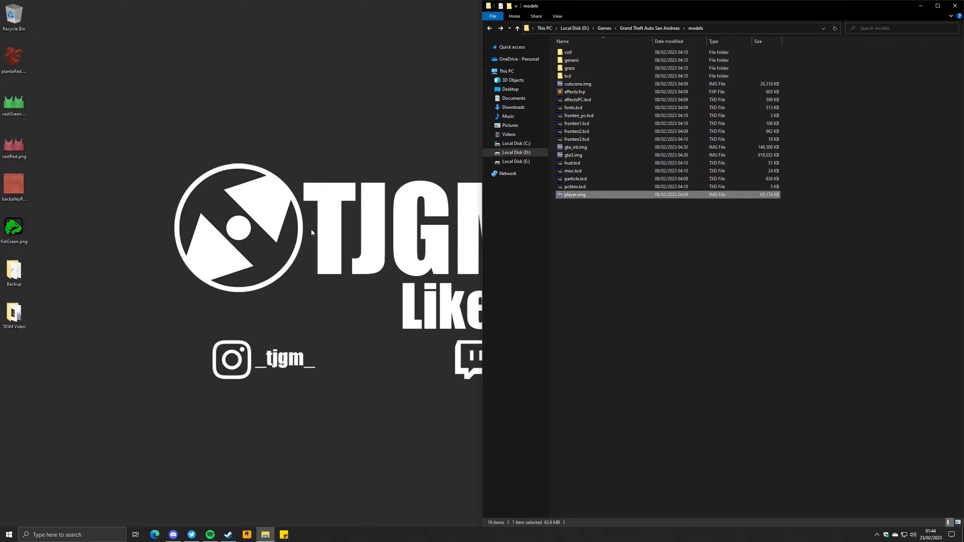
# Replace the vest texture in the TJGM Video folder's vest.txd with vestRed.png using Magic.TXD, keeping its name, then save and close it
pyautogui.doubleClick(6, 317)
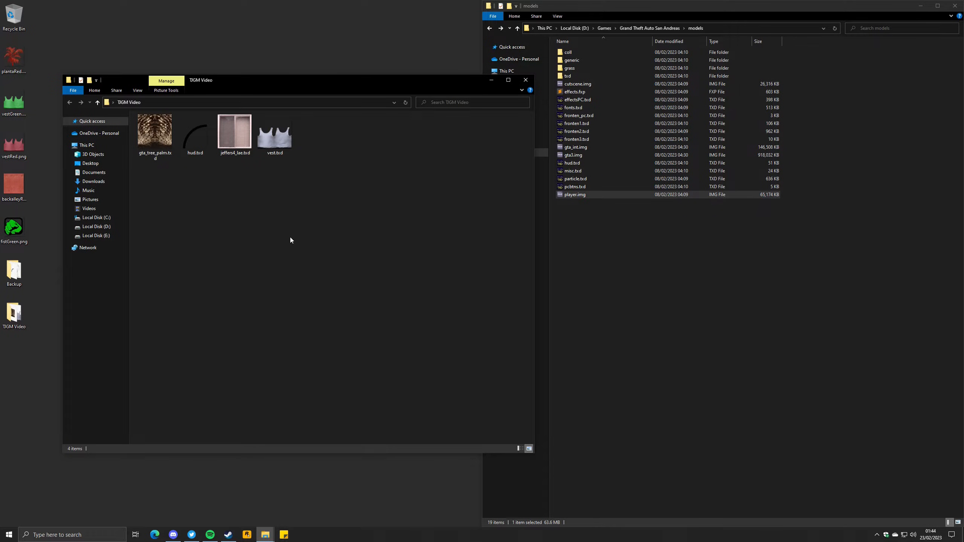
pyautogui.doubleClick(288, 138)
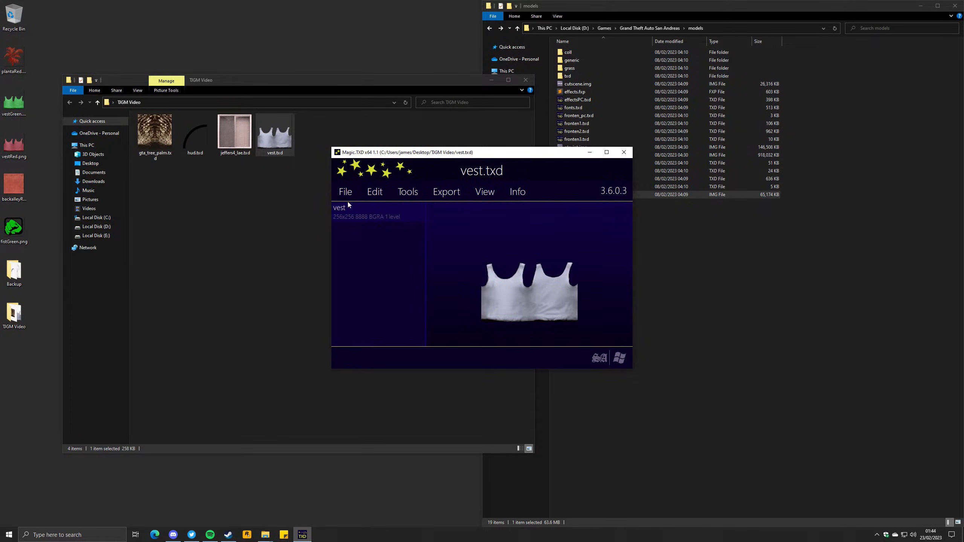
pyautogui.click(376, 192)
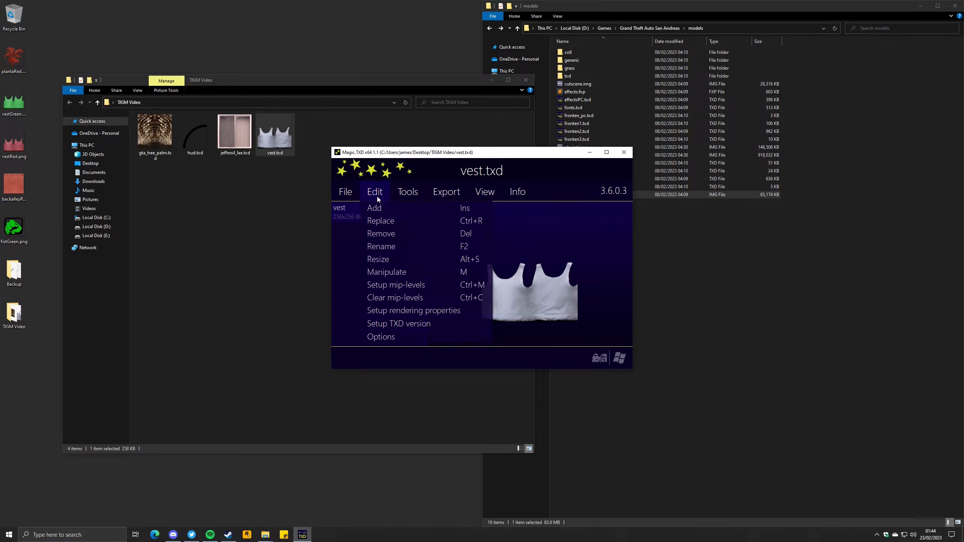
pyautogui.click(385, 224)
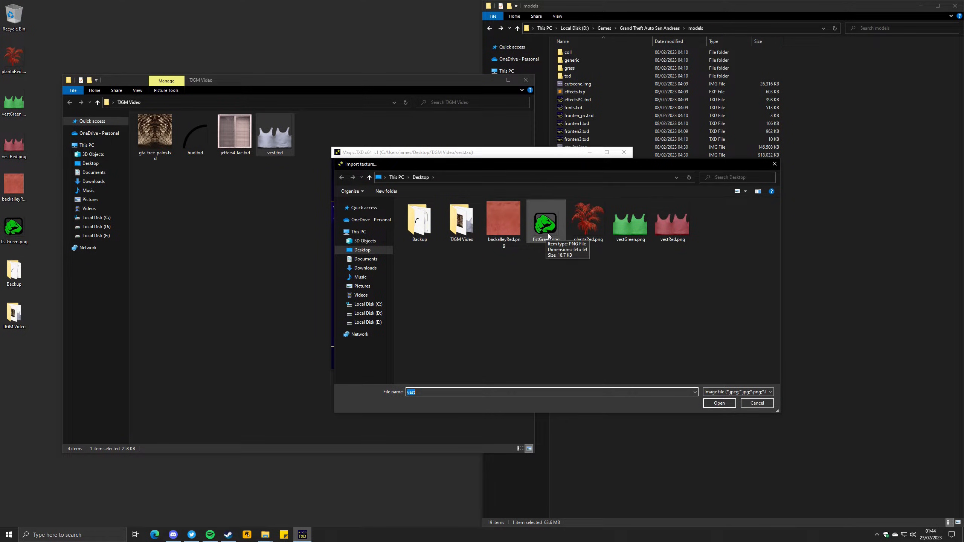
pyautogui.click(675, 233)
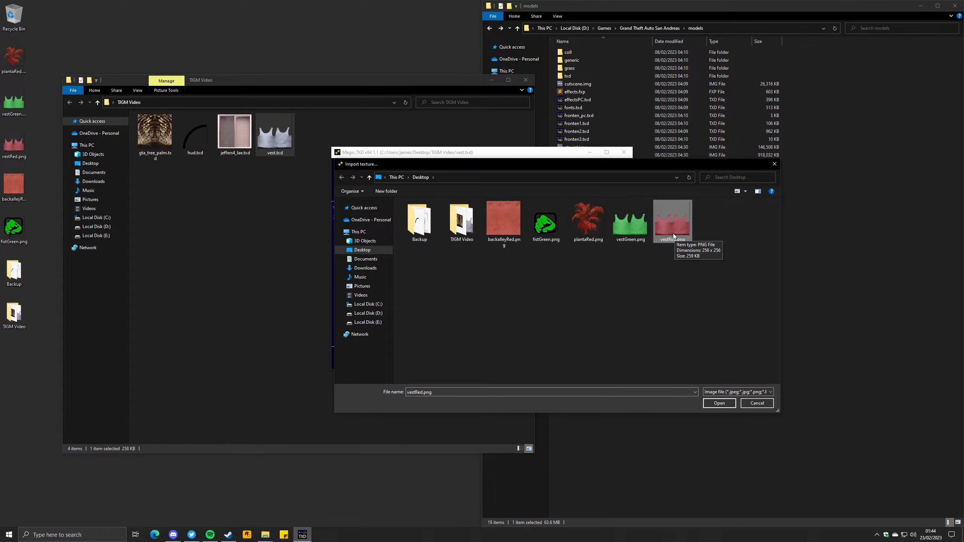
pyautogui.doubleClick(677, 234)
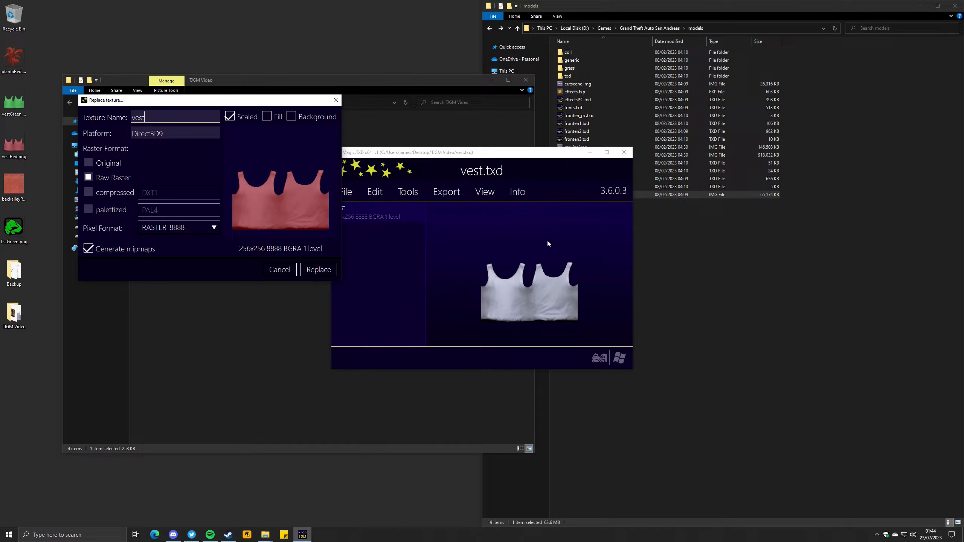
pyautogui.click(318, 270)
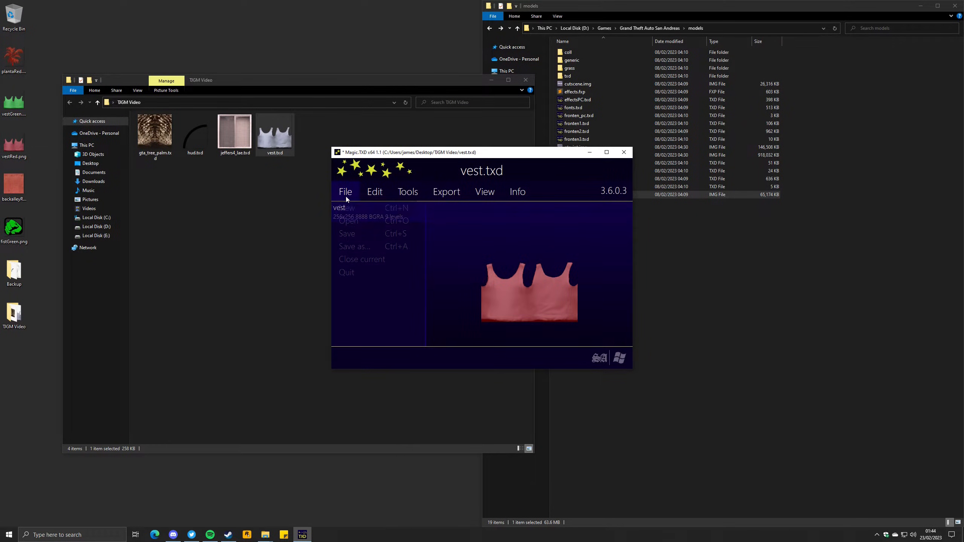
pyautogui.click(360, 234)
pyautogui.click(623, 152)
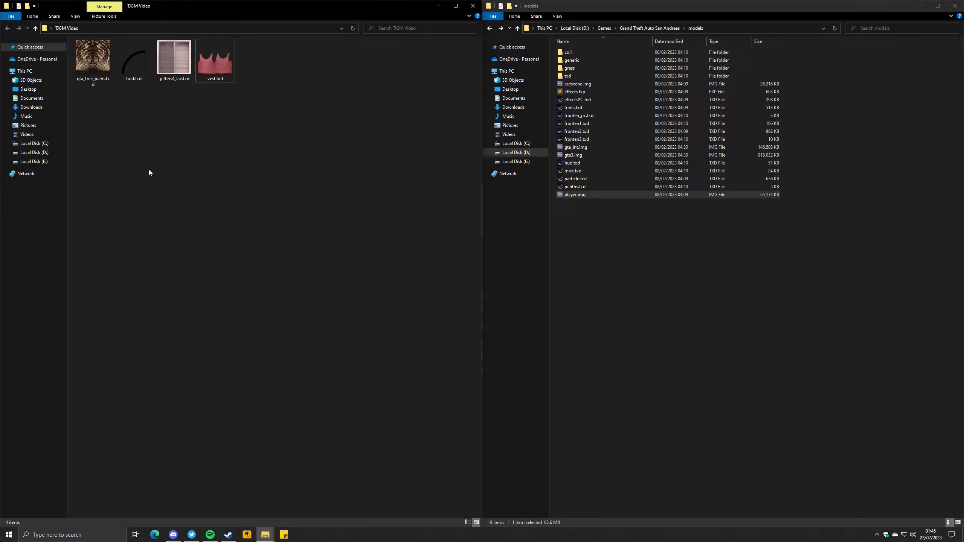
# Copy hud.txd from the TJGM Video folder into the game's models folder, overwriting the existing file
pyautogui.moveTo(131, 65); pyautogui.dragTo(648, 273)
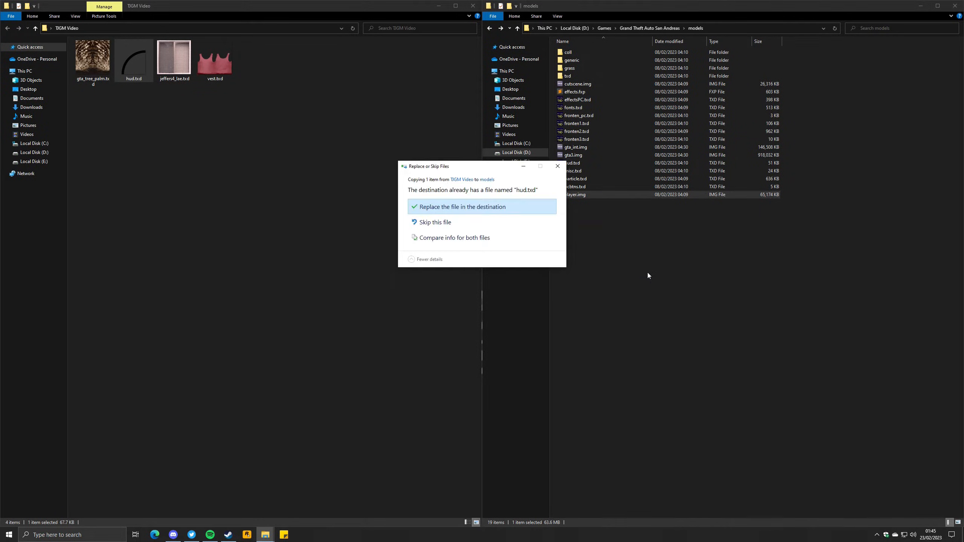
pyautogui.click(460, 214)
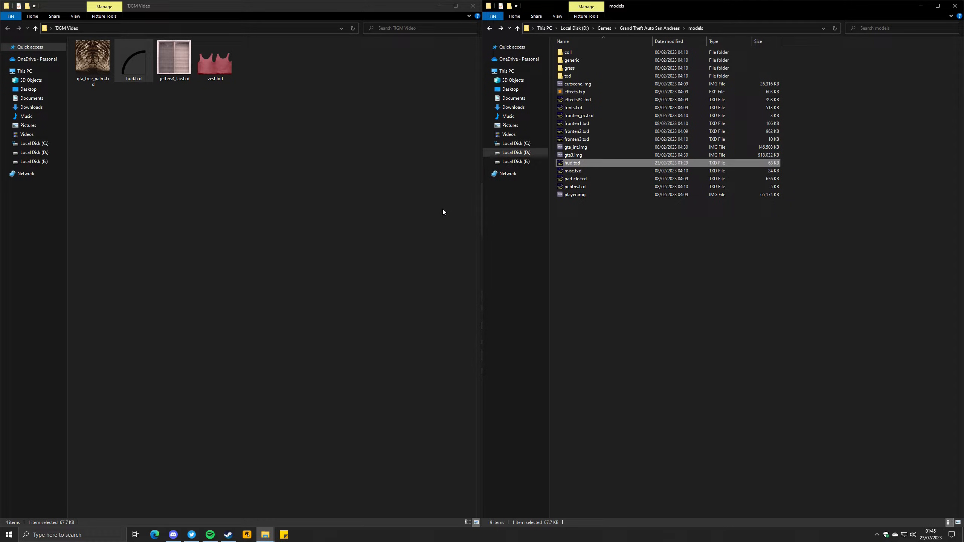
# Open gta3.img in IMG Factory and replace its gta_tree_palm.txd and jeffers4_lae.txd entries with the edited files from the TJGM Video folder
pyautogui.click(588, 156)
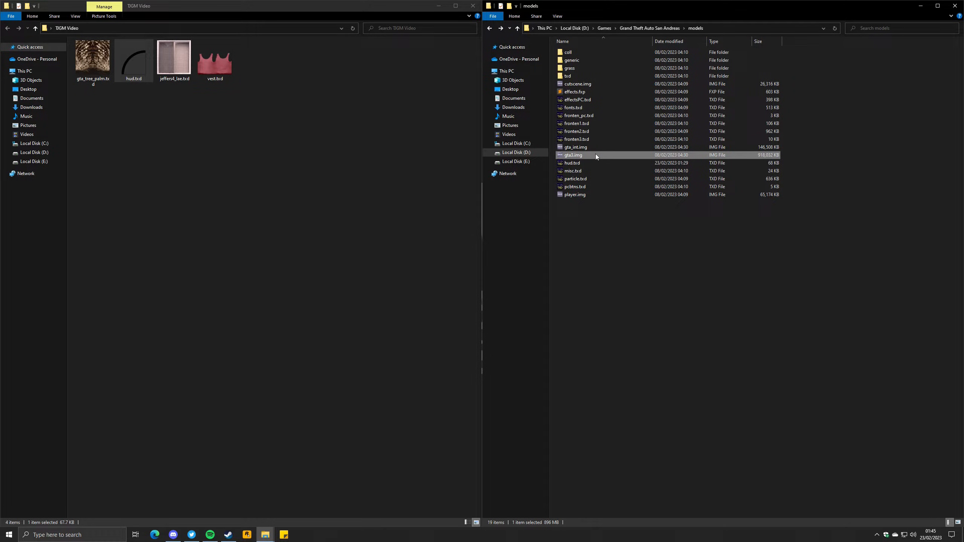
pyautogui.doubleClick(595, 154)
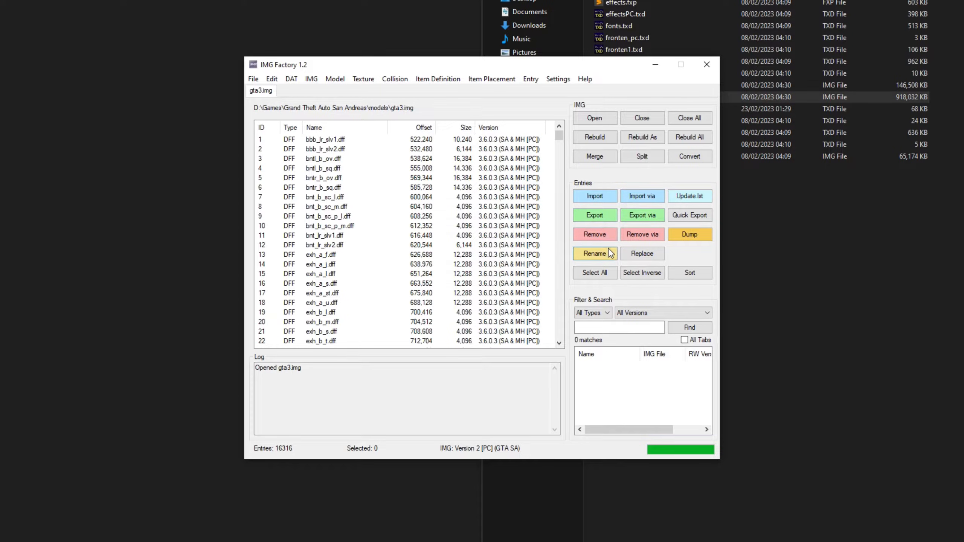
pyautogui.click(640, 257)
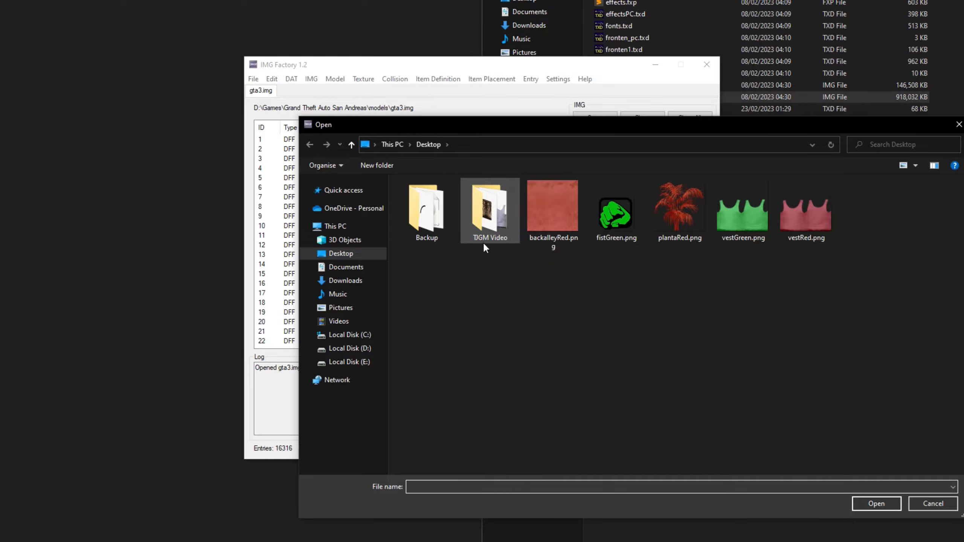
pyautogui.doubleClick(494, 234)
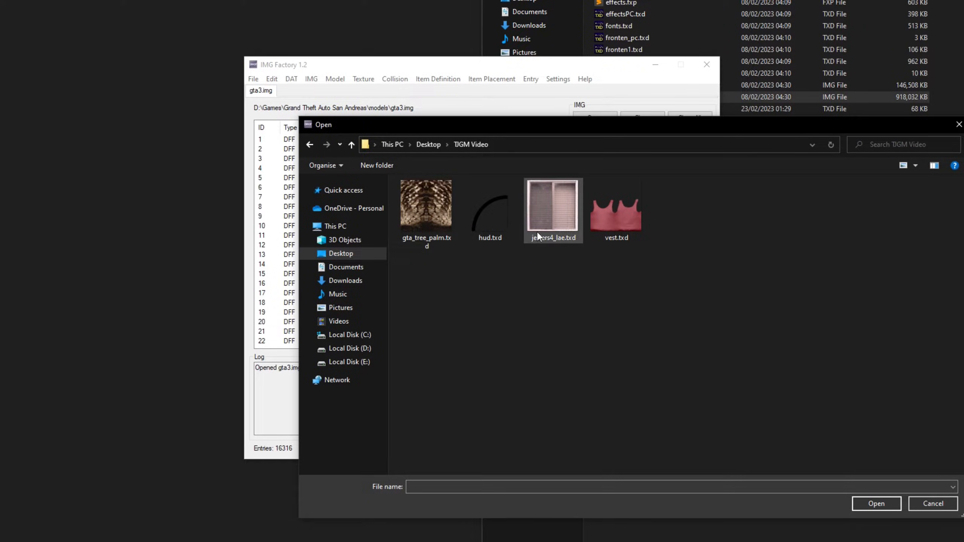
pyautogui.click(559, 219)
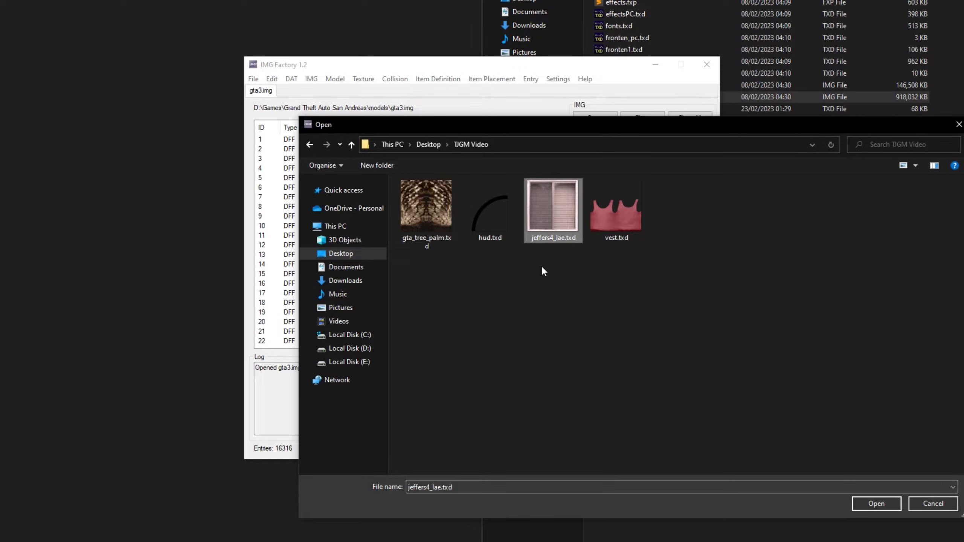
pyautogui.keyDown('ctrl'); pyautogui.click(440, 228); pyautogui.keyUp('ctrl')
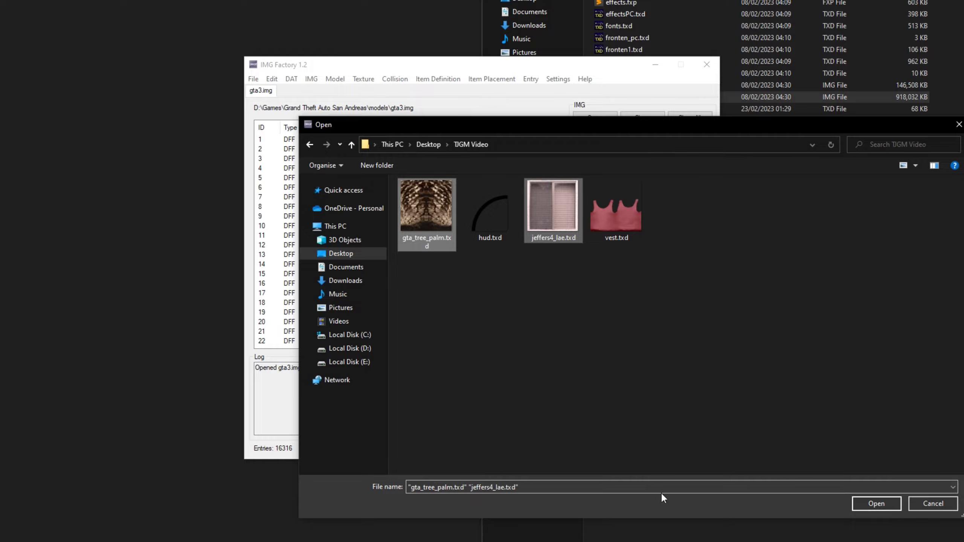
pyautogui.click(876, 503)
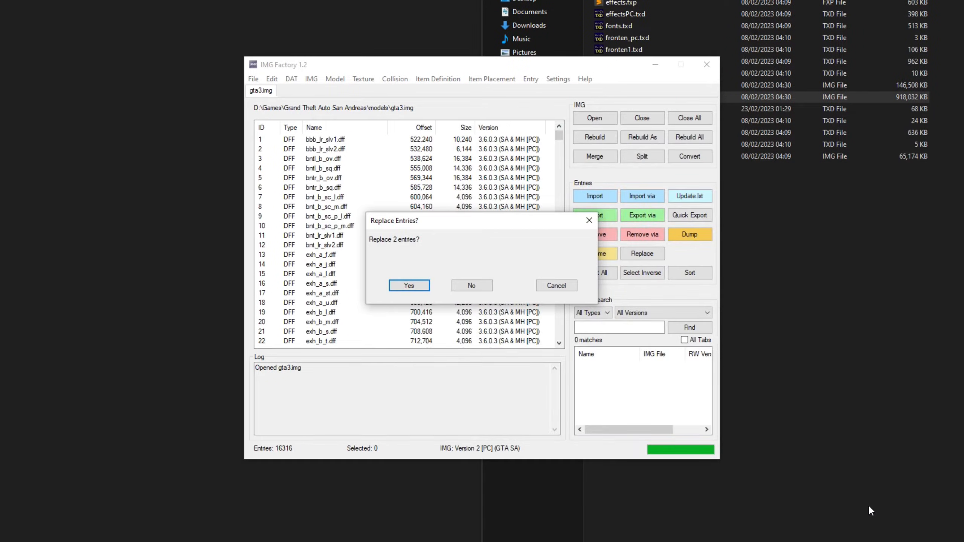
pyautogui.click(411, 288)
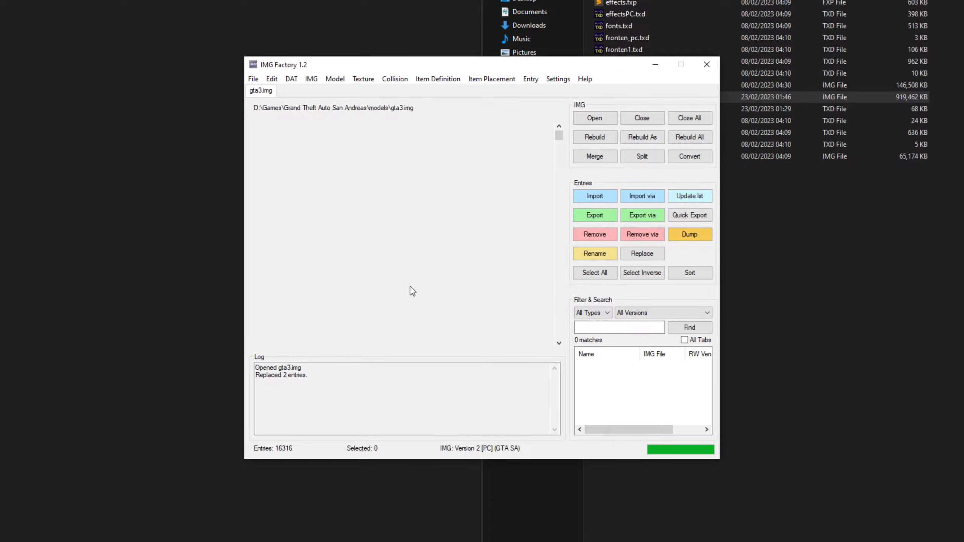
# Rebuild the gta3.img archive and close IMG Factory
pyautogui.click(601, 146)
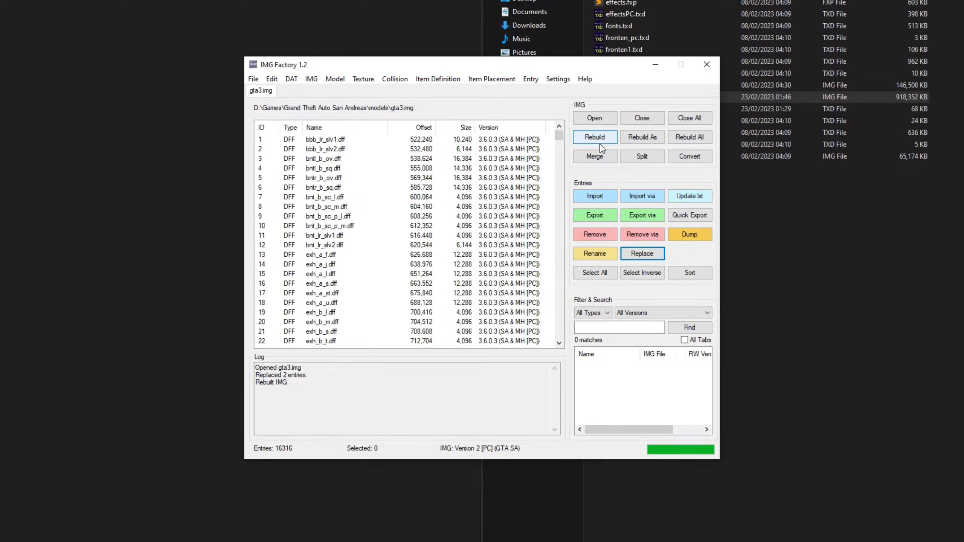
pyautogui.click(705, 67)
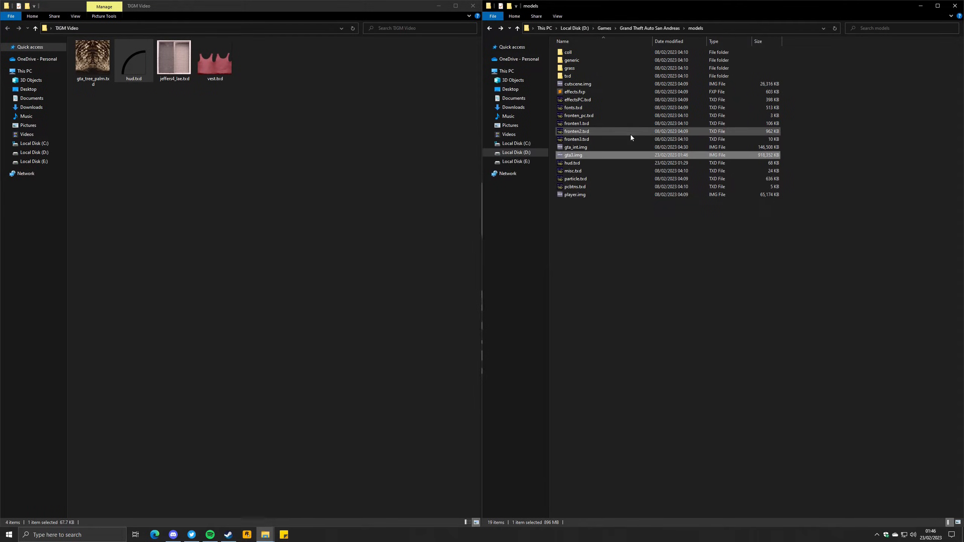
pyautogui.click(604, 206)
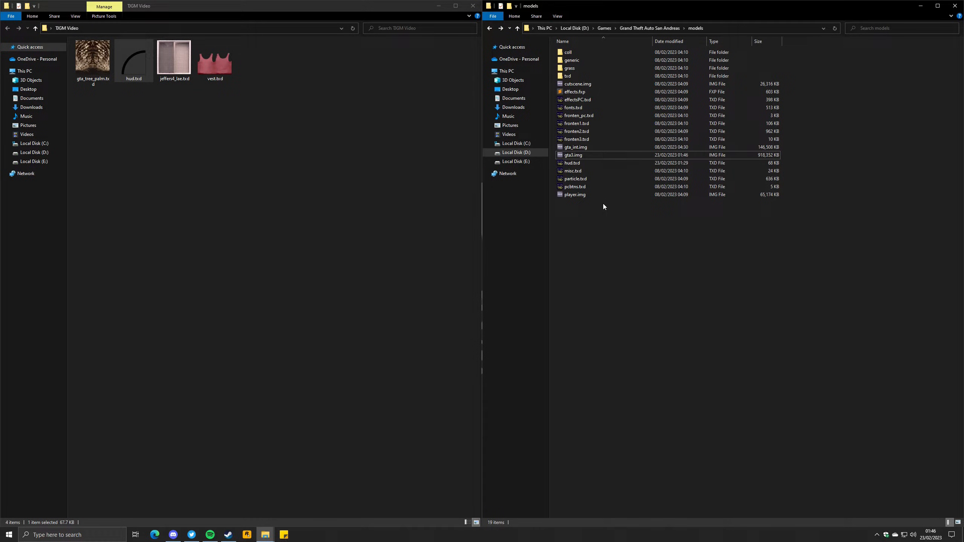
# Open player.img in IMG Factory and replace its vest.txd entry with the edited file from the TJGM Video folder
pyautogui.doubleClick(589, 194)
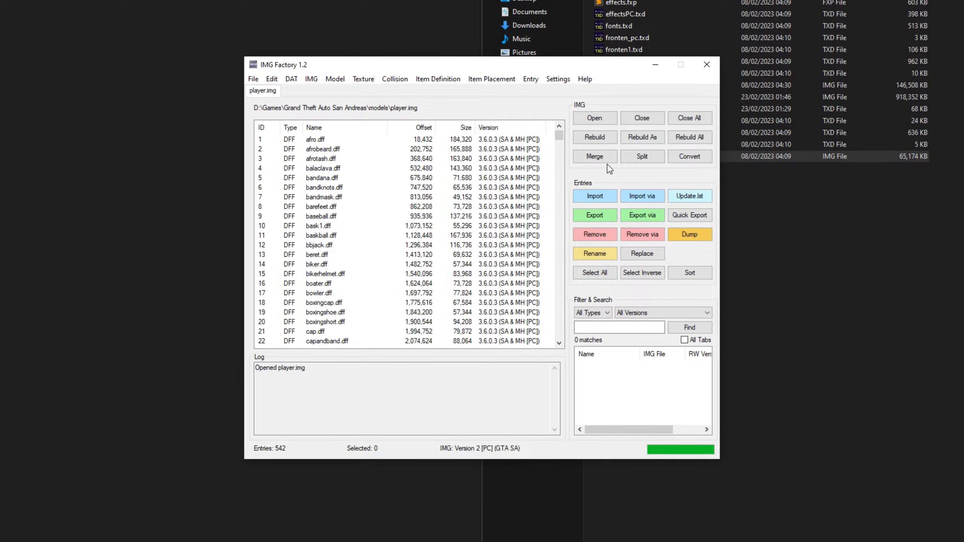
pyautogui.click(643, 261)
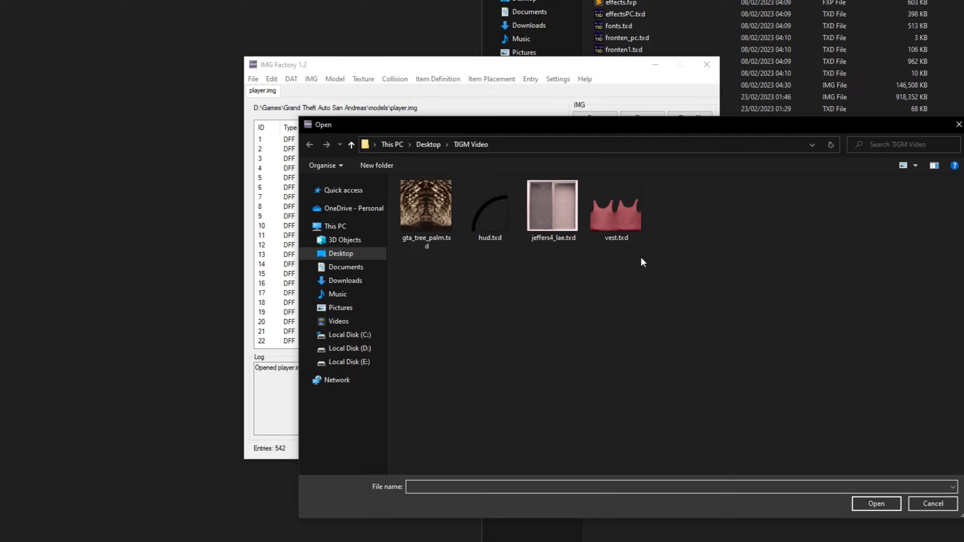
pyautogui.click(613, 218)
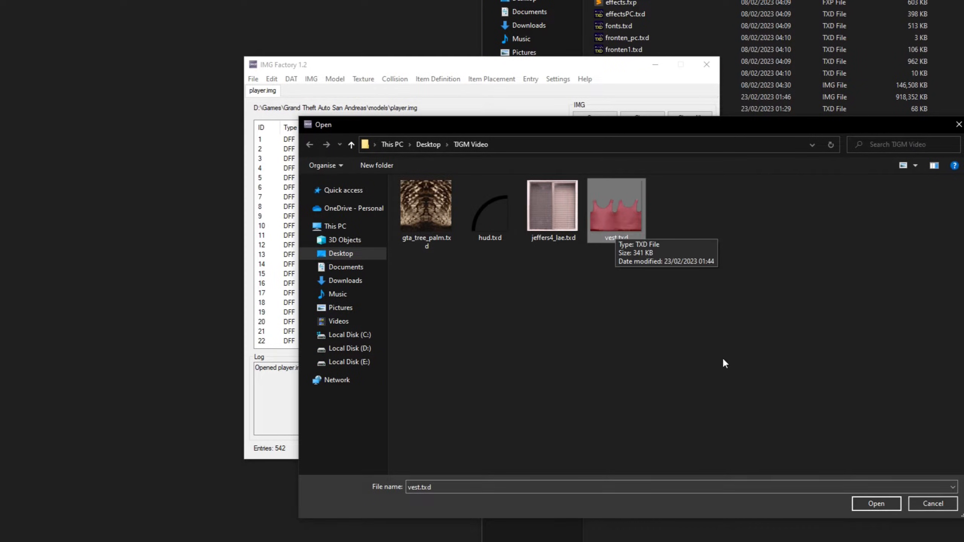
pyautogui.click(866, 506)
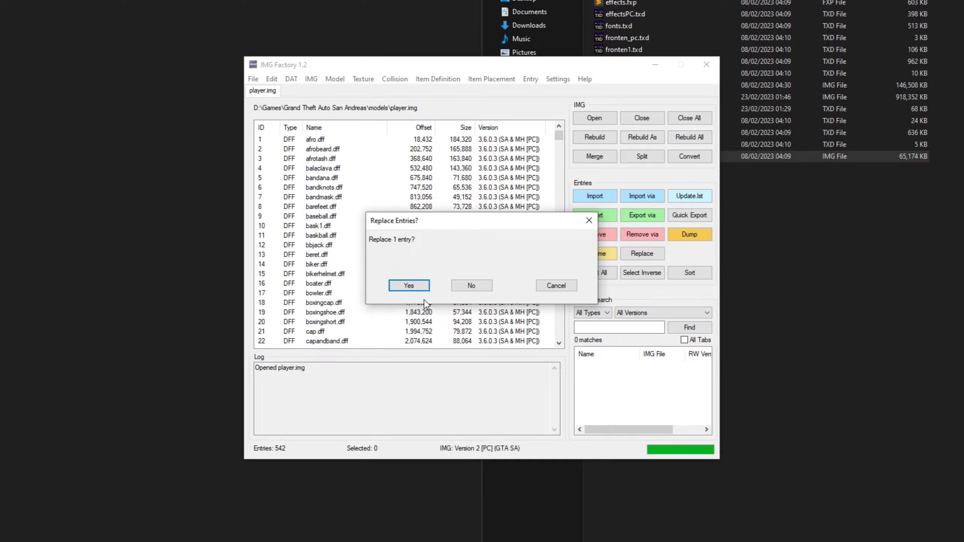
pyautogui.click(410, 286)
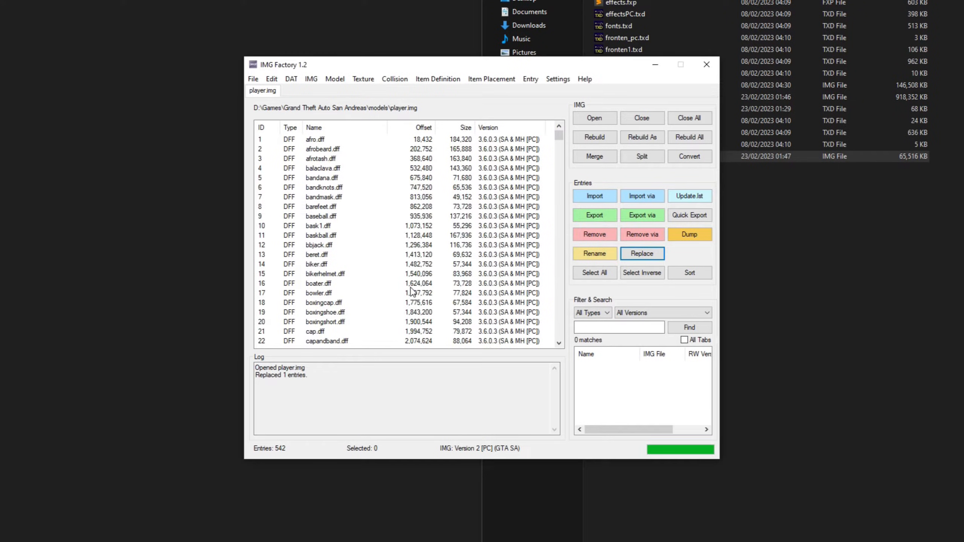
# Rebuild the player.img archive and launch gta_sa.exe from the Grand Theft Auto San Andreas folder
pyautogui.click(599, 142)
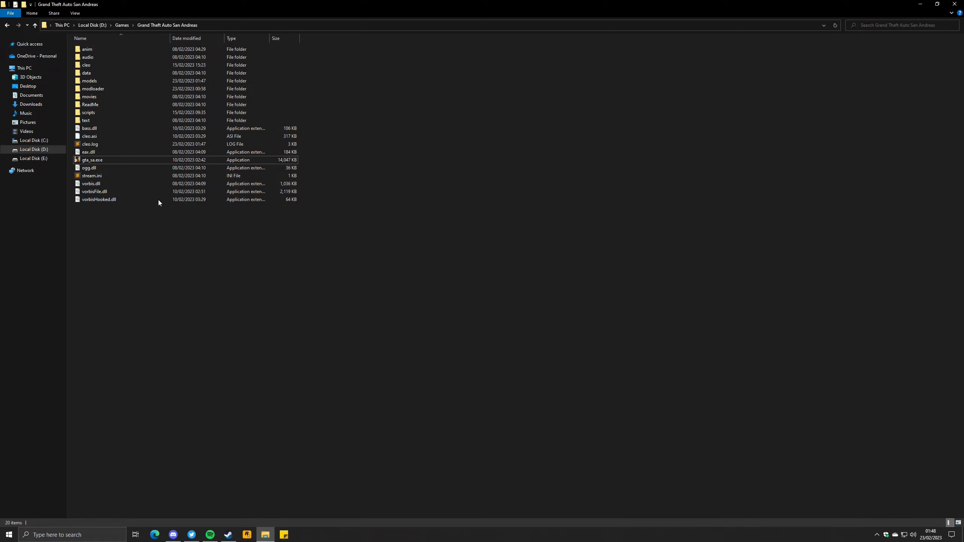
pyautogui.doubleClick(137, 160)
pyautogui.click(114, 184)
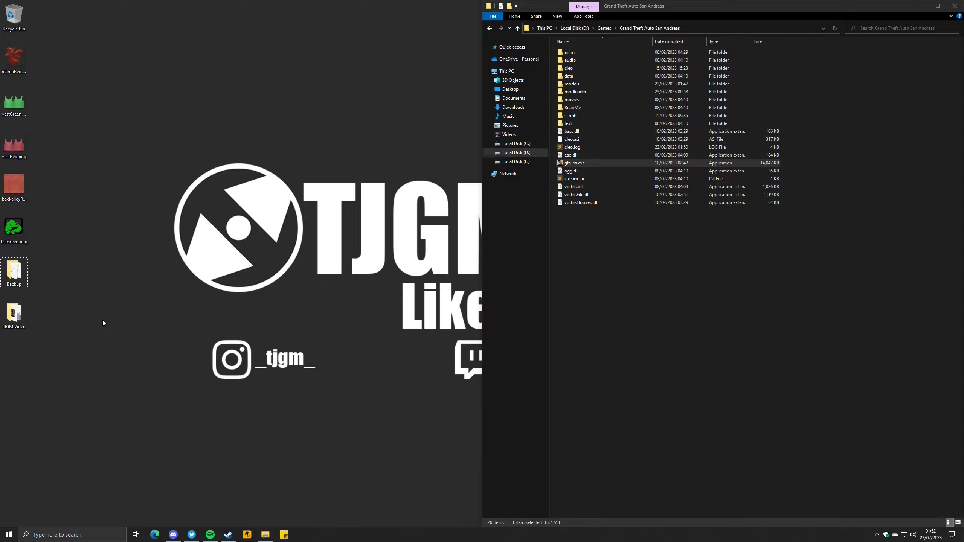
# Restore gta3.img, hud.txd and player.img from the Backup folder into the game's models folder, overwriting the modified files, and launch gta_sa.exe
pyautogui.doubleClick(16, 273)
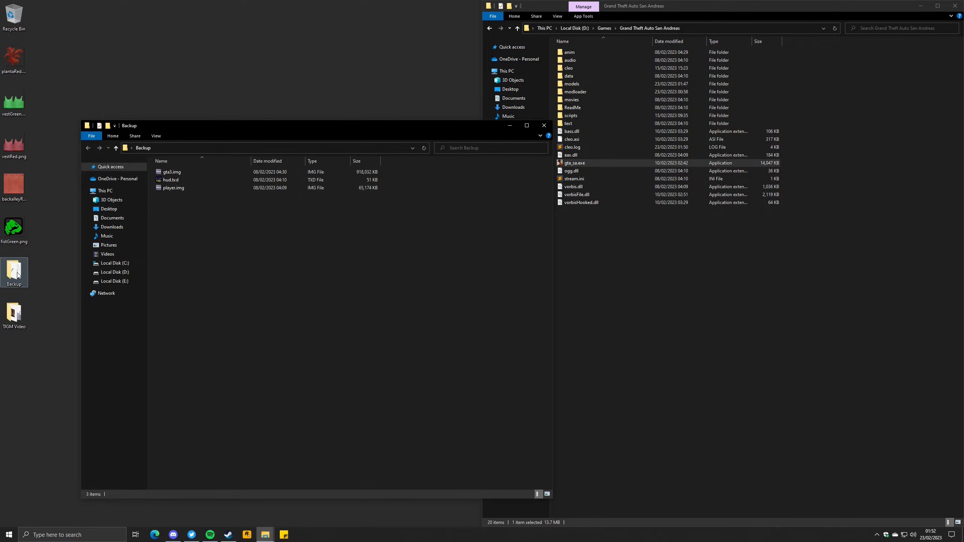
pyautogui.moveTo(280, 254); pyautogui.dragTo(582, 84)
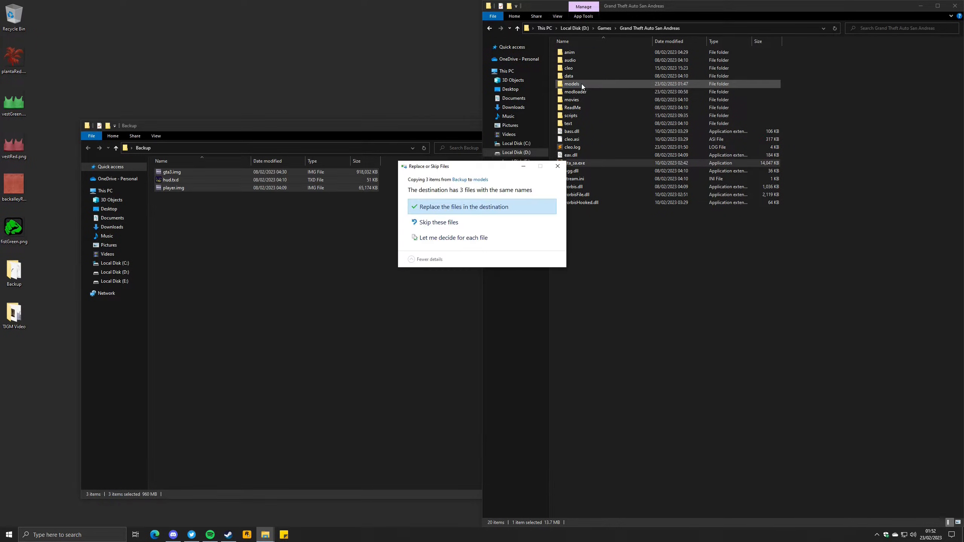
pyautogui.click(457, 211)
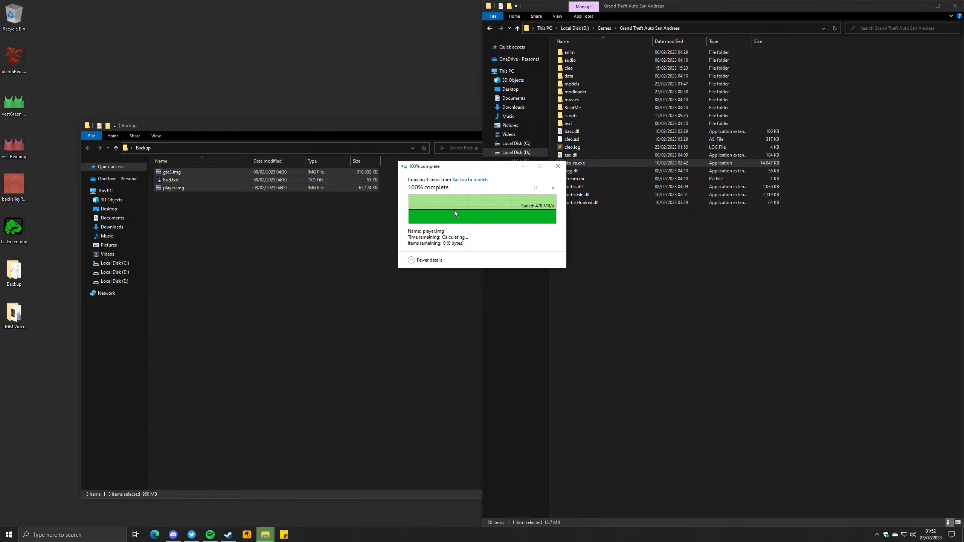
pyautogui.click(454, 211)
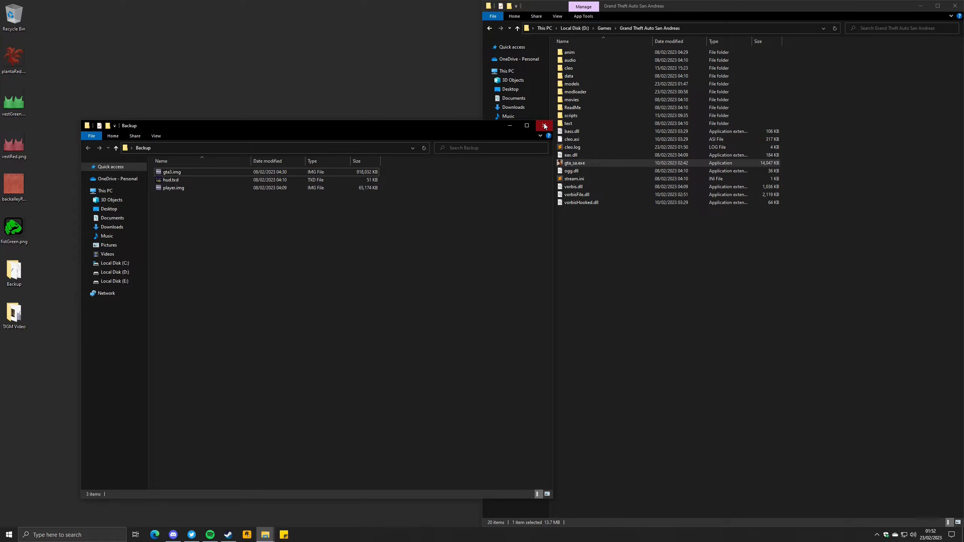
pyautogui.click(544, 126)
pyautogui.doubleClick(589, 166)
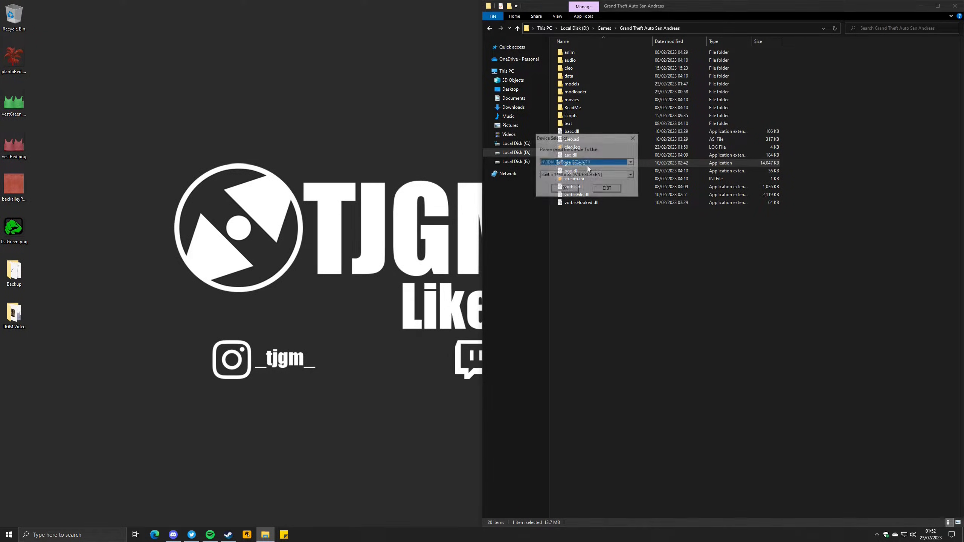
pyautogui.click(567, 190)
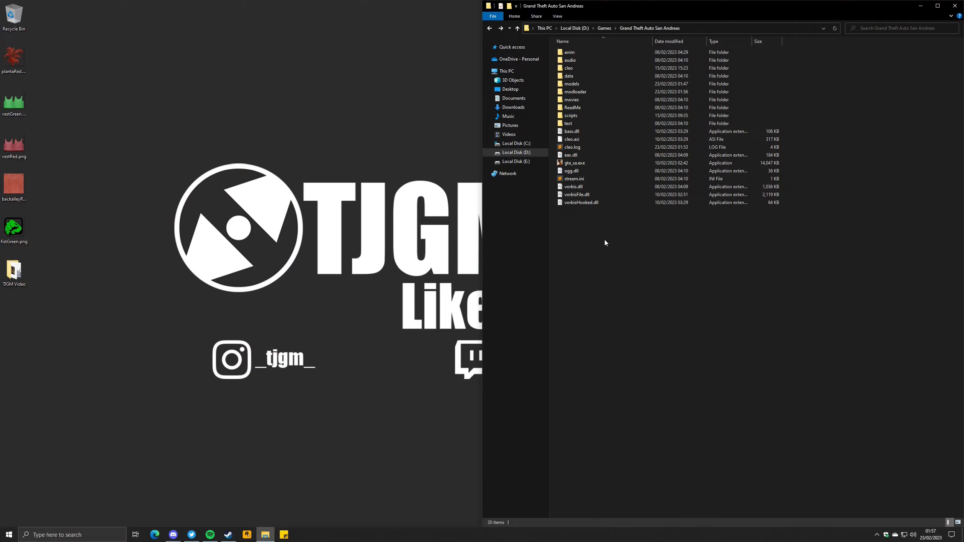
# Copy the TJGM Video folder from the desktop into the game's modloader folder and launch gta_sa.exe
pyautogui.click(581, 93)
pyautogui.doubleClick(581, 93)
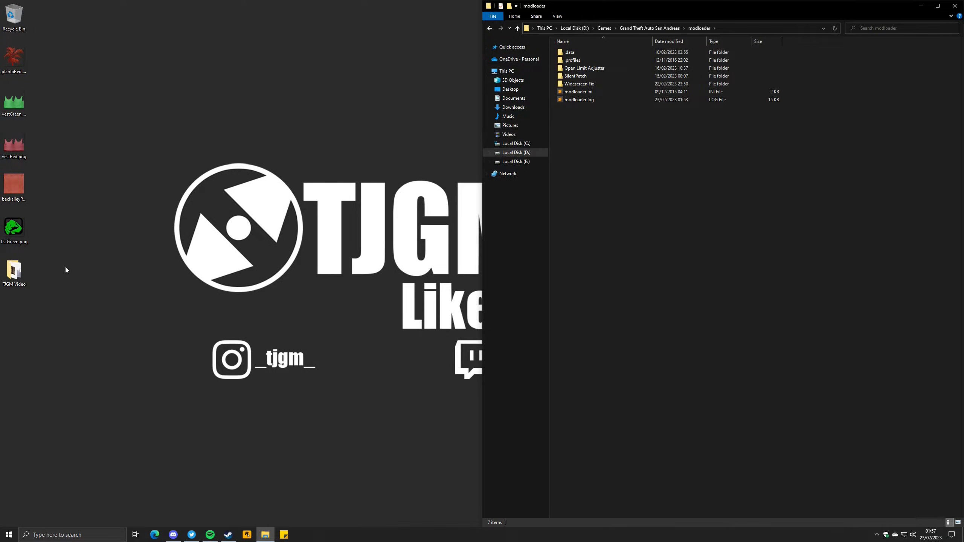
pyautogui.moveTo(15, 274); pyautogui.dragTo(601, 159)
pyautogui.click(602, 158)
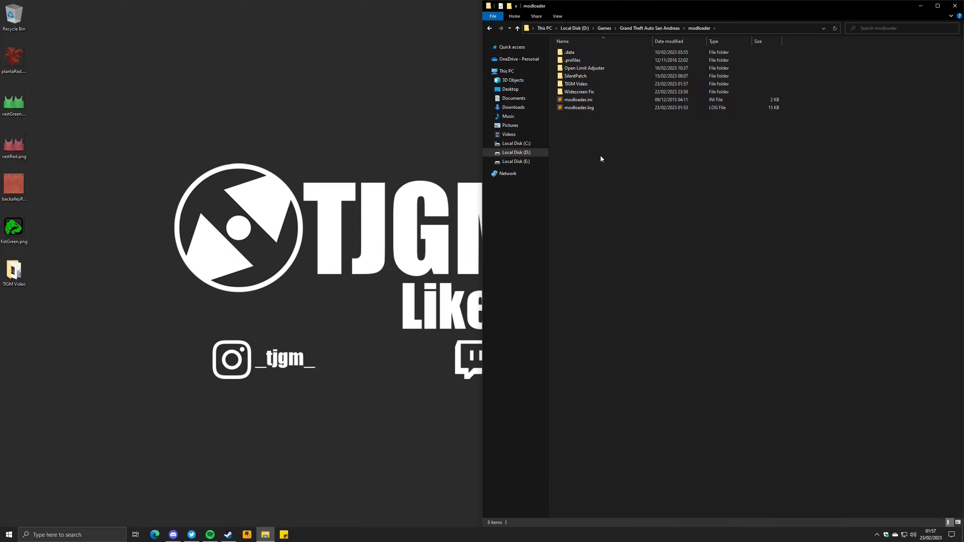
pyautogui.click(634, 29)
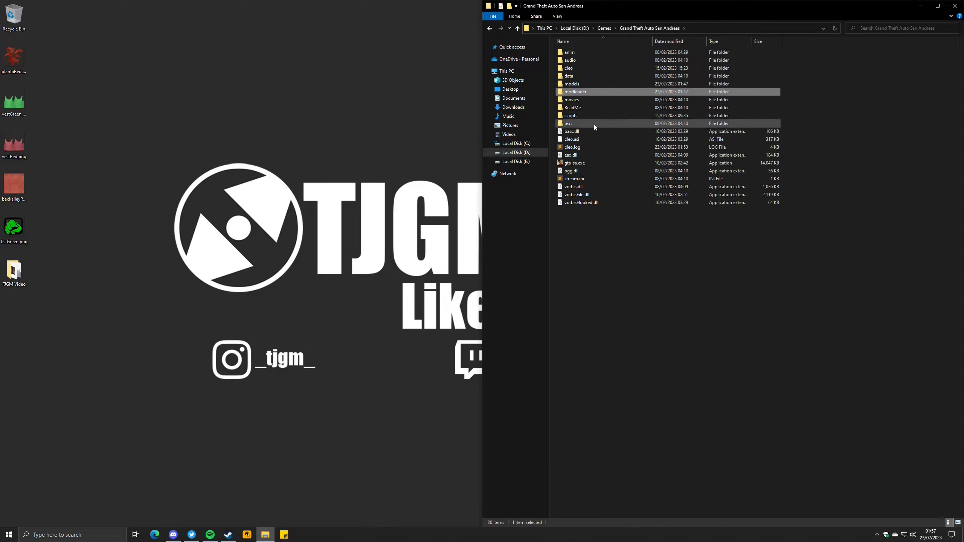
pyautogui.doubleClick(594, 163)
pyautogui.click(576, 187)
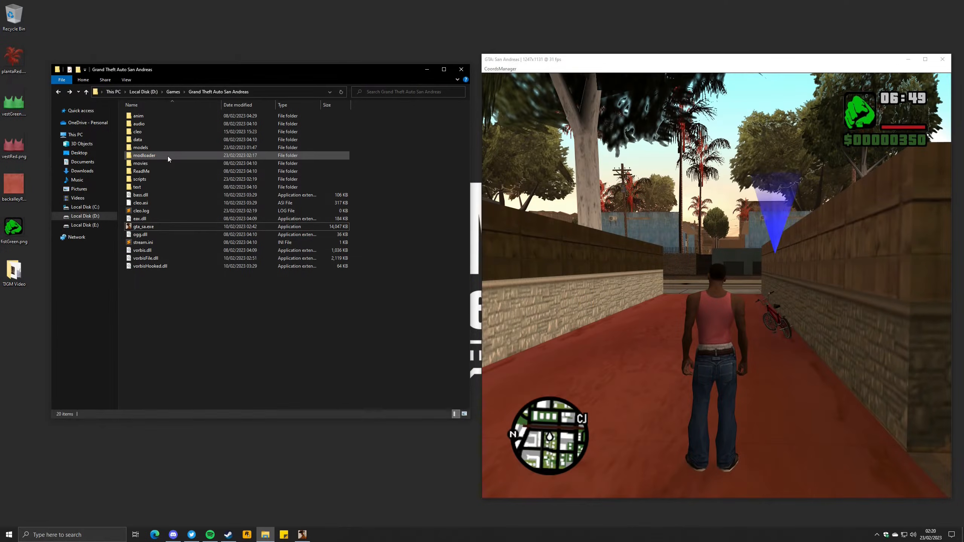
# Delete vest.txd from the TJGM Video folder inside modloader while the game runs, and undo the deletion
pyautogui.doubleClick(228, 178)
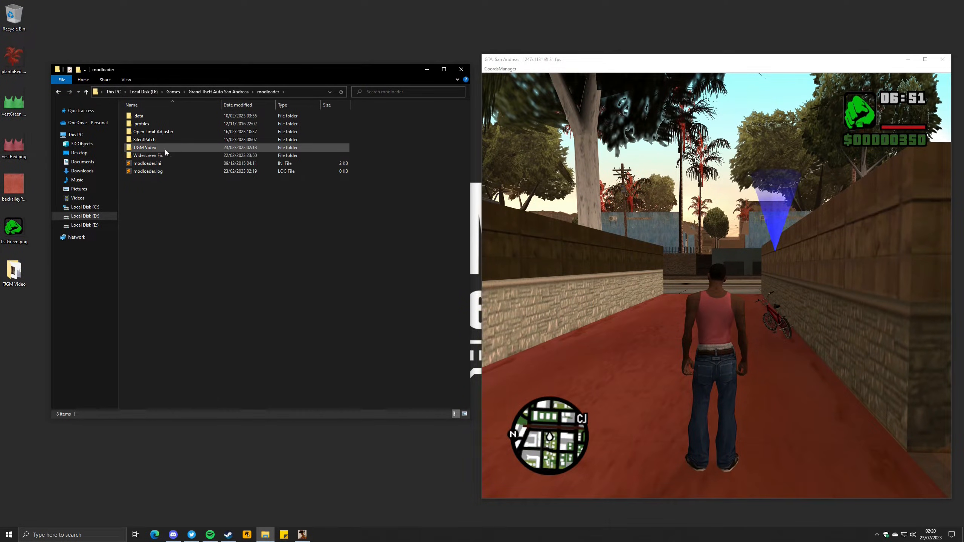
pyautogui.doubleClick(163, 148)
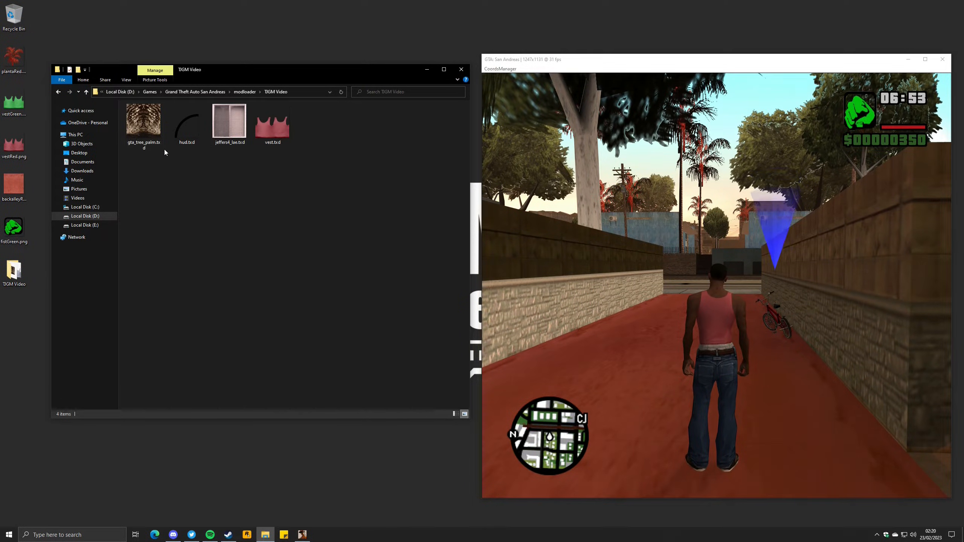
pyautogui.click(272, 135)
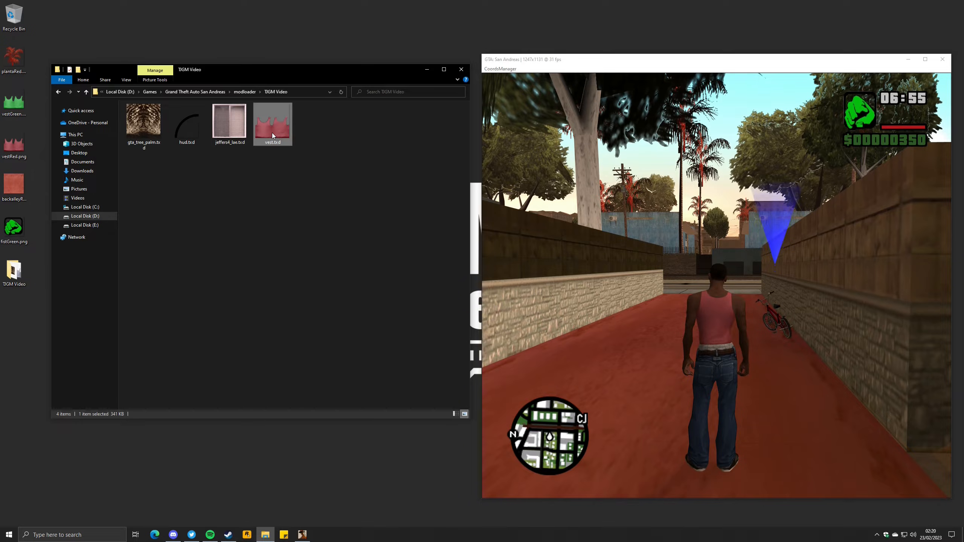
pyautogui.rightClick(271, 131)
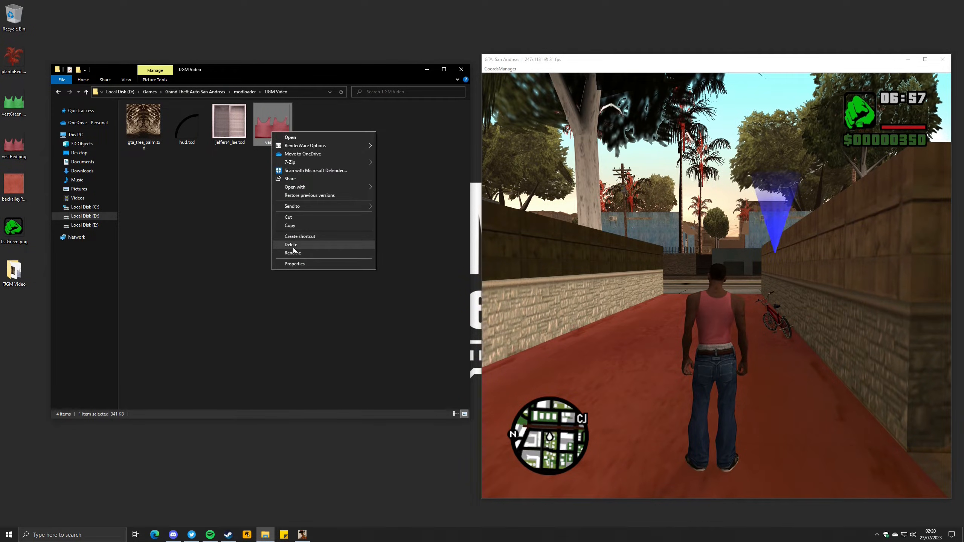
pyautogui.click(292, 245)
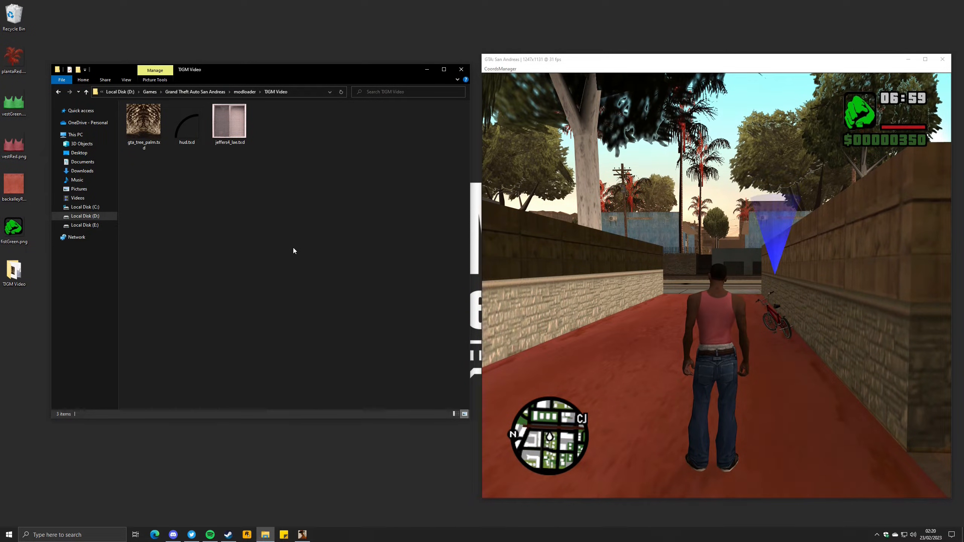
pyautogui.rightClick(311, 259)
pyautogui.click(335, 327)
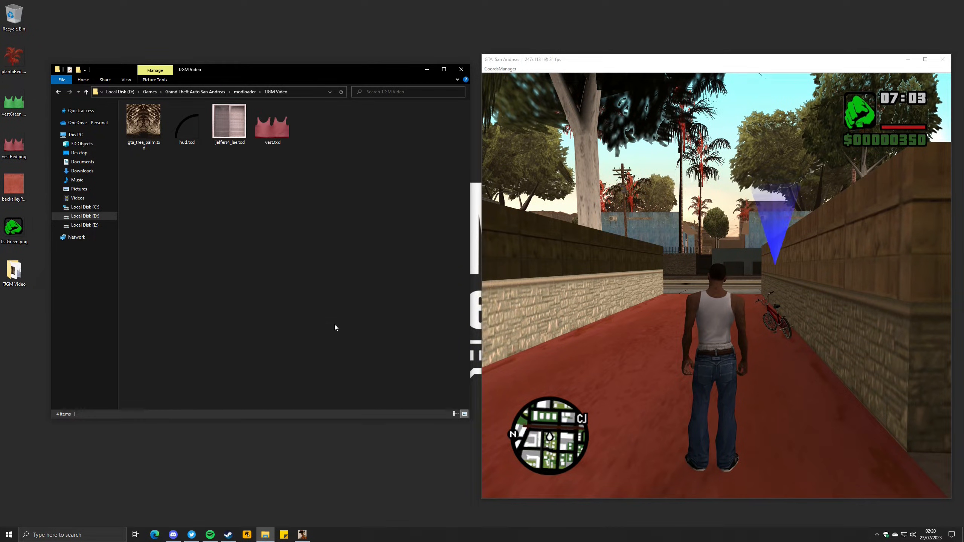
# Delete vest.txd a second time from the TJGM Video folder and restore it by undoing the deletion
pyautogui.rightClick(277, 128)
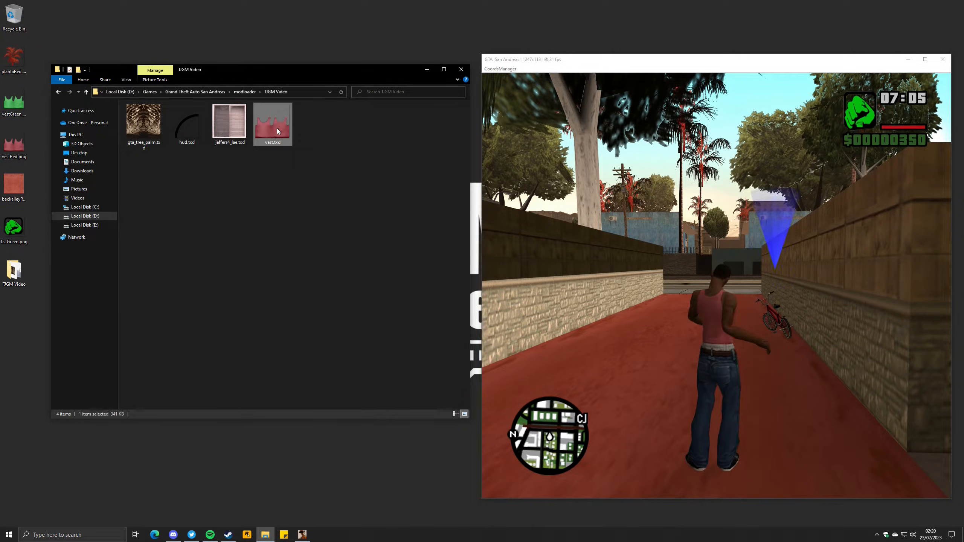
pyautogui.click(296, 243)
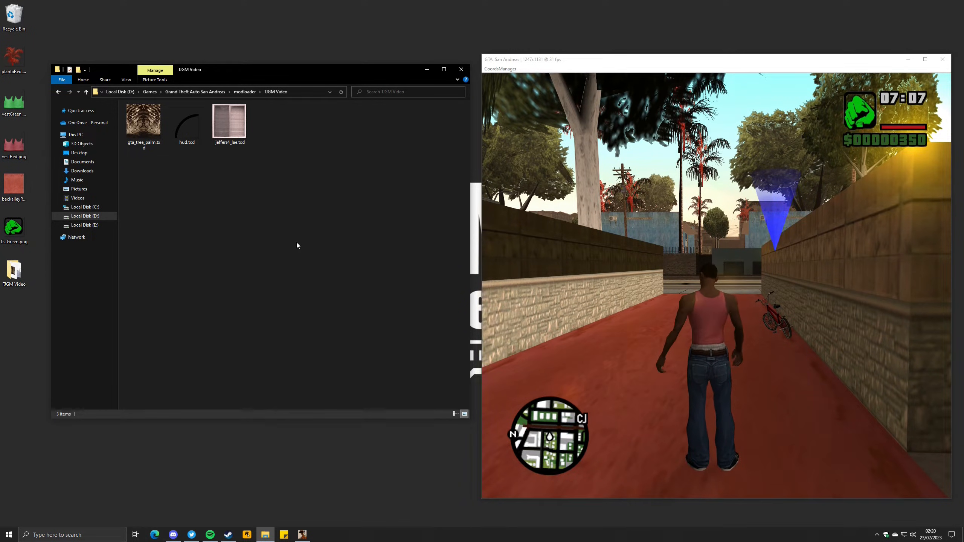
pyautogui.rightClick(291, 220)
pyautogui.click(311, 284)
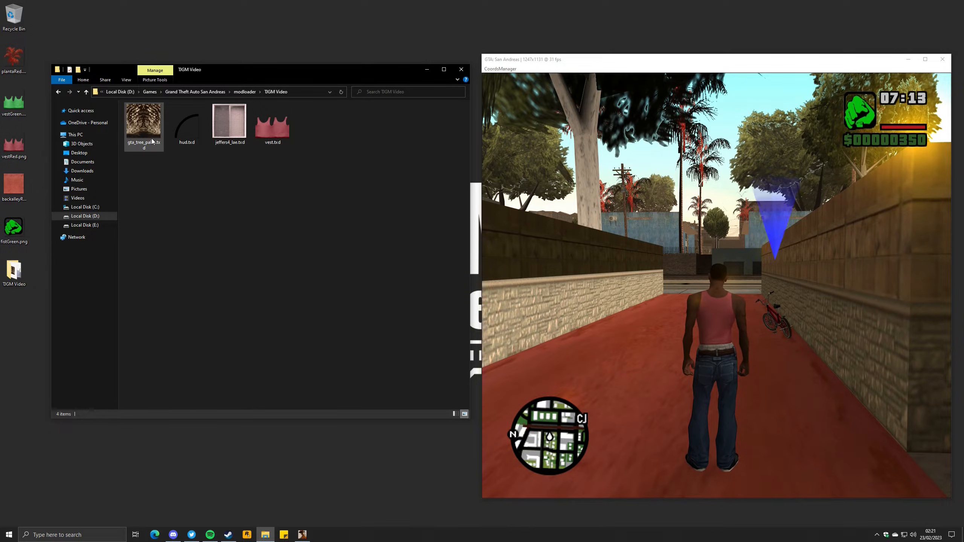
# Delete jeffers4_lae.txd from the TJGM Video folder to test the alley ground texture, and undo the deletion
pyautogui.rightClick(224, 130)
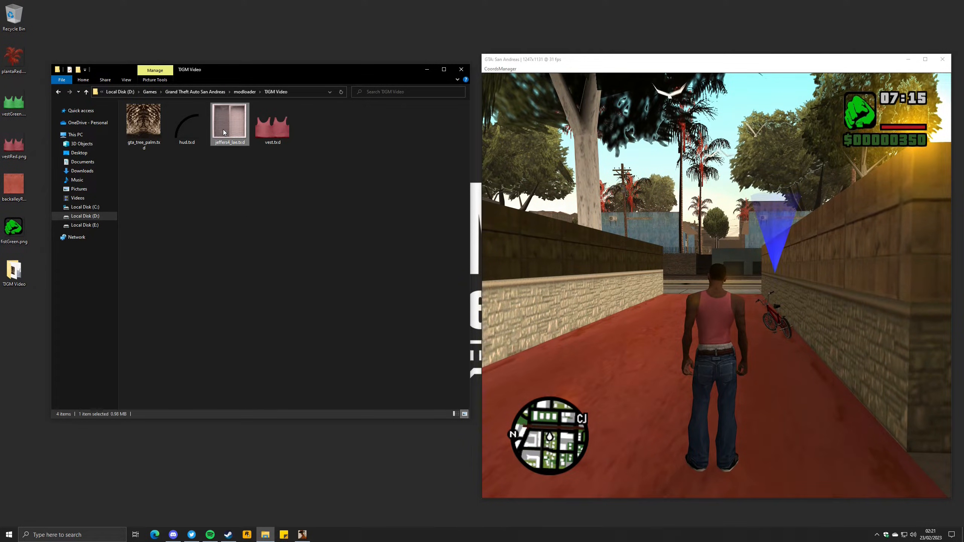
pyautogui.click(245, 242)
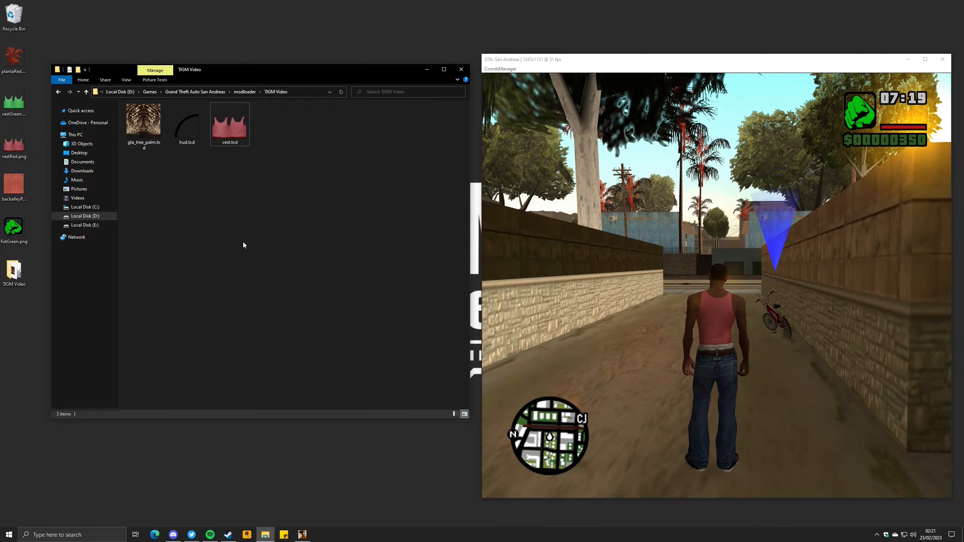
pyautogui.rightClick(235, 194)
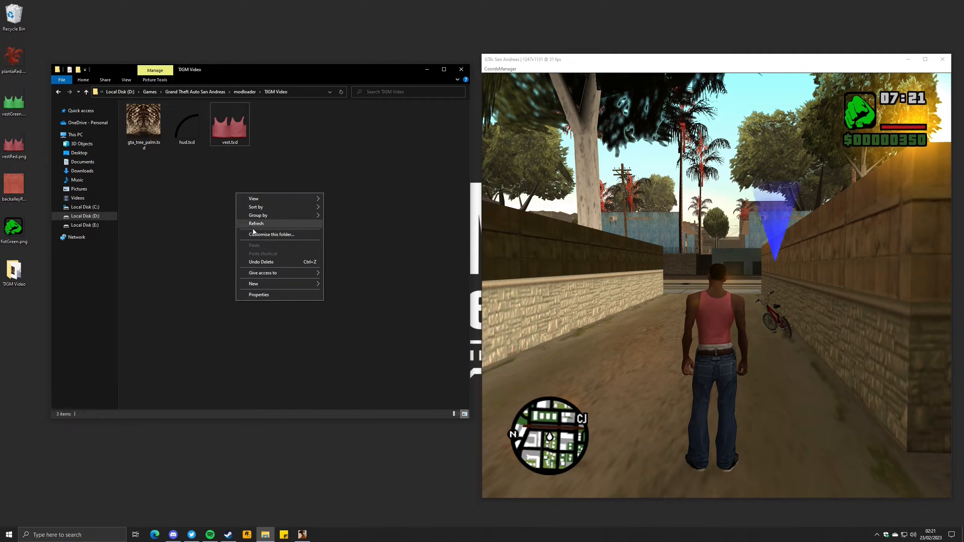
pyautogui.click(264, 262)
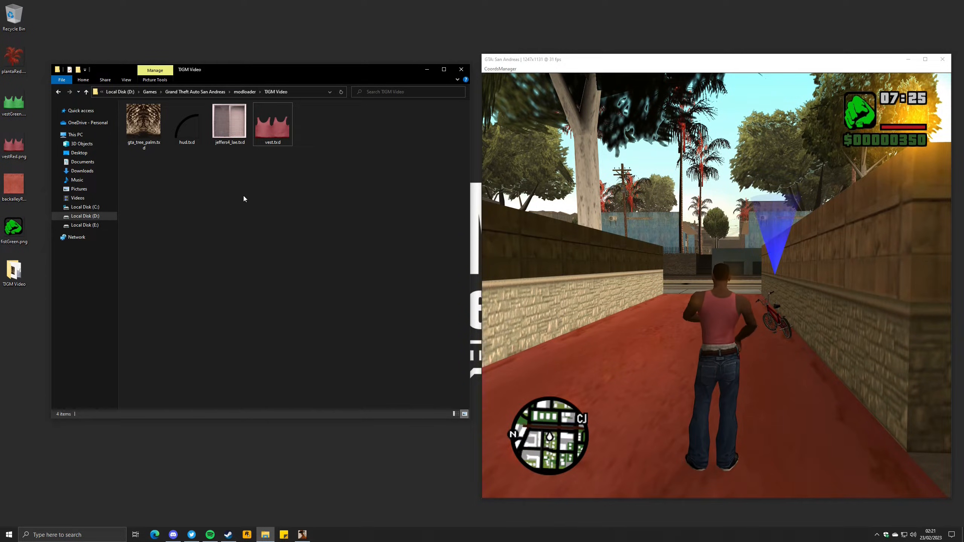
# Delete gta_tree_palm.txd from the TJGM Video folder to test the palm tree texture, and undo the deletion
pyautogui.rightClick(153, 128)
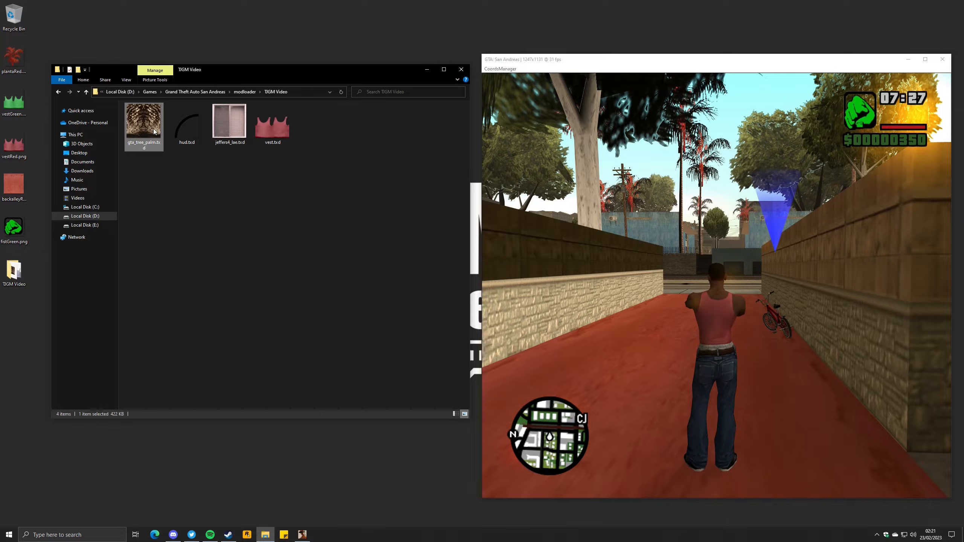
pyautogui.click(177, 241)
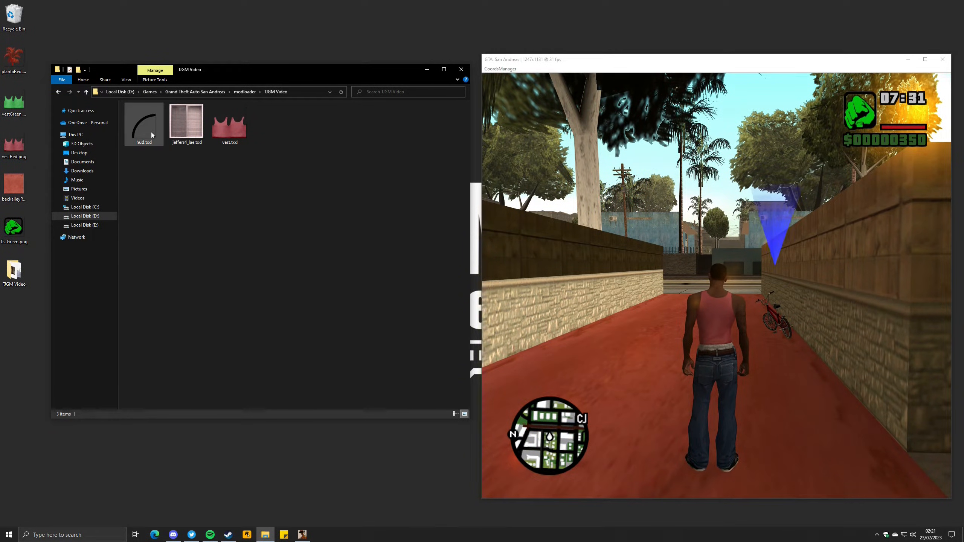
pyautogui.rightClick(157, 167)
pyautogui.click(180, 235)
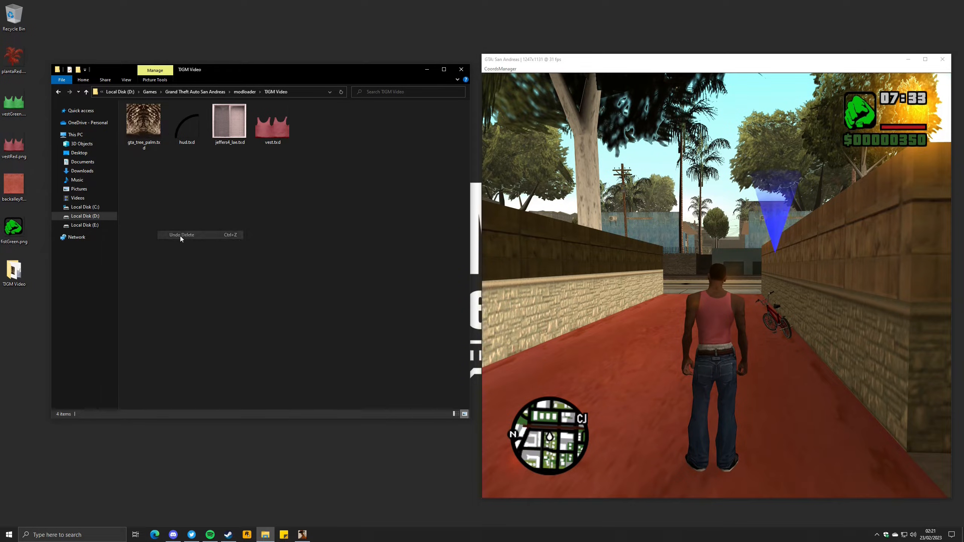
# Delete jeffers4_lae.txd and vest.txd together from the TJGM Video folder, and undo the deletion
pyautogui.moveTo(288, 196); pyautogui.dragTo(210, 103)
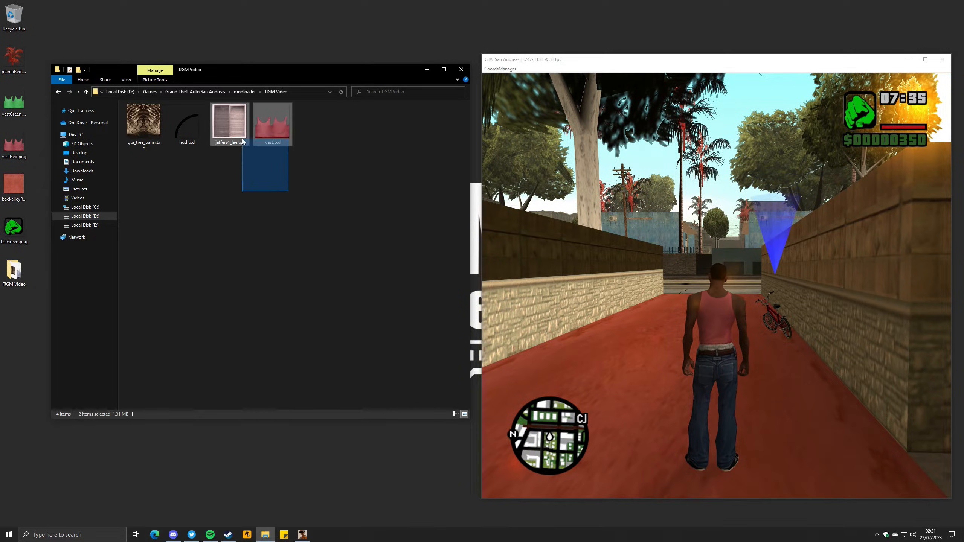
pyautogui.rightClick(235, 131)
pyautogui.click(263, 227)
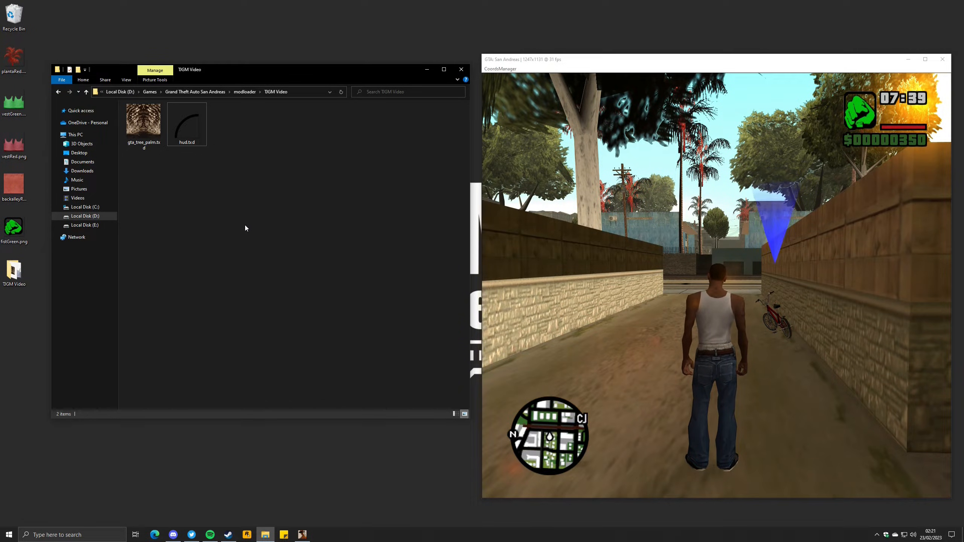
pyautogui.rightClick(244, 225)
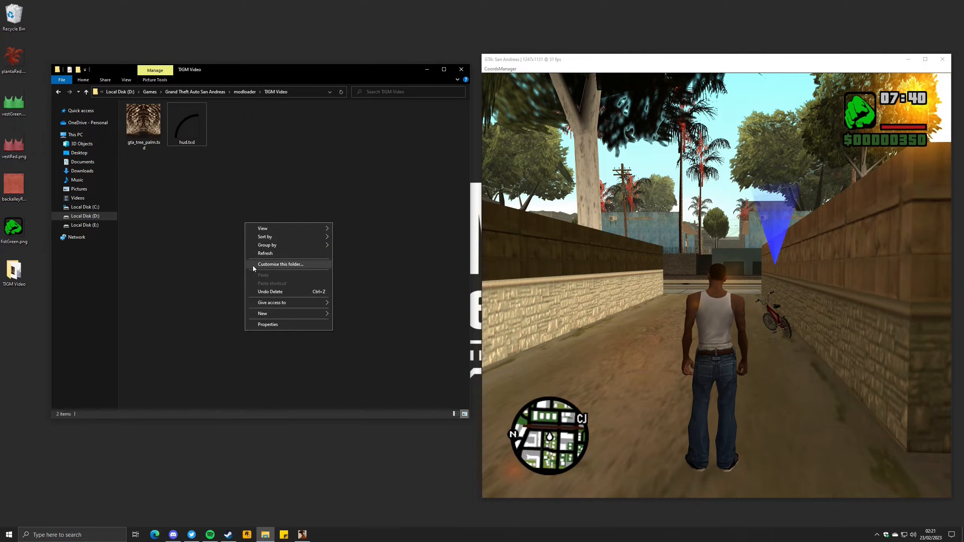
pyautogui.click(264, 293)
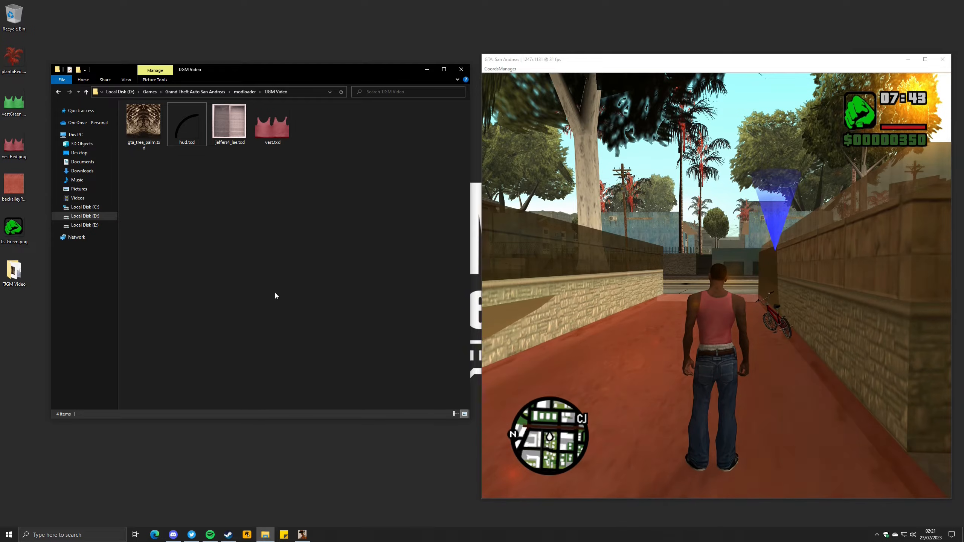
pyautogui.moveTo(294, 233); pyautogui.dragTo(229, 131)
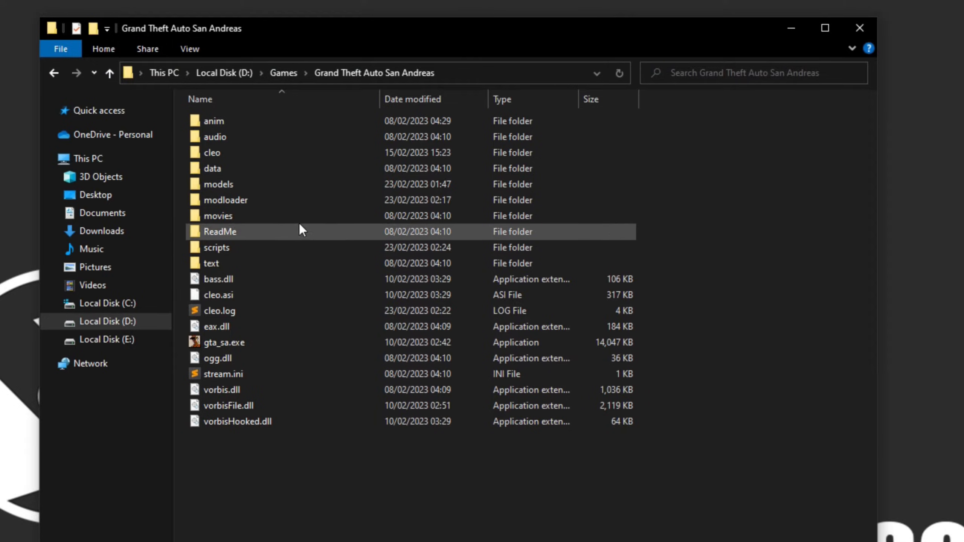
# Create a new folder named Green Texture inside the game's modloader folder
pyautogui.doubleClick(295, 205)
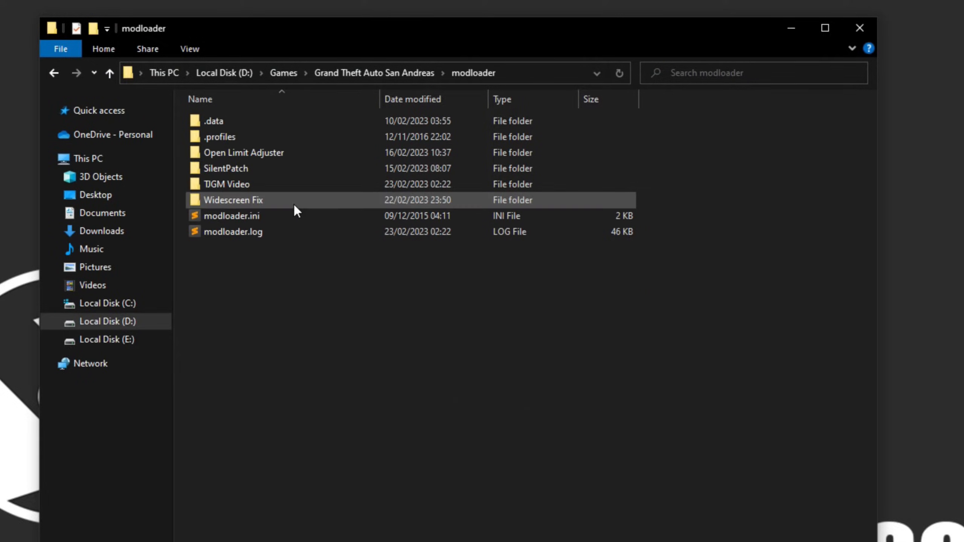
pyautogui.rightClick(293, 293)
pyautogui.moveTo(354, 458)
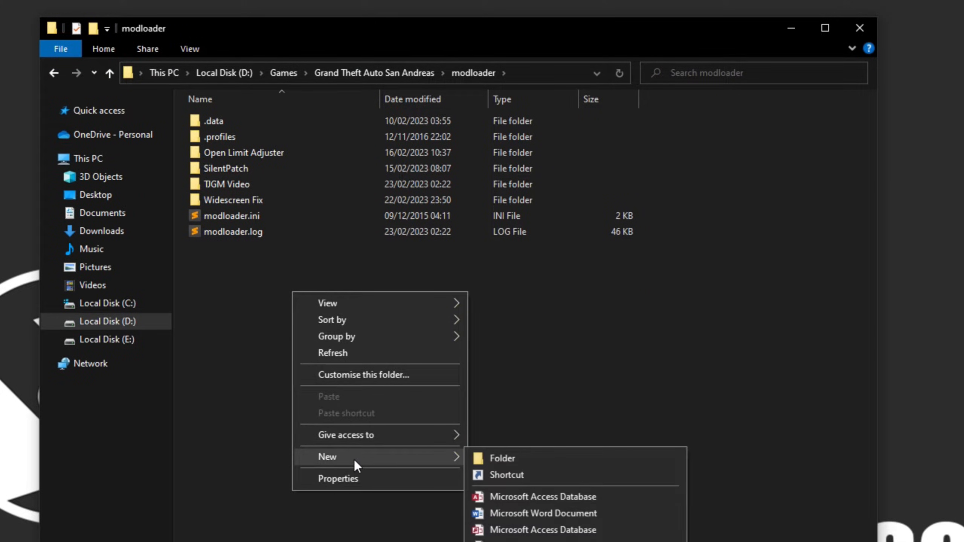
pyautogui.click(518, 458)
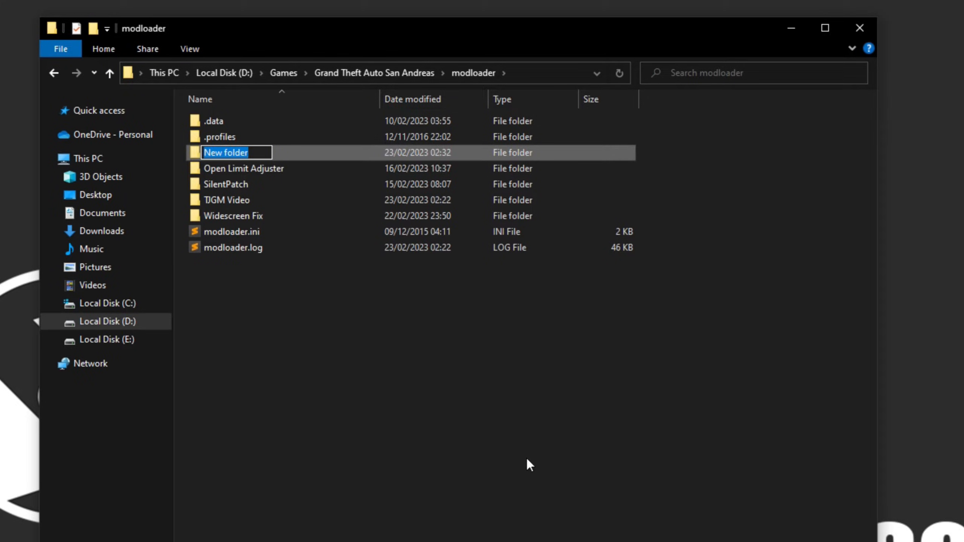
pyautogui.write('Green Te')
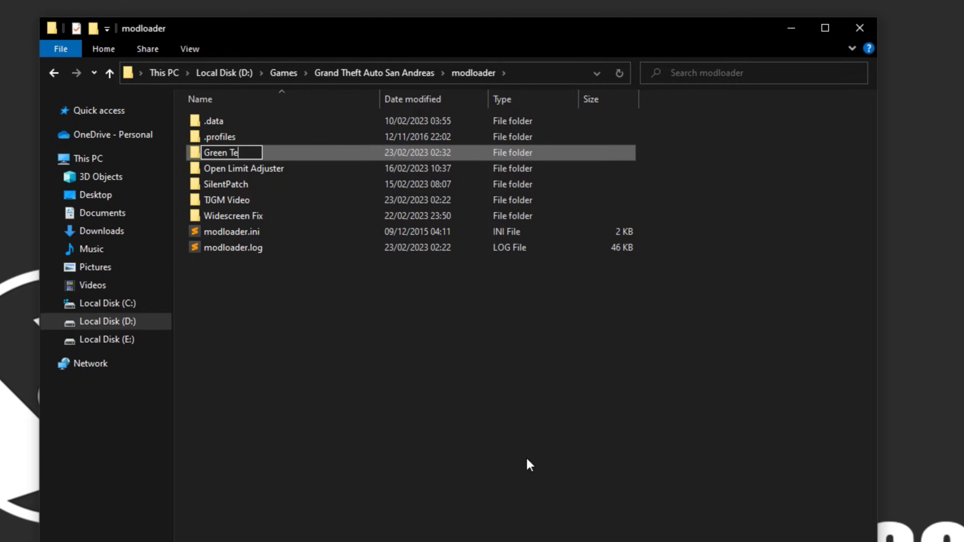
pyautogui.write('xture')
pyautogui.press('Return')
pyautogui.click(528, 460)
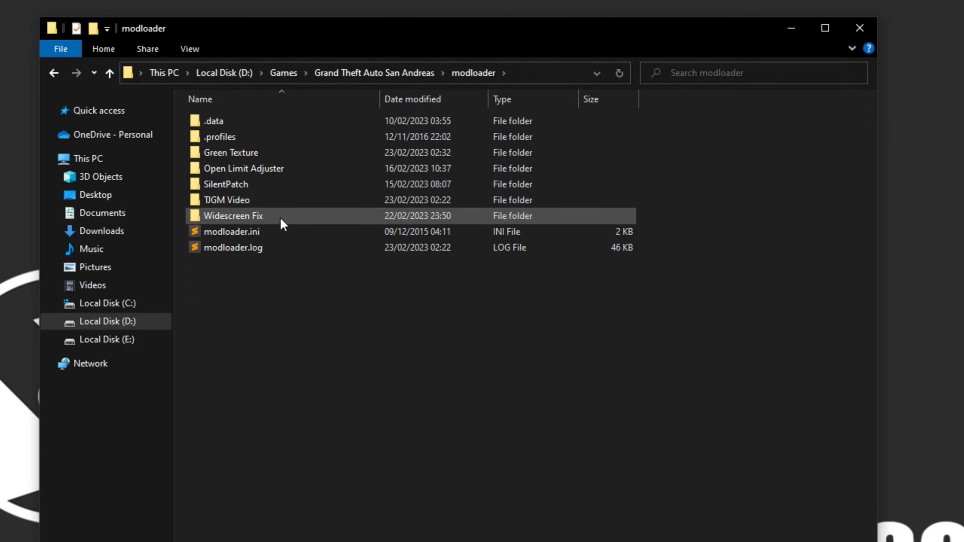
# Copy vest.txd from the TJGM Video folder into the Green Texture folder
pyautogui.doubleClick(288, 206)
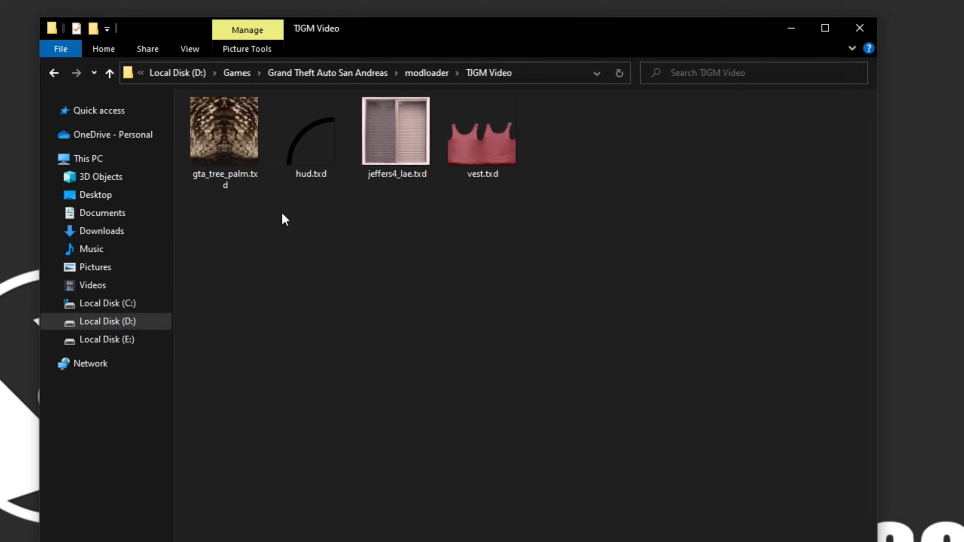
pyautogui.rightClick(480, 148)
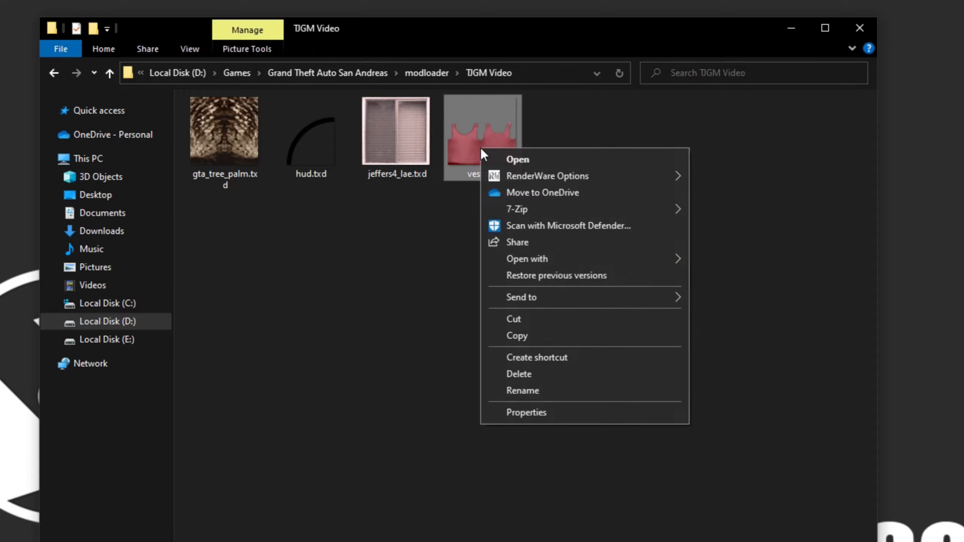
pyautogui.click(533, 339)
pyautogui.click(346, 258)
pyautogui.press('BackSpace')
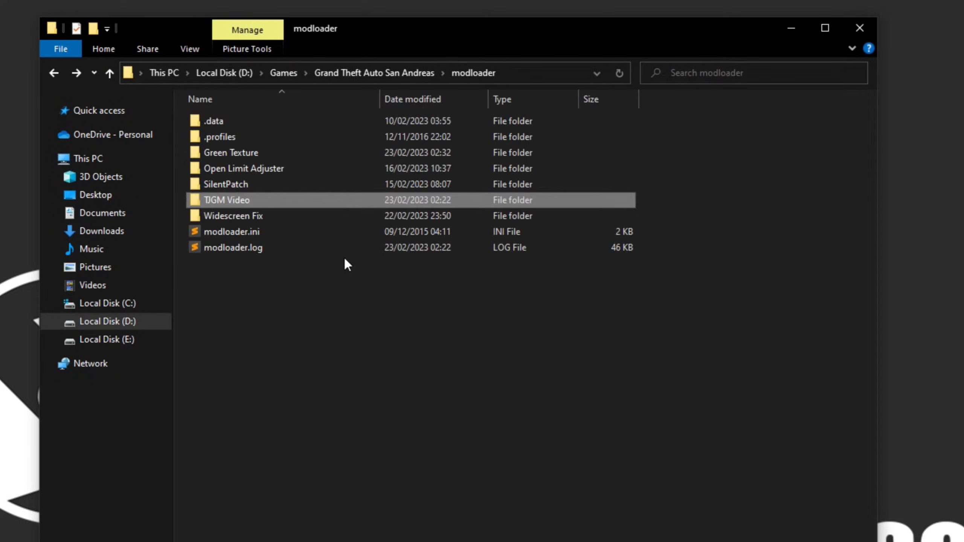
pyautogui.doubleClick(252, 152)
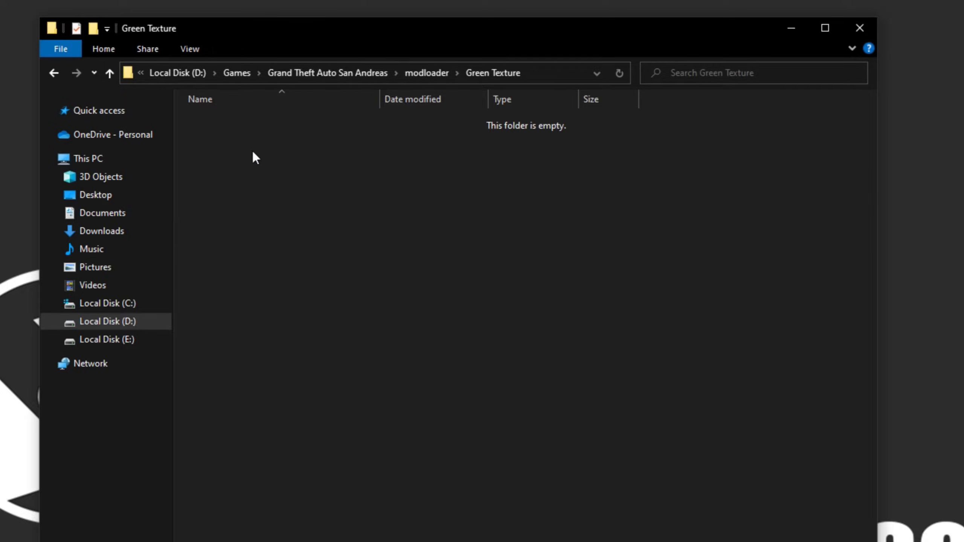
pyautogui.rightClick(257, 171)
pyautogui.click(308, 274)
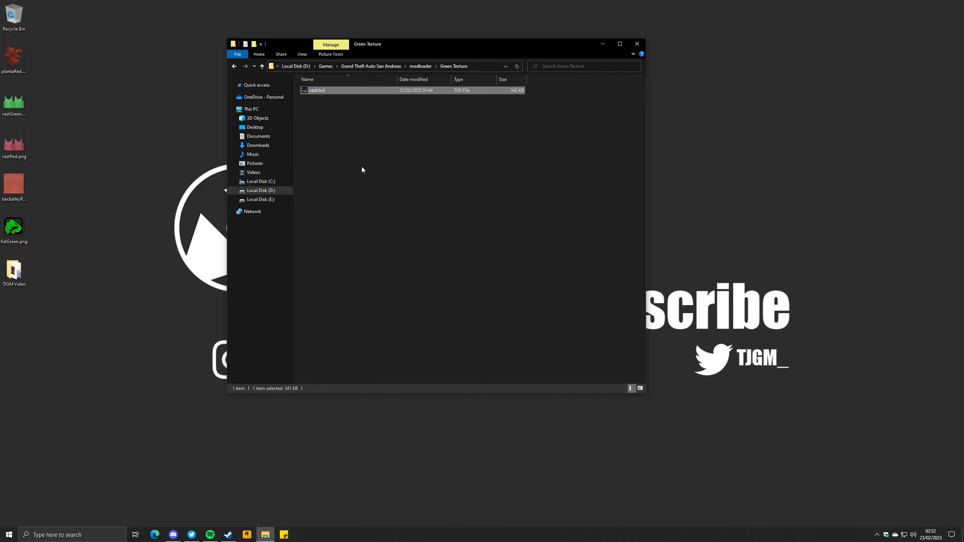
# Replace the vest texture in the Green Texture folder's vest.txd with vestGreen.png in Magic.TXD, and save the file
pyautogui.doubleClick(337, 91)
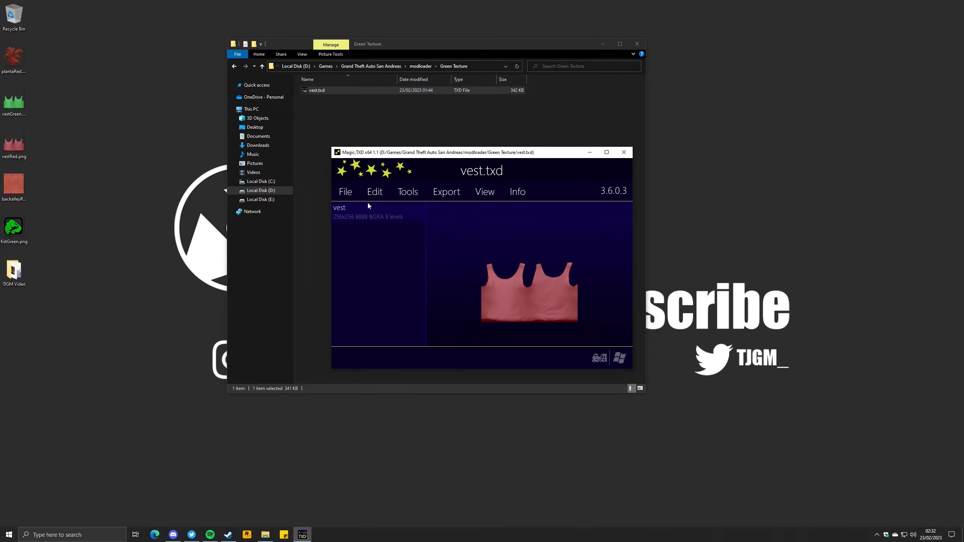
pyautogui.click(369, 196)
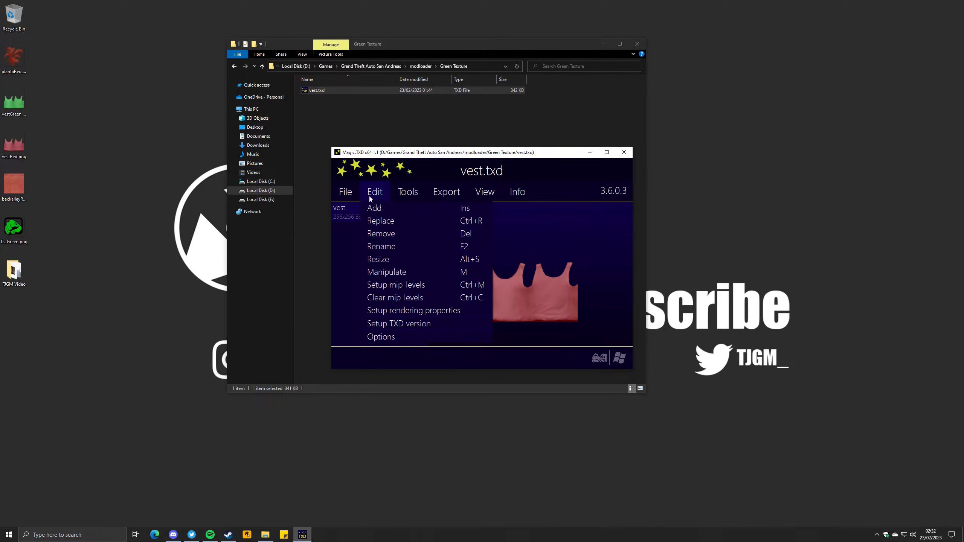
pyautogui.click(398, 222)
pyautogui.click(587, 231)
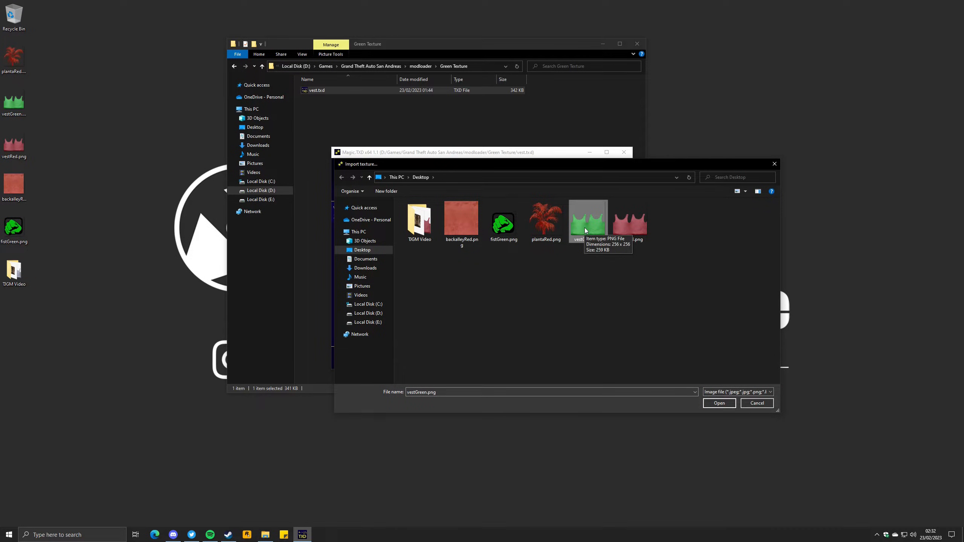
pyautogui.click(718, 405)
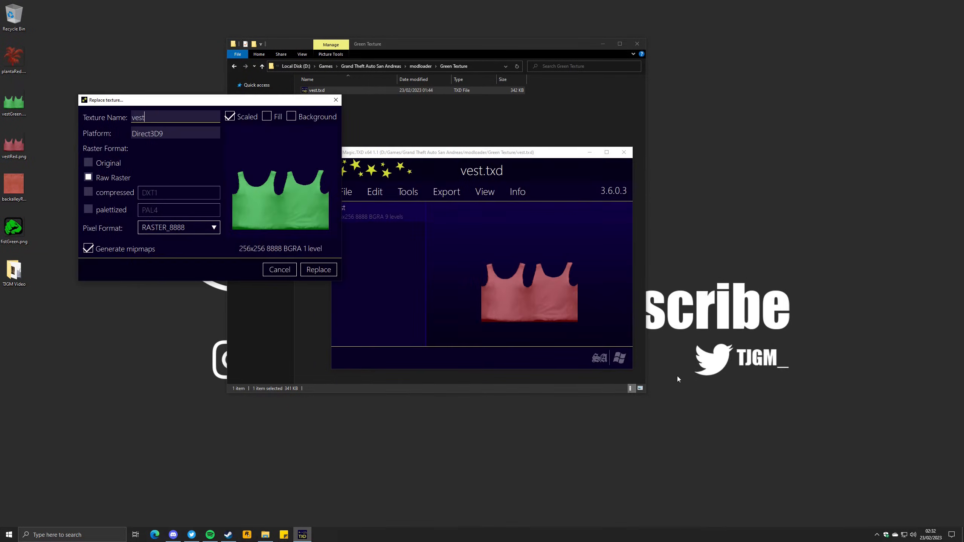
pyautogui.click(322, 271)
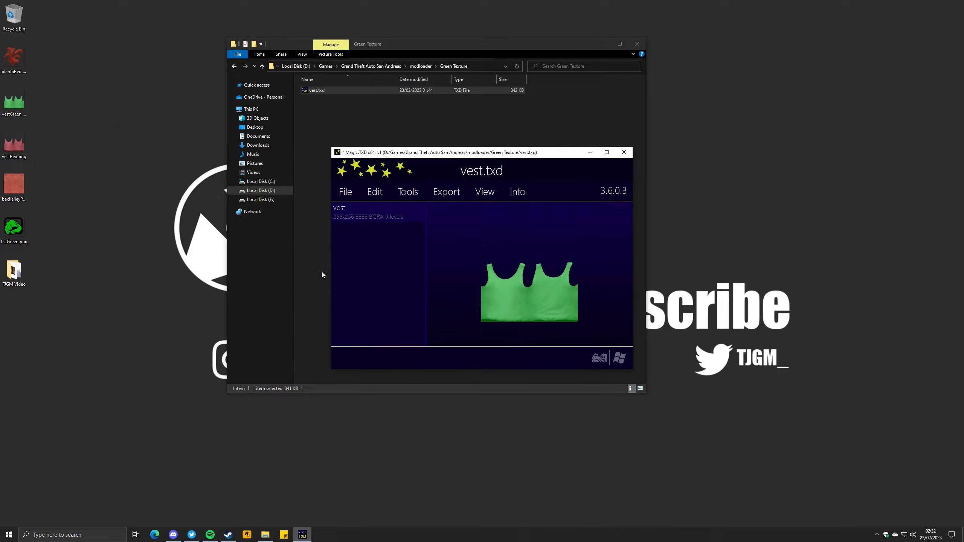
pyautogui.click(345, 193)
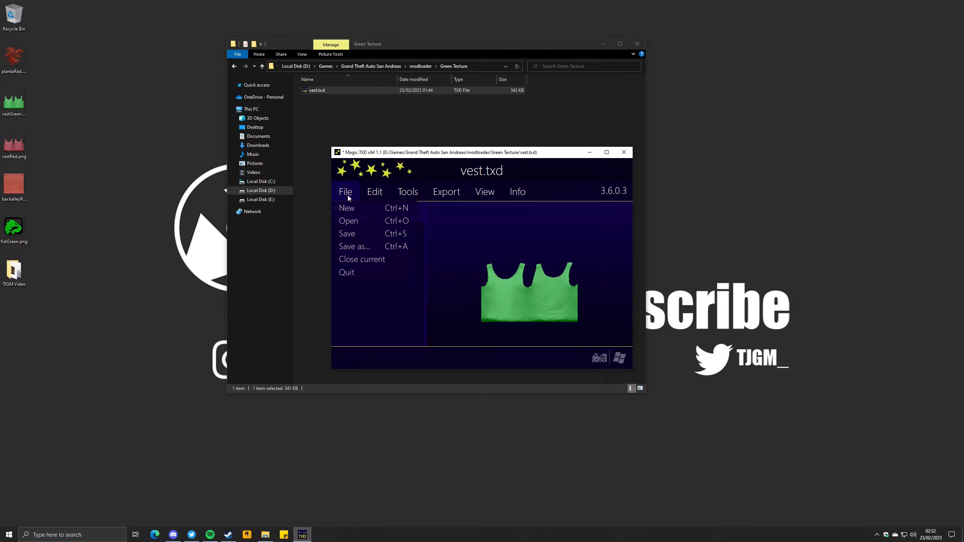
pyautogui.click(347, 233)
pyautogui.click(623, 153)
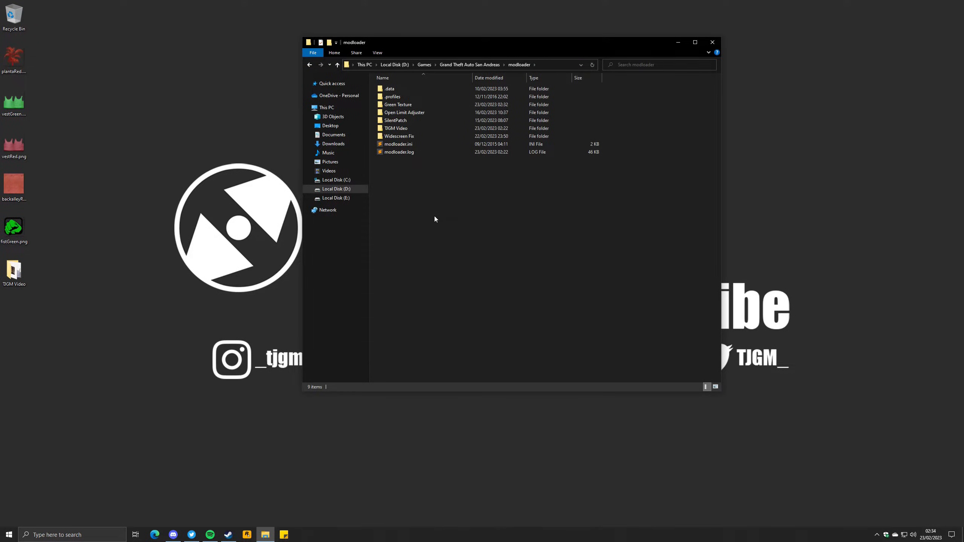
# Add the line Green Texture=51 to the Profiles.Default.Priority section of modloader.ini in Sublime Text, and save the file
pyautogui.click(413, 145)
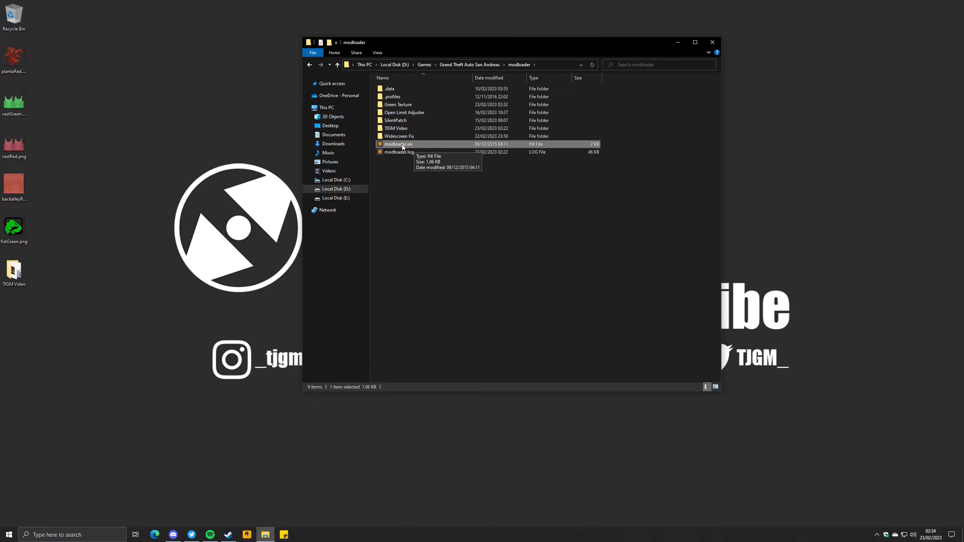
pyautogui.doubleClick(420, 144)
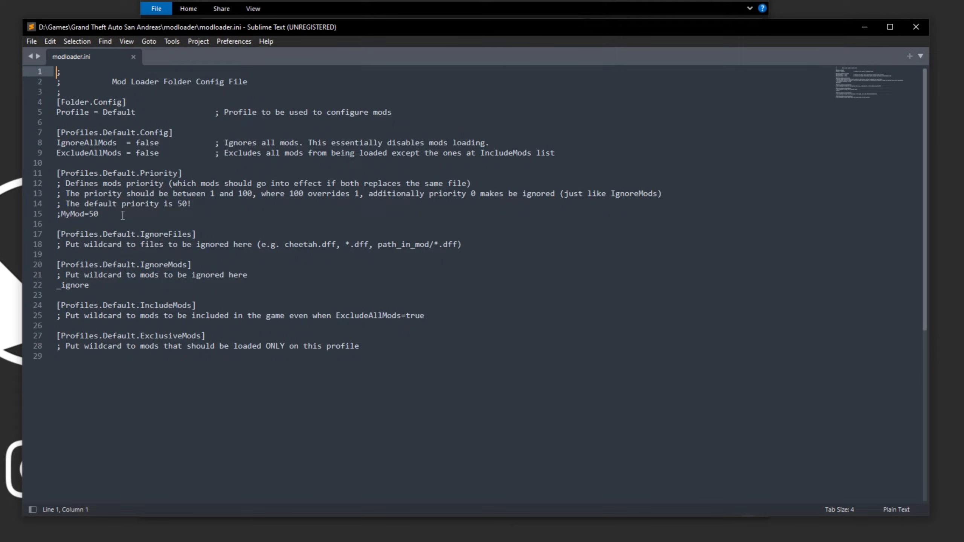
pyautogui.moveTo(194, 174); pyautogui.dragTo(56, 173)
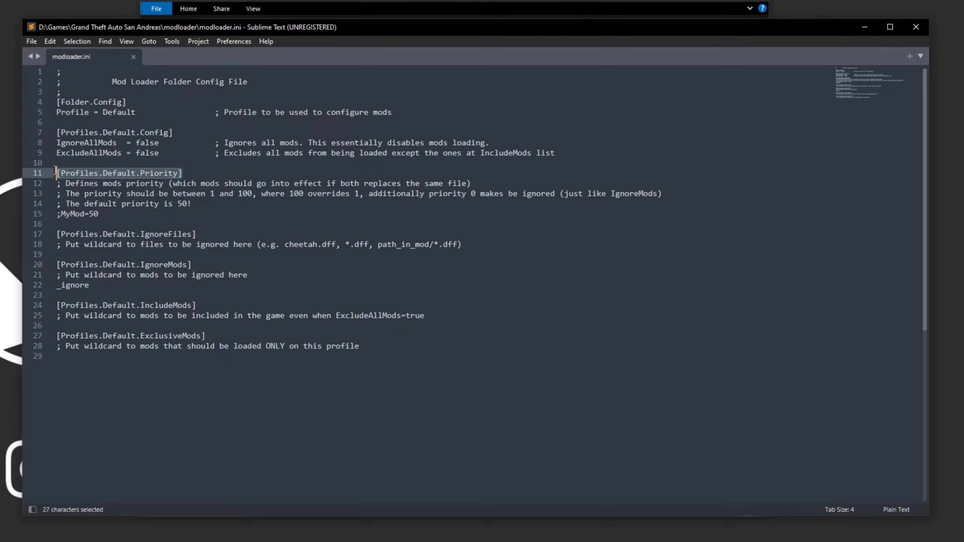
pyautogui.click(106, 215)
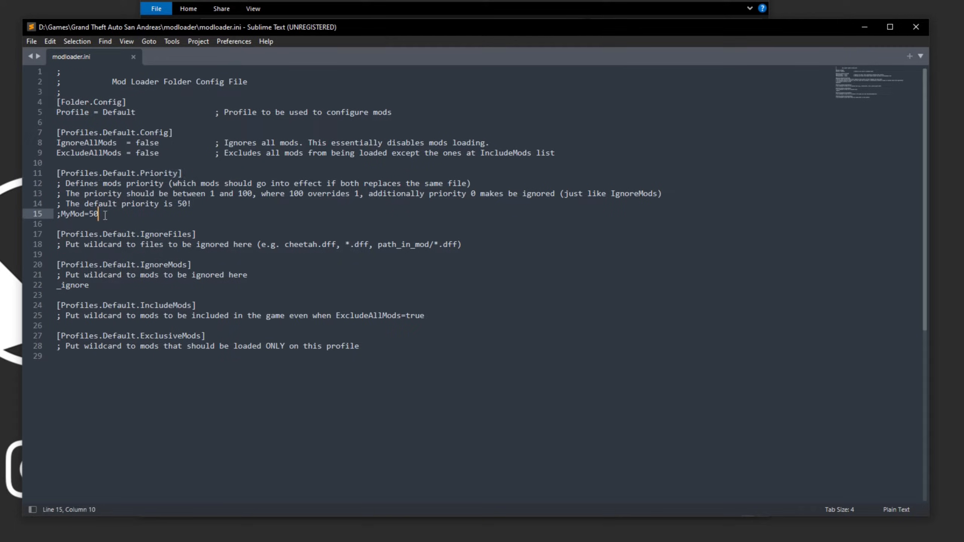
pyautogui.press('Return')
pyautogui.press('Return')
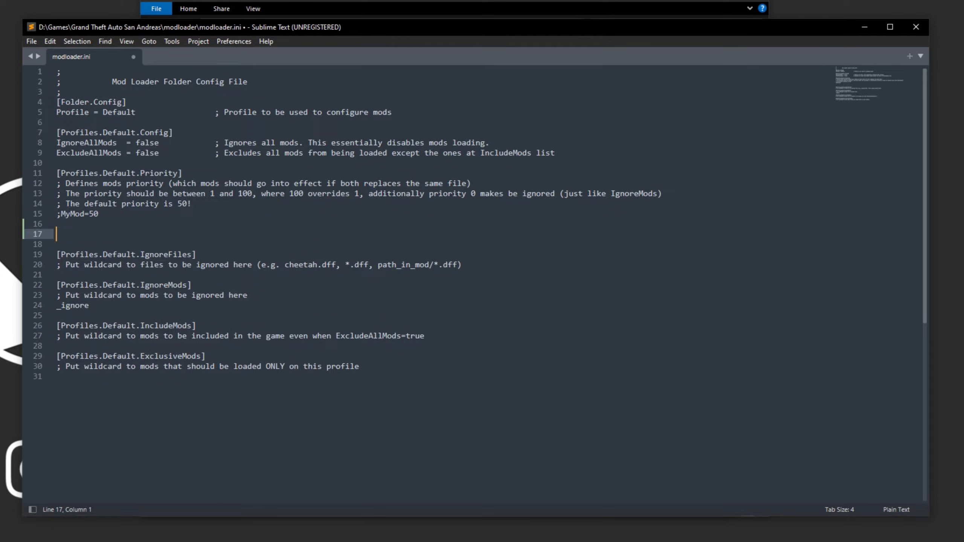
pyautogui.write('Green Texture=51')
pyautogui.click(26, 42)
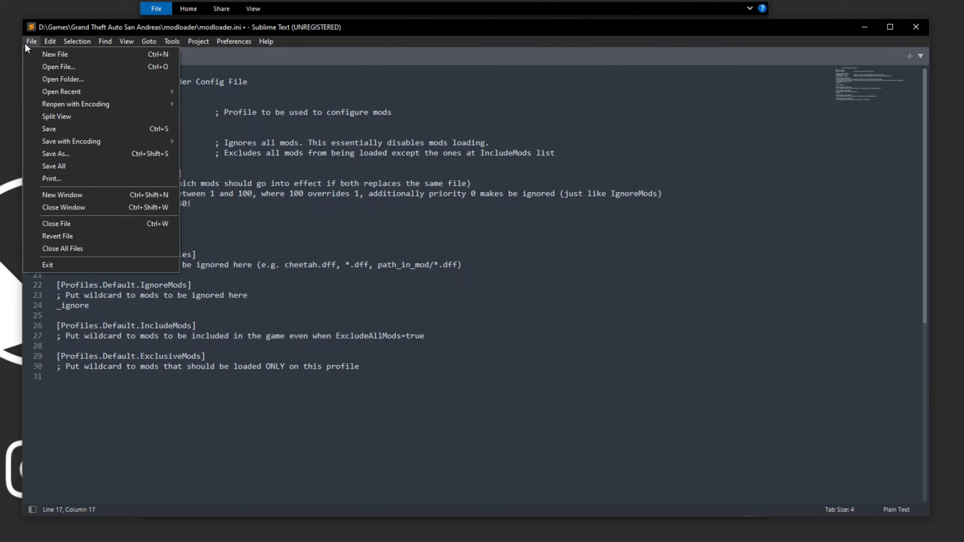
pyautogui.click(64, 129)
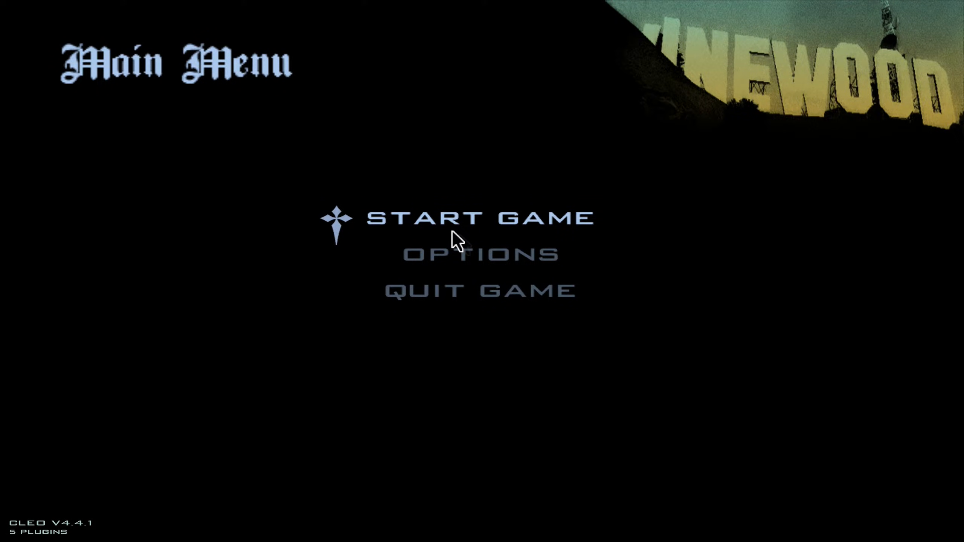
# Start a game in GTA San Andreas to check the vest, and open Mod Loader's list of installed modifications
pyautogui.click(452, 231)
pyautogui.click(338, 199)
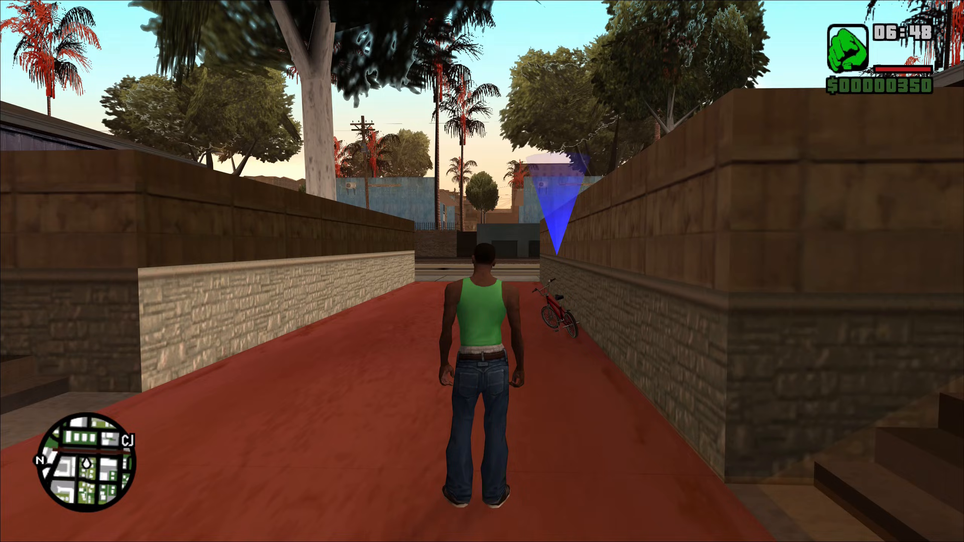
pyautogui.press('Escape')
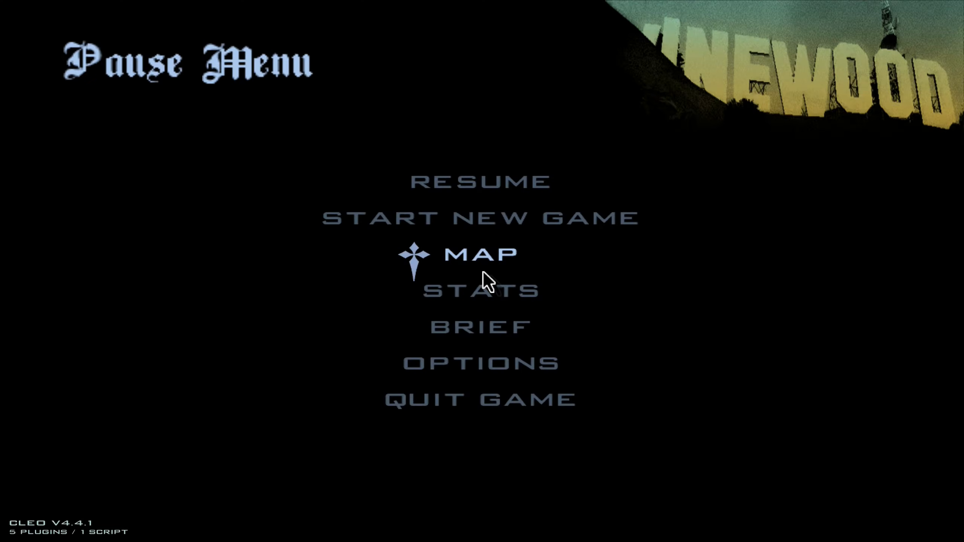
pyautogui.click(475, 369)
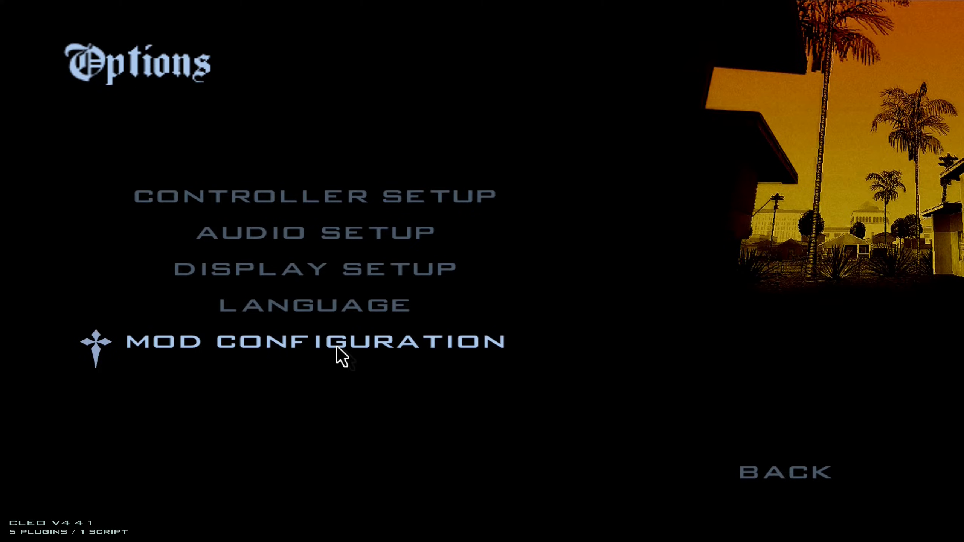
pyautogui.click(314, 346)
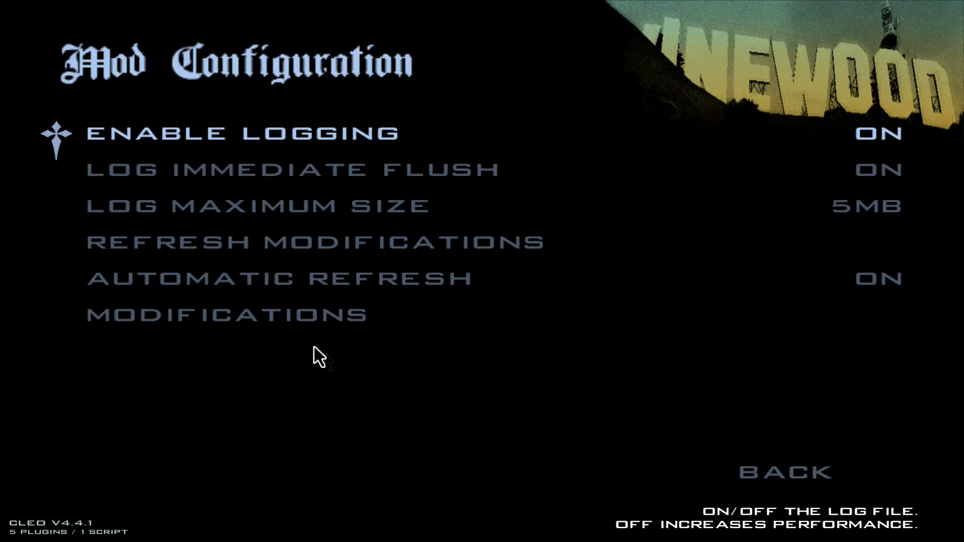
pyautogui.click(254, 315)
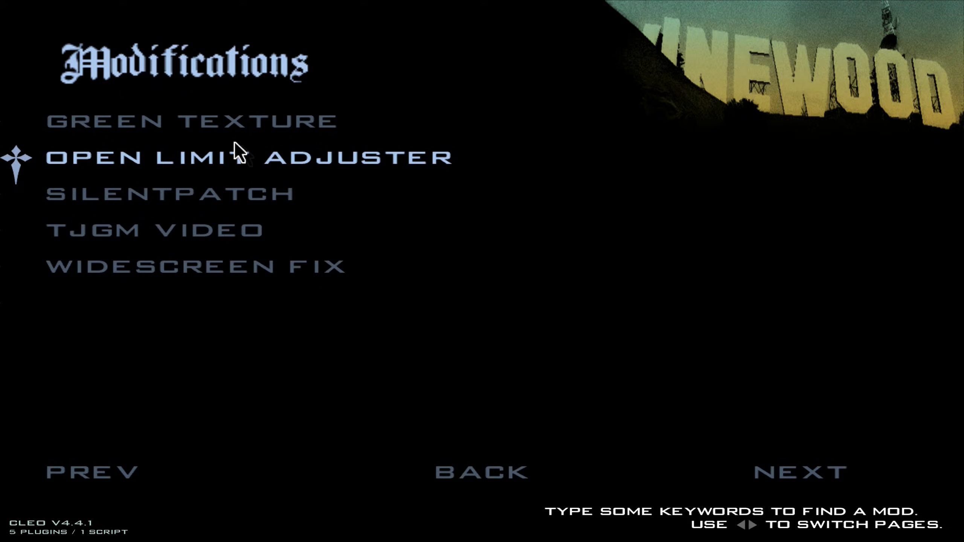
# Search the modifications list for Green Texture, and clear the search text
pyautogui.write('GREE')
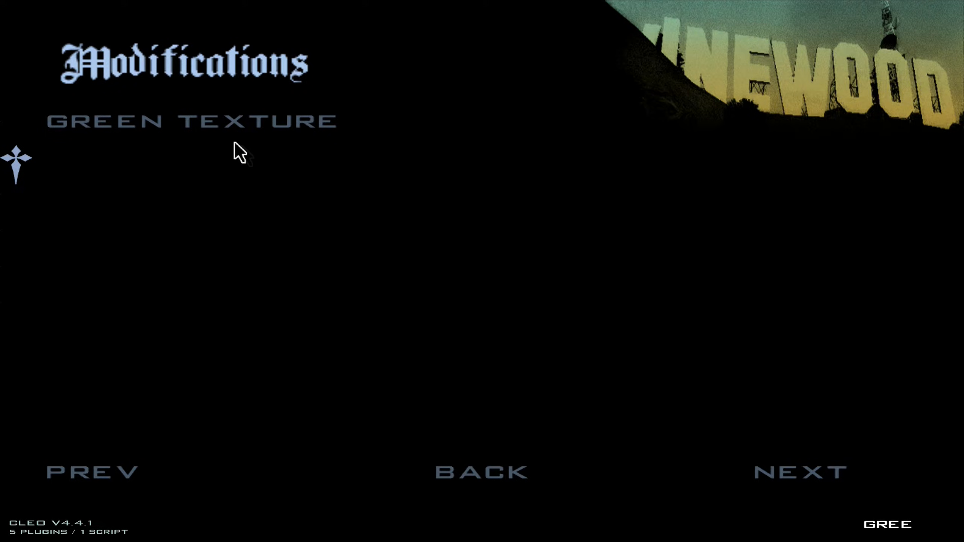
pyautogui.write('N TEXTURE')
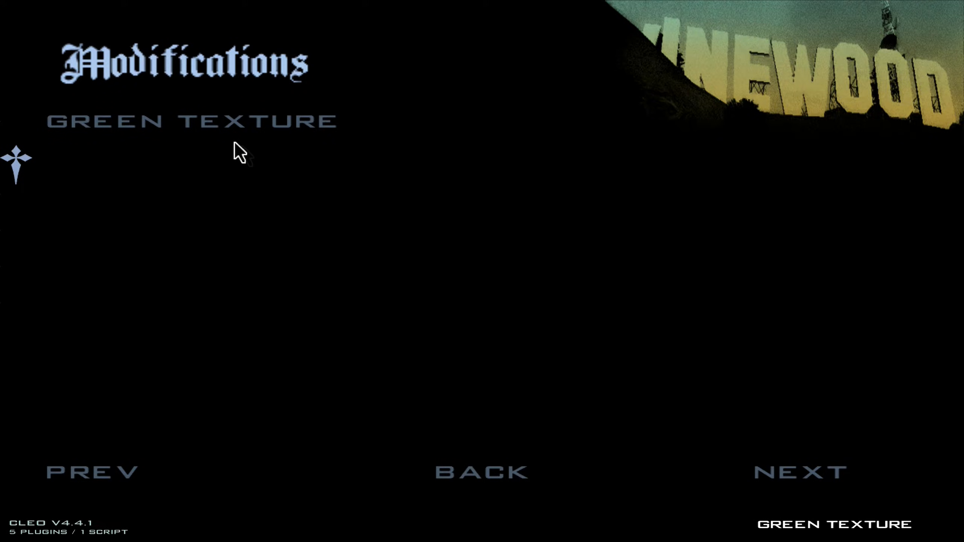
pyautogui.press('BackSpace')
pyautogui.press('BackSpace')
pyautogui.press('BackSpace')
pyautogui.press('BackSpace')
pyautogui.press('BackSpace')
pyautogui.press('BackSpace')
pyautogui.press('BackSpace')
pyautogui.press('BackSpace')
pyautogui.press('BackSpace')
pyautogui.press('BackSpace')
pyautogui.press('BackSpace')
pyautogui.press('BackSpace')
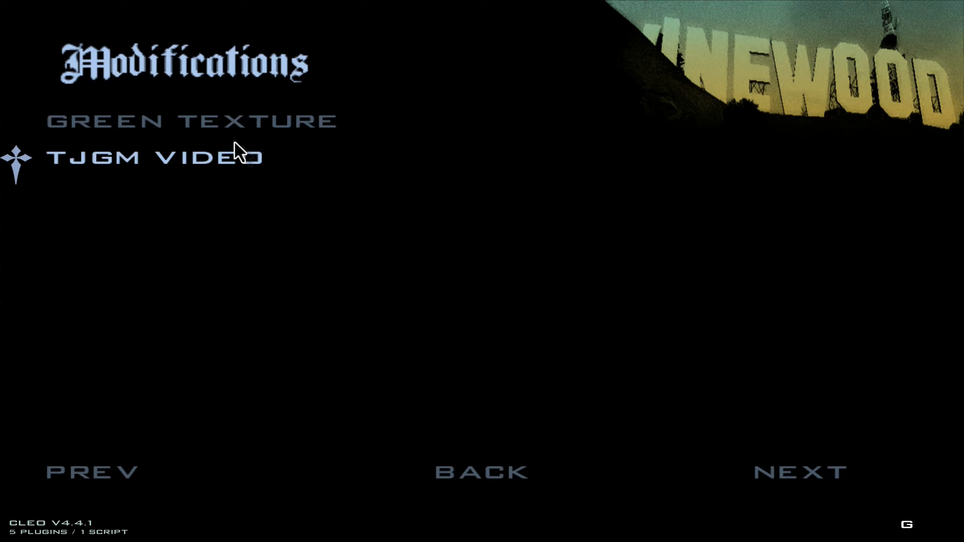
pyautogui.press('BackSpace')
# Search the modifications list for silentpatch, and clear the search text
pyautogui.write('silentpatch')
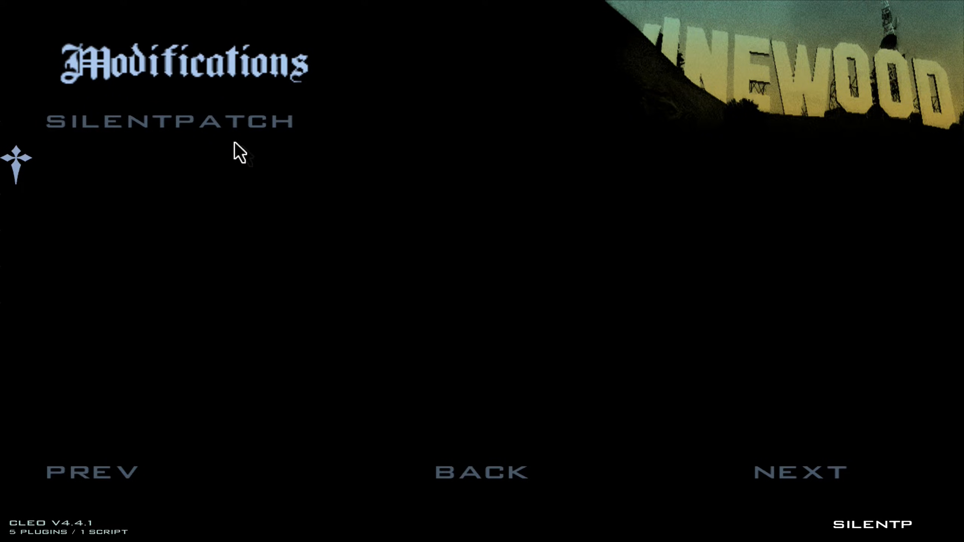
pyautogui.press('BackSpace')
pyautogui.press('BackSpace')
pyautogui.press('BackSpace')
pyautogui.press('BackSpace')
pyautogui.press('BackSpace')
pyautogui.press('BackSpace')
pyautogui.press('BackSpace')
pyautogui.press('BackSpace')
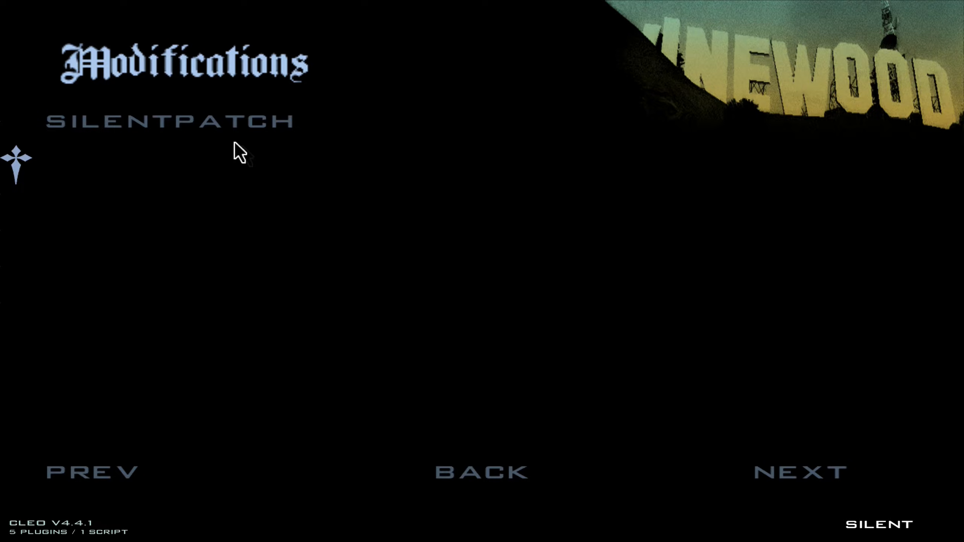
pyautogui.press('BackSpace')
pyautogui.press('BackSpace')
pyautogui.press('BackSpace')
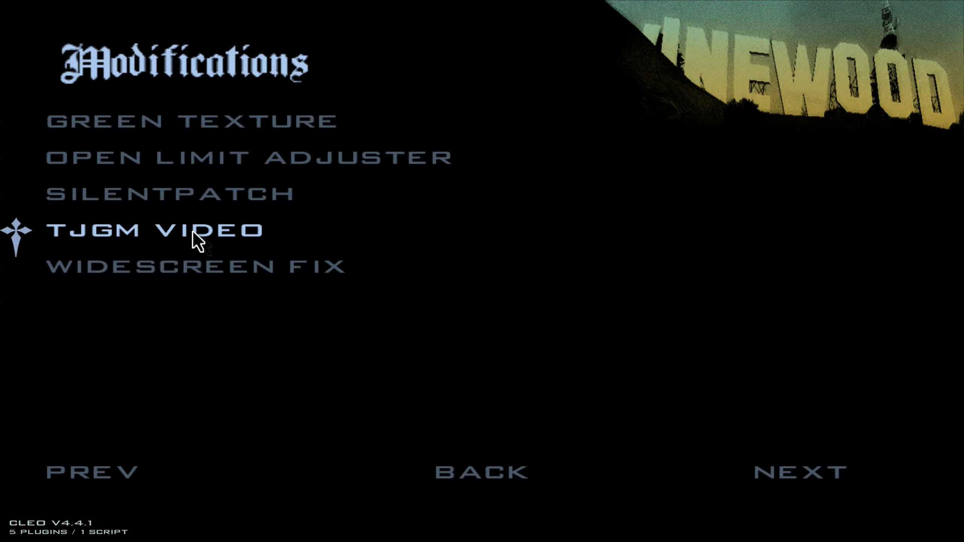
# Set the TJGM Video mod's priority to 52, and leave the mod configuration
pyautogui.click(148, 233)
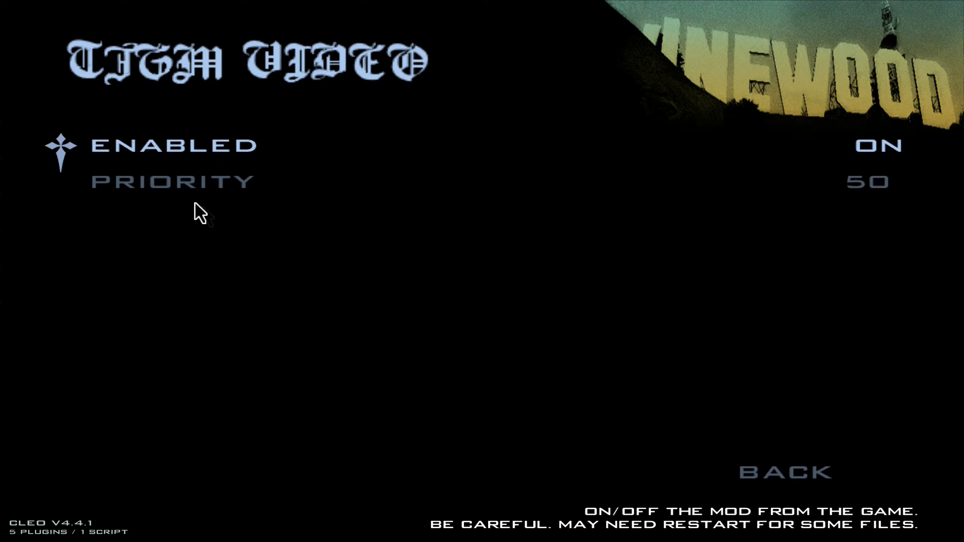
pyautogui.click(576, 187)
pyautogui.click(577, 187)
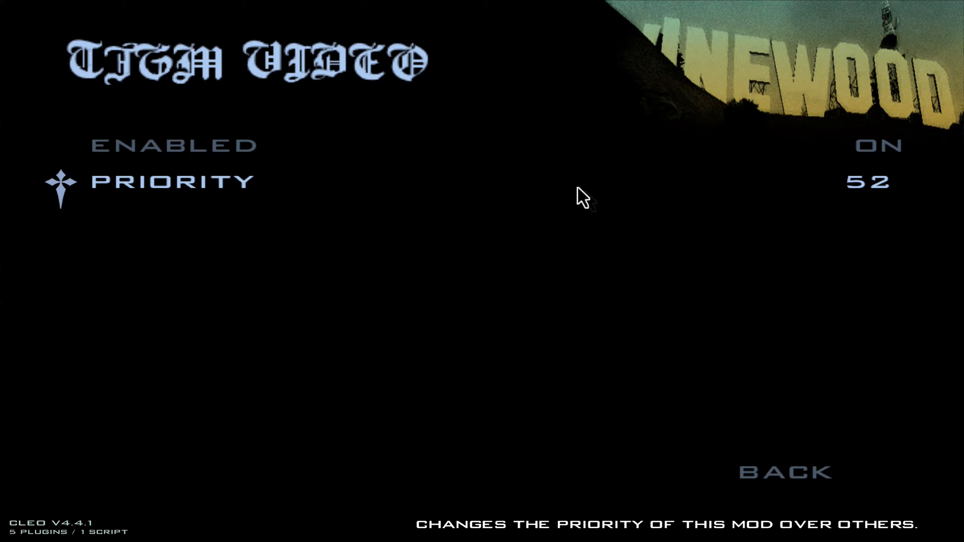
pyautogui.press('Escape')
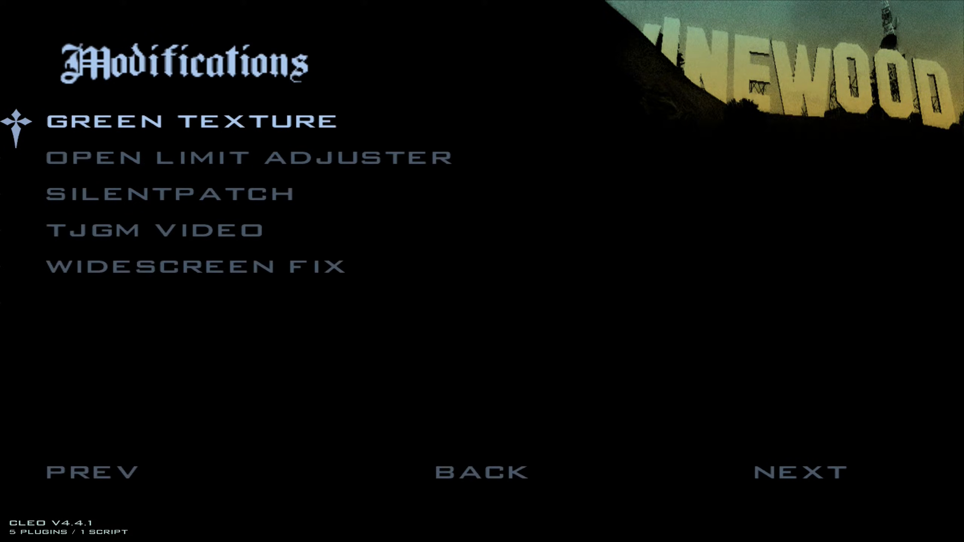
pyautogui.press('Escape')
pyautogui.press('Escape')
pyautogui.press('Escape')
pyautogui.press('Escape')
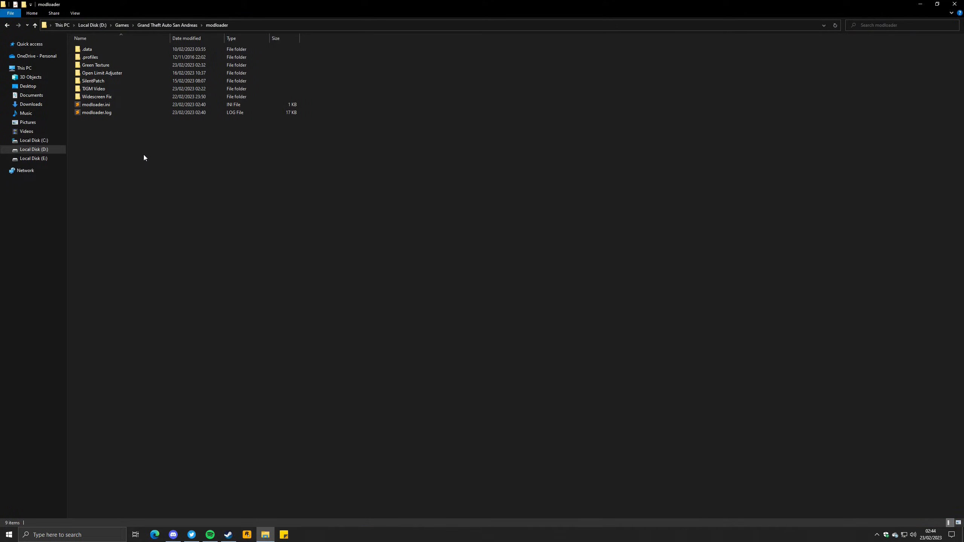
# Delete the Green Texture and TJGM Video folders from the modloader folder
pyautogui.click(114, 89)
pyautogui.keyDown('ctrl'); pyautogui.click(115, 65); pyautogui.keyUp('ctrl')
pyautogui.rightClick(115, 65)
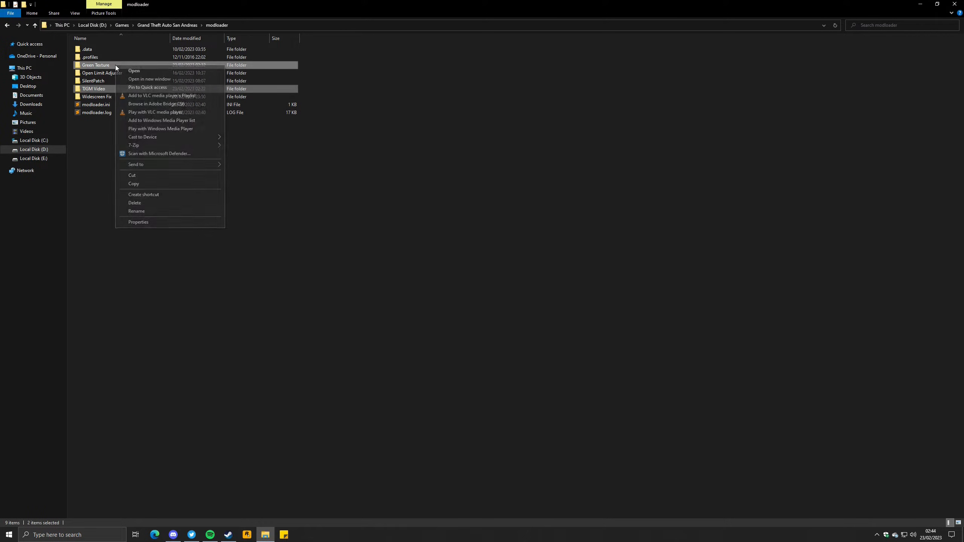
pyautogui.click(144, 204)
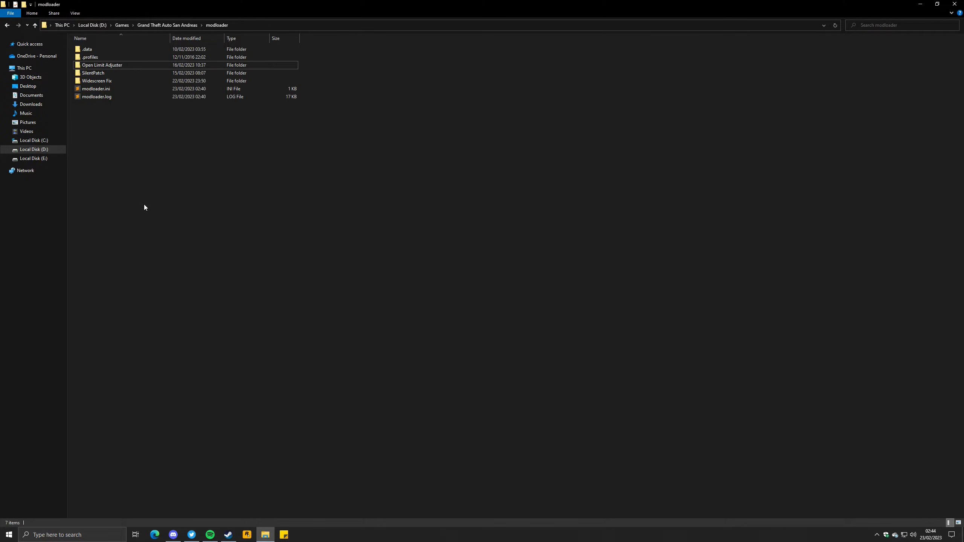
# Remove the green texture and tjgm video lines from the Profiles.Default.Priority section of modloader.ini in Sublime Text
pyautogui.doubleClick(125, 89)
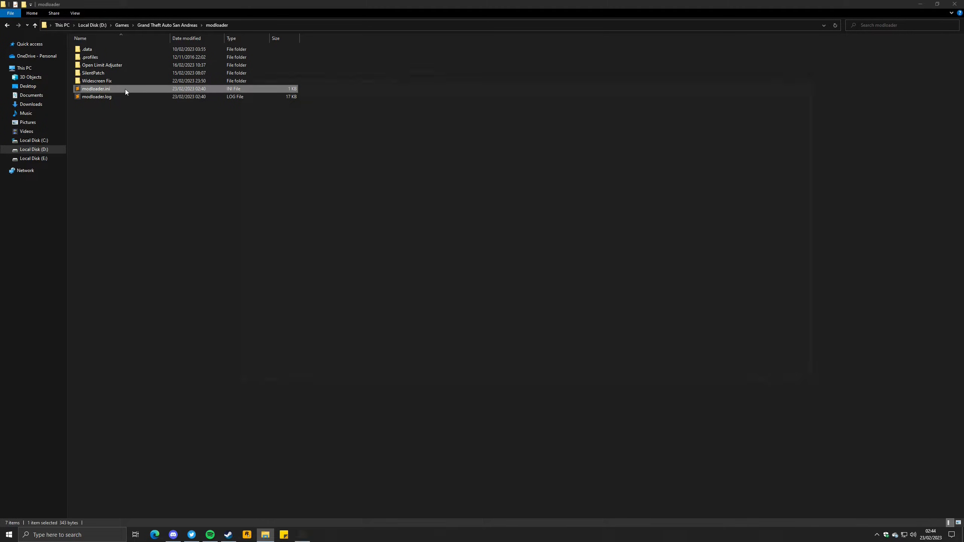
pyautogui.click(269, 163)
pyautogui.click(293, 155)
pyautogui.moveTo(298, 163); pyautogui.dragTo(247, 155)
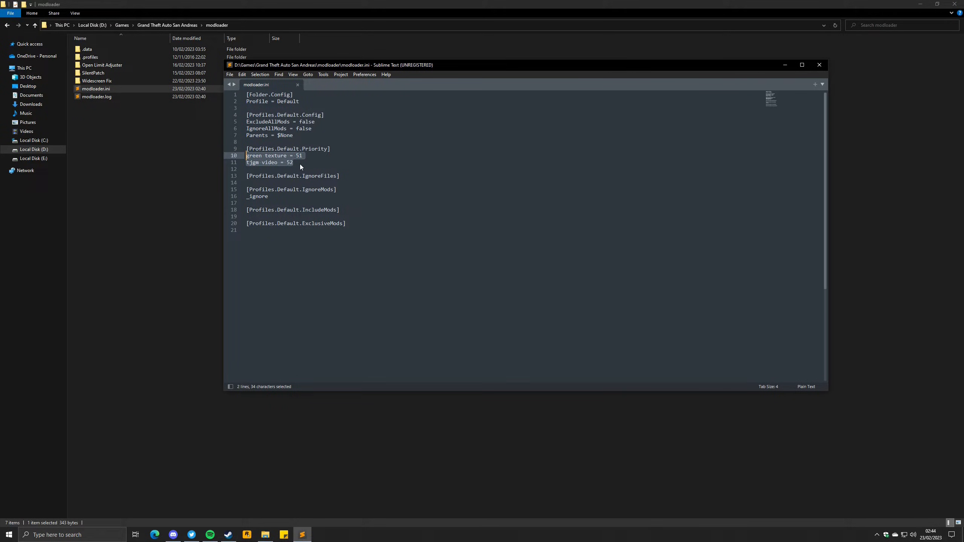
pyautogui.press('BackSpace')
pyautogui.press('BackSpace')
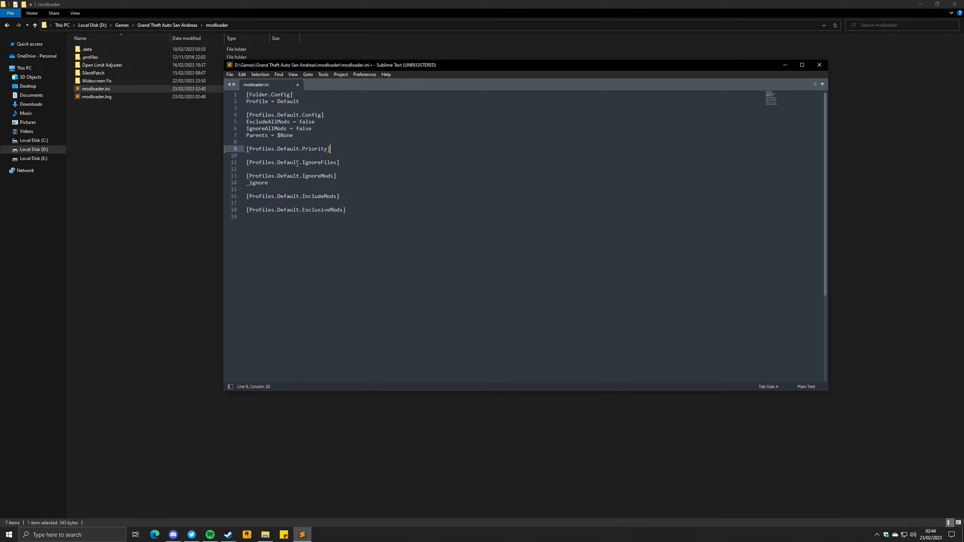
pyautogui.click(230, 75)
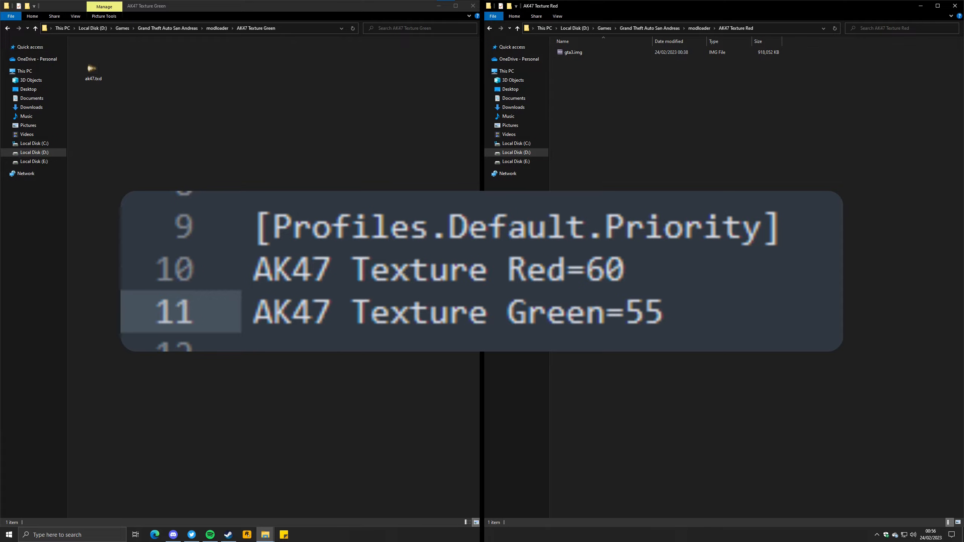
# Move the character around in GTA San Andreas to examine the AK47's texture from several angles
pyautogui.scroll(-1, 482, 271)
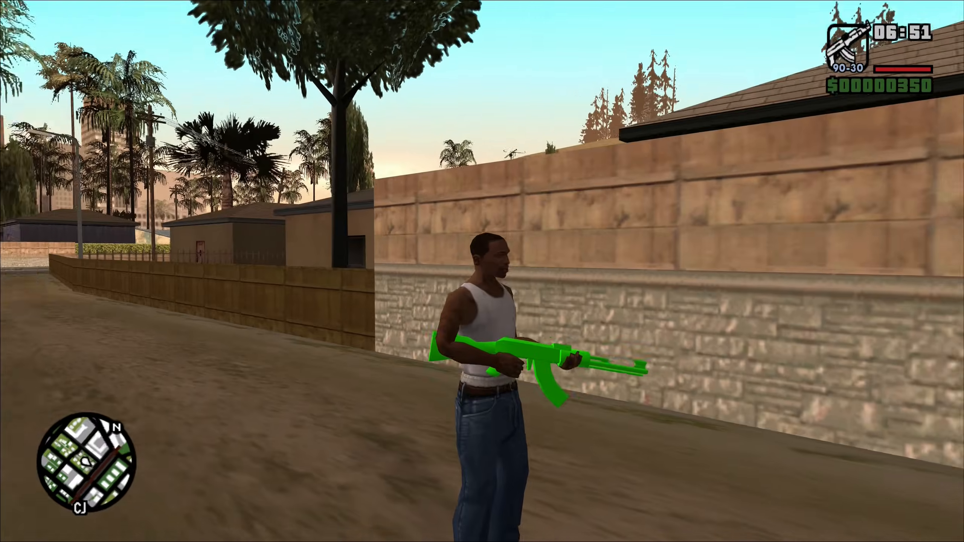
pyautogui.press('d')
pyautogui.press('s')
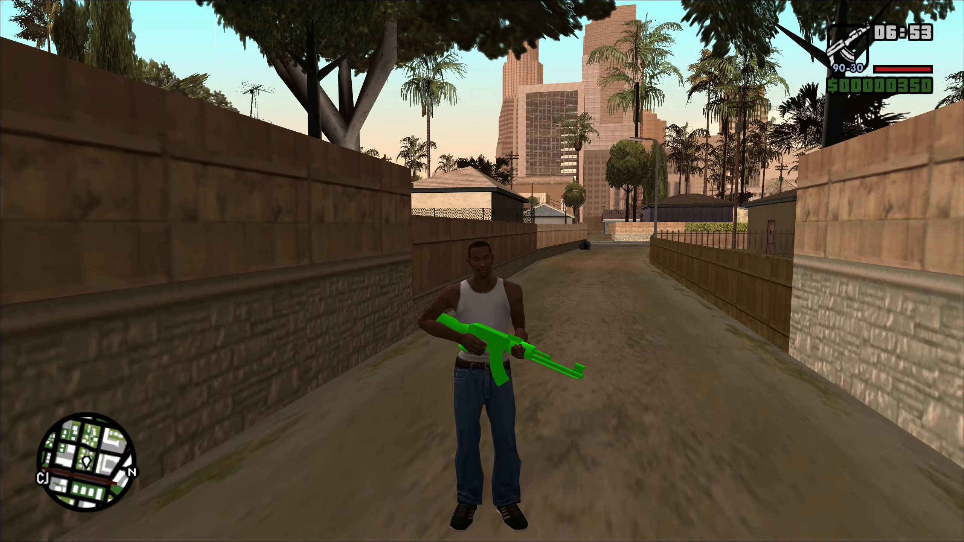
pyautogui.press('d')
pyautogui.press('w')
pyautogui.press('d')
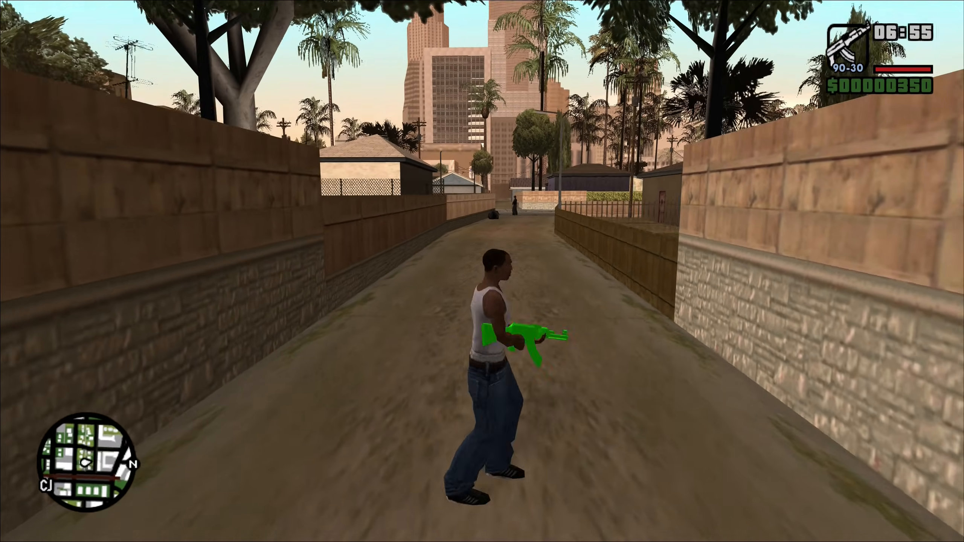
pyautogui.press('s')
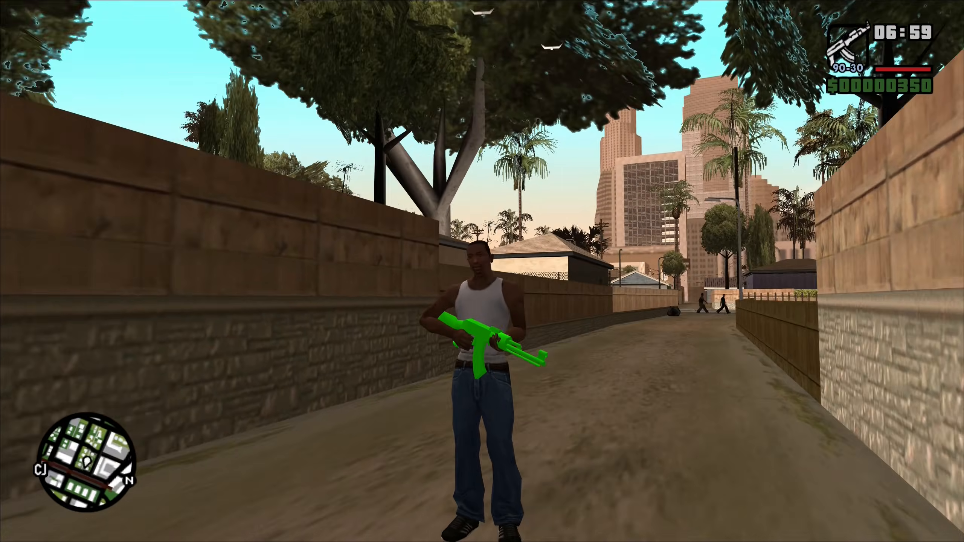
# Pause the game and check the priorities of AK47 Texture Green and AK47 Texture Red in Mod Loader's modifications list
pyautogui.press('Escape')
pyautogui.click(468, 375)
pyautogui.click(339, 351)
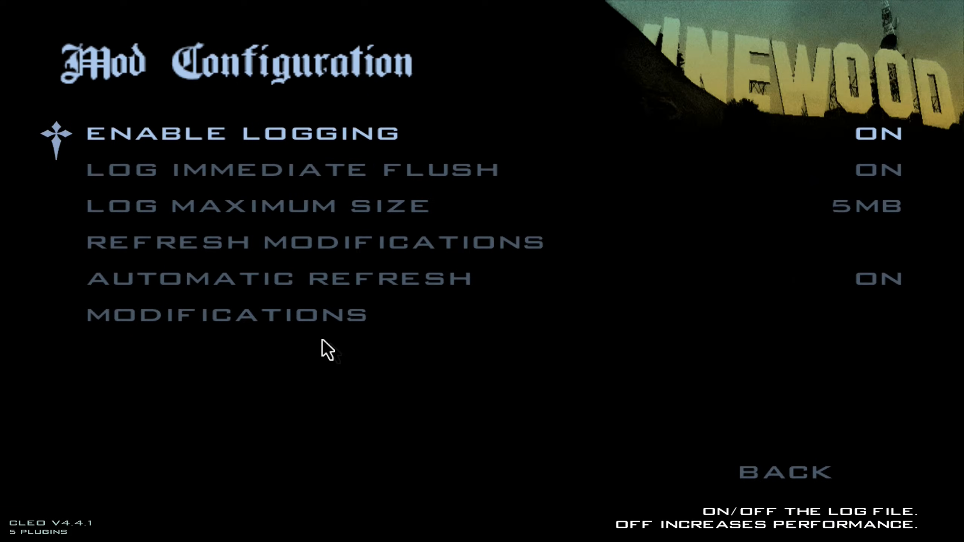
pyautogui.click(315, 327)
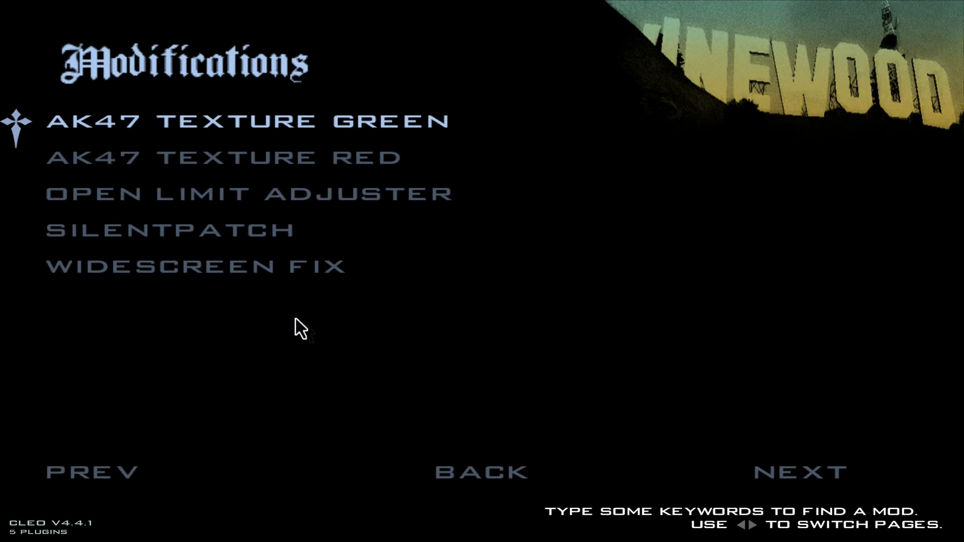
pyautogui.click(232, 129)
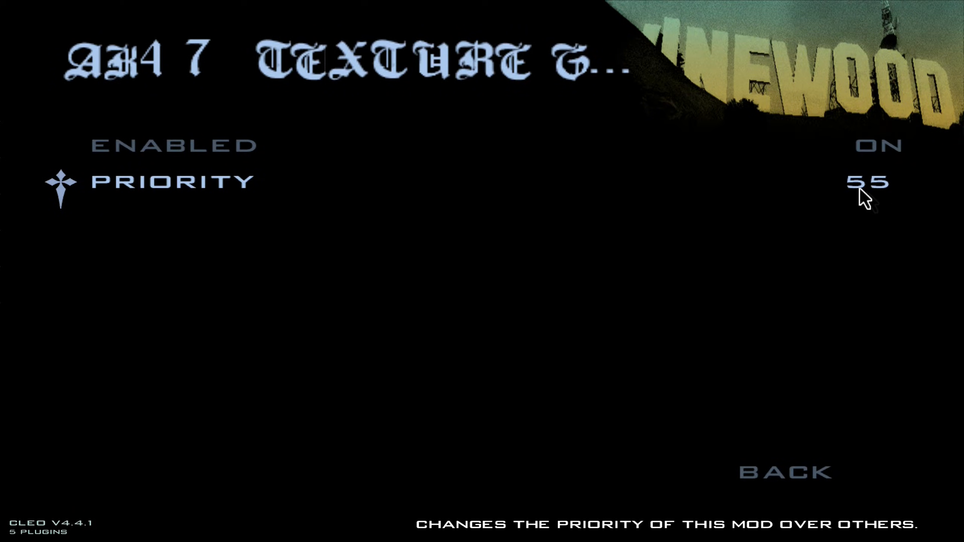
pyautogui.press('Escape')
pyautogui.click(454, 160)
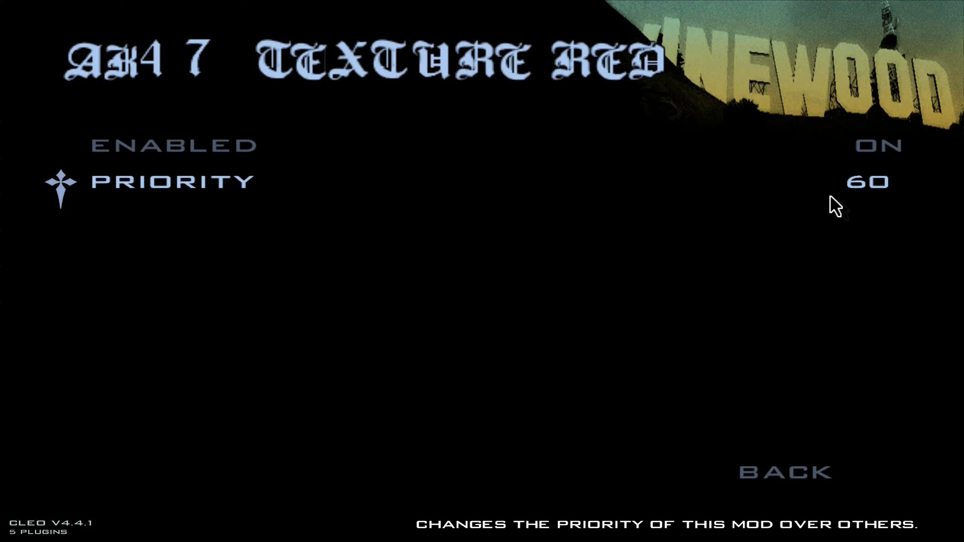
pyautogui.press('Escape')
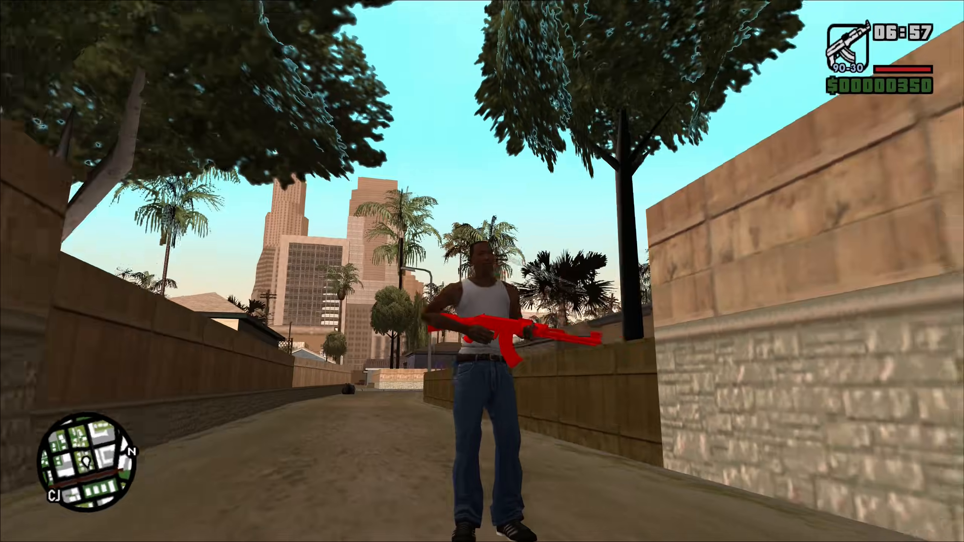
# Reopen Mod Loader's modifications list from the paused game and compare the priority settings of the two AK47 texture mods
pyautogui.press('Escape')
pyautogui.click(478, 360)
pyautogui.click(346, 318)
pyautogui.press('Escape')
pyautogui.click(316, 343)
pyautogui.click(267, 314)
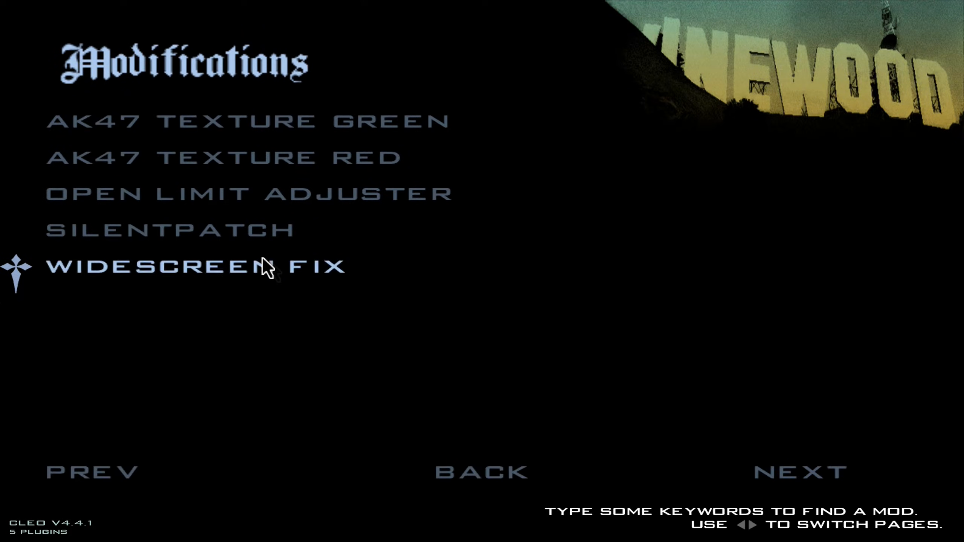
pyautogui.click(287, 135)
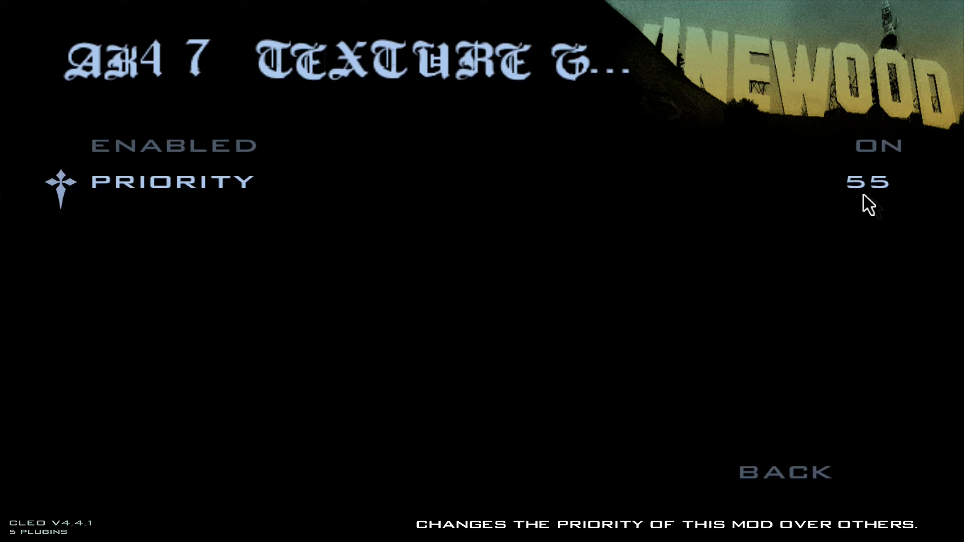
pyautogui.press('Escape')
pyautogui.click(414, 166)
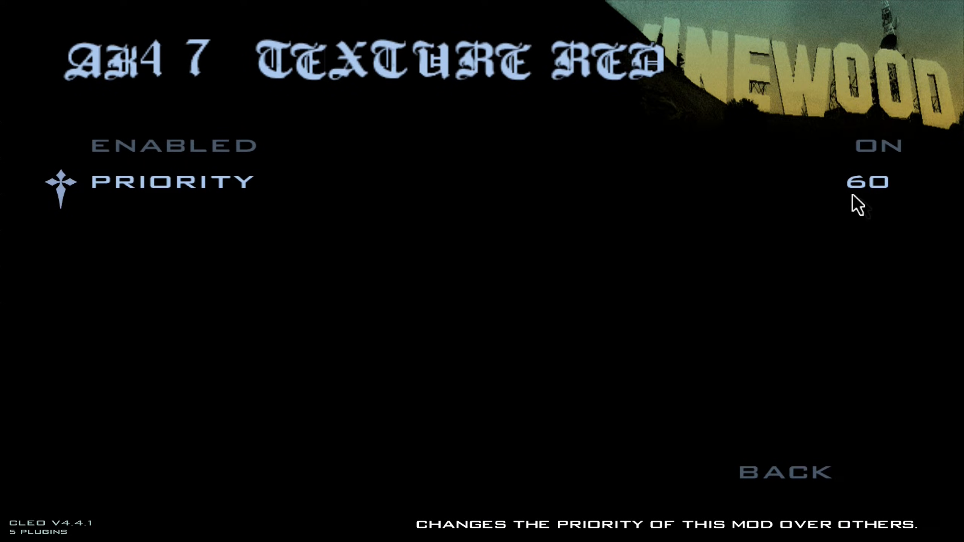
pyautogui.press('Escape')
pyautogui.click(421, 134)
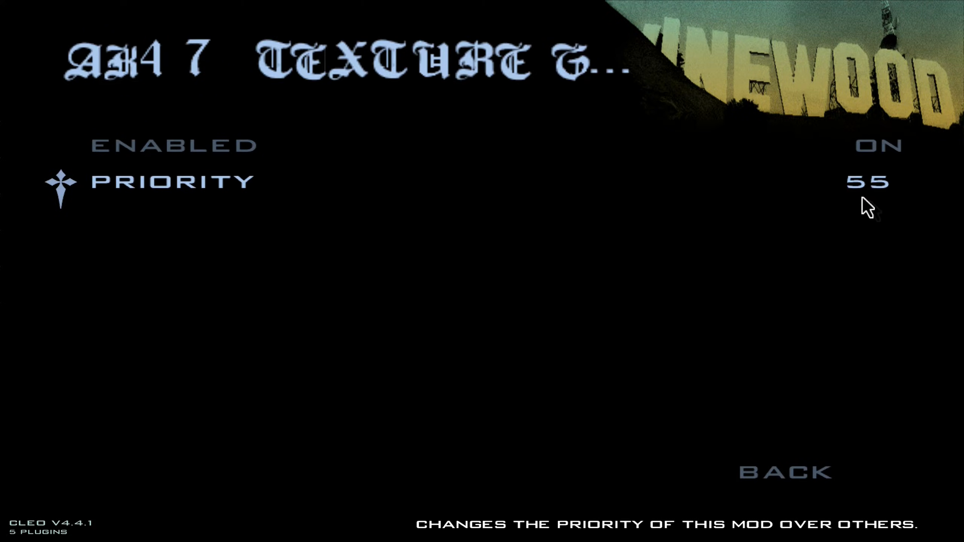
pyautogui.press('Escape')
# Set the AK47 Texture Red mod's priority to 59, and go back to the game's options
pyautogui.click(474, 156)
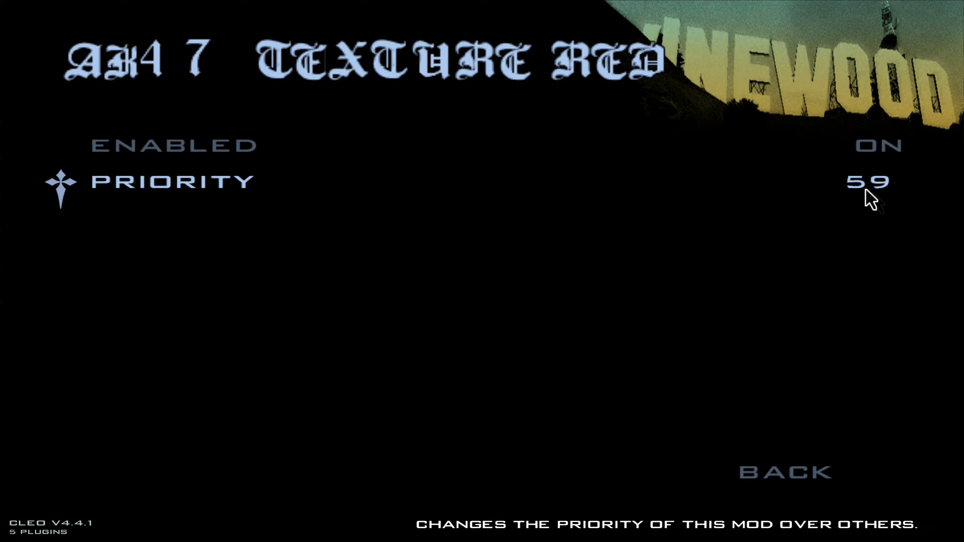
pyautogui.press('Escape')
pyautogui.press('Escape')
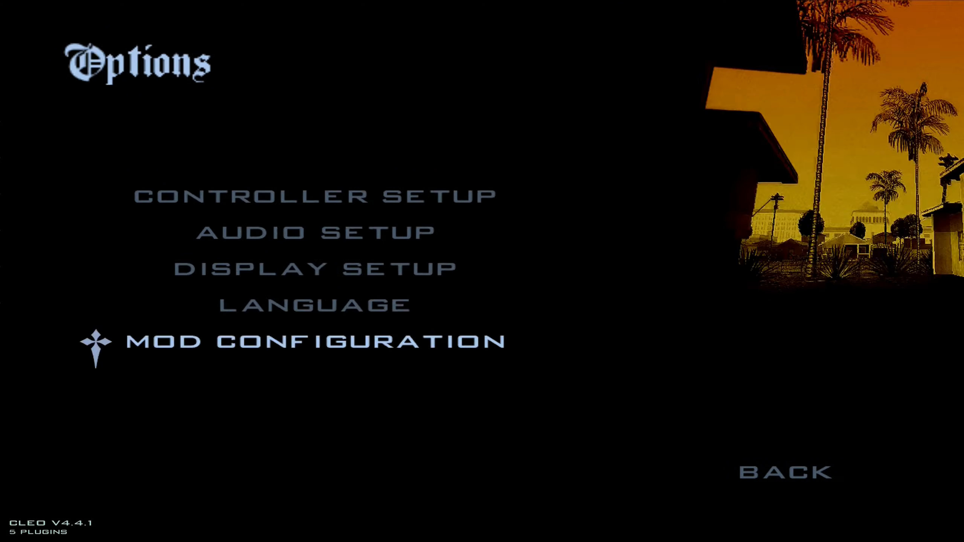